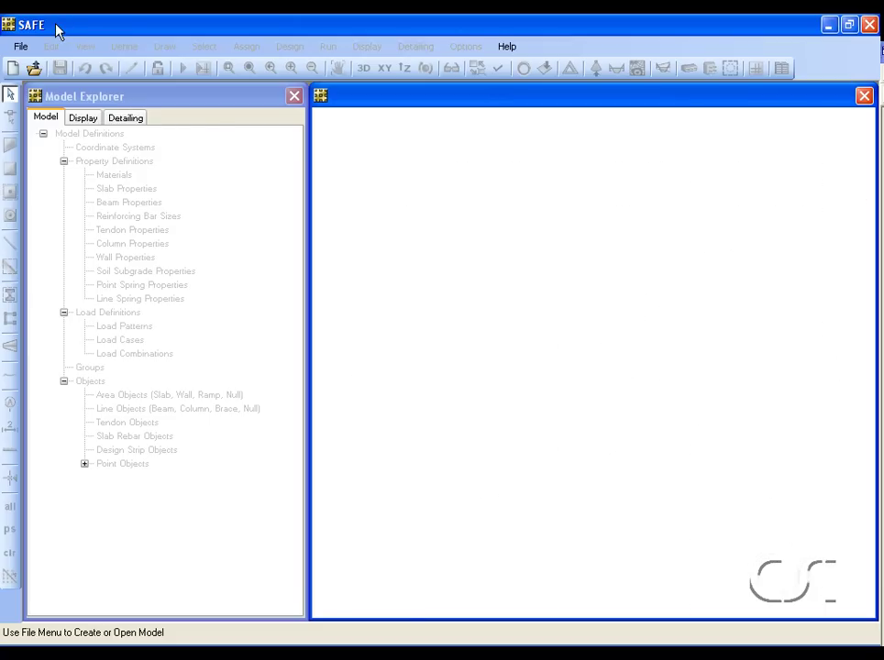
# Start a new model and set its units to the metric defaults.
pyautogui.click(21, 46)
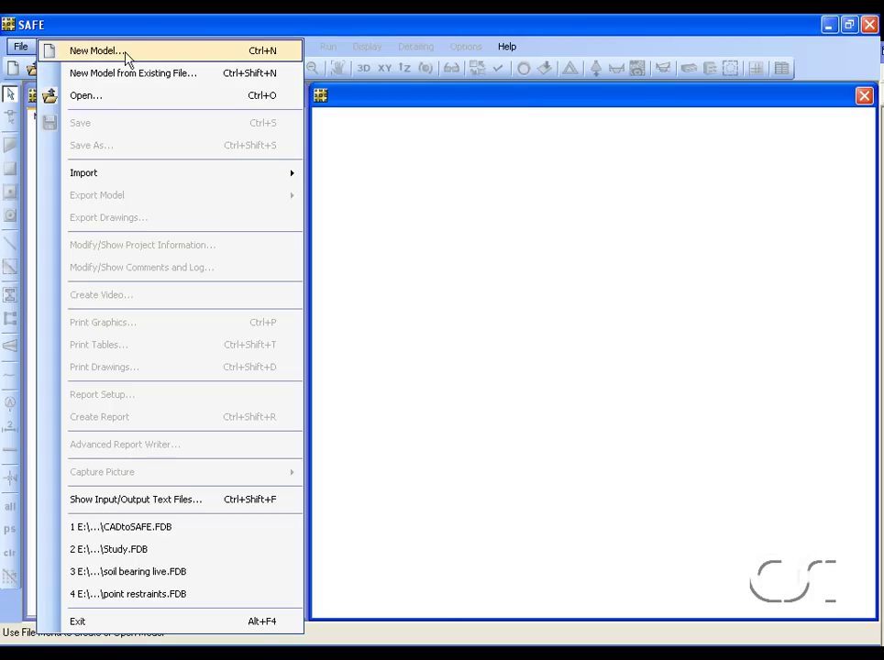
pyautogui.click(98, 54)
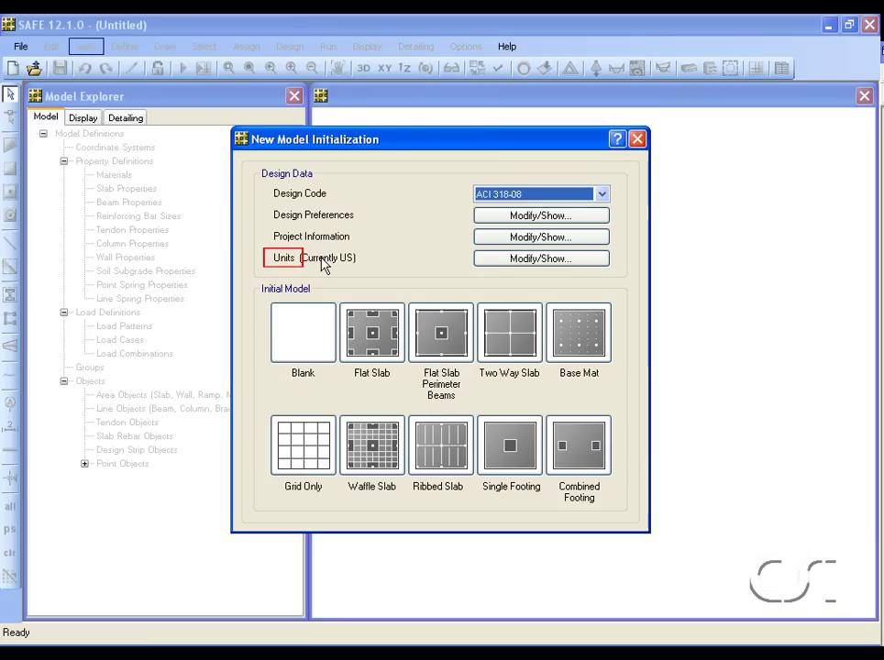
pyautogui.click(507, 260)
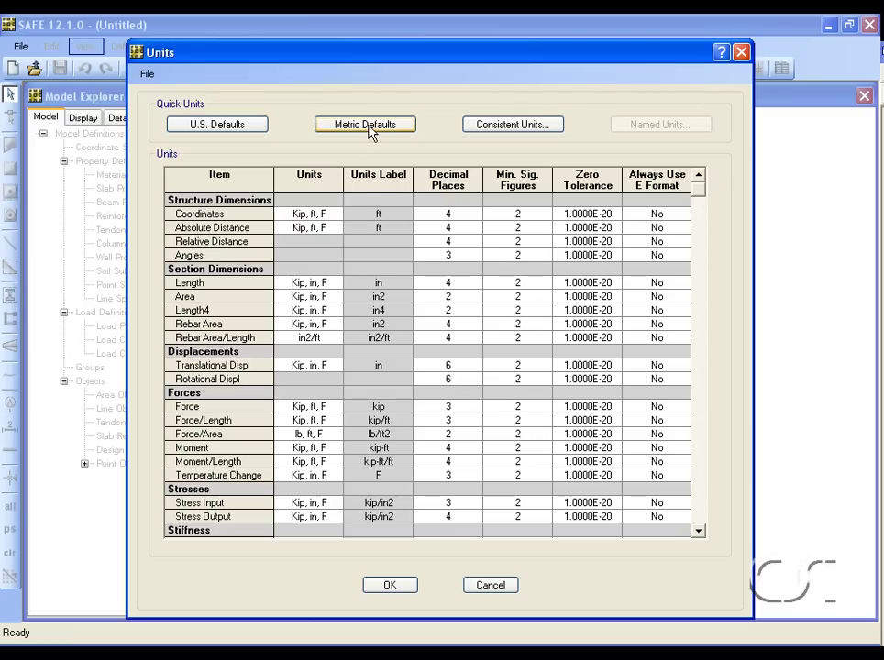
pyautogui.click(369, 127)
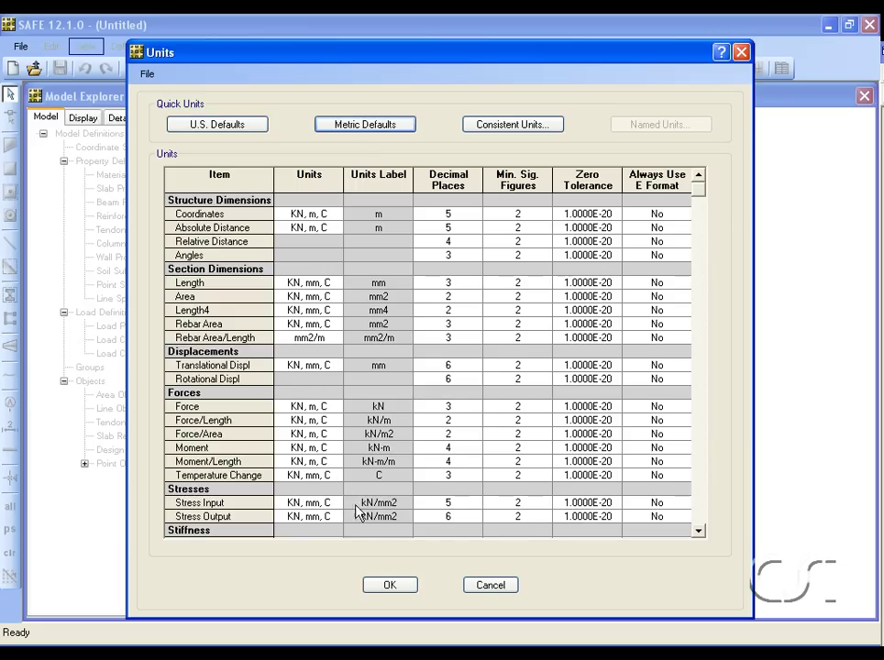
pyautogui.click(390, 585)
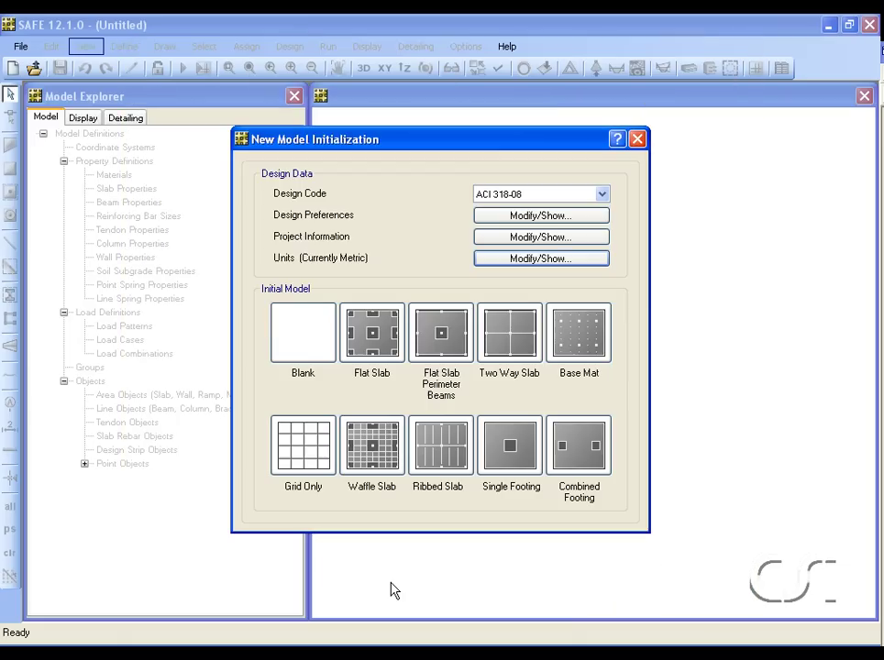
# Choose a grid-only initial model with 3 grid lines in the Y direction, spaced 7.5 m in X and 9 m in Y.
pyautogui.click(318, 496)
pyautogui.click(314, 456)
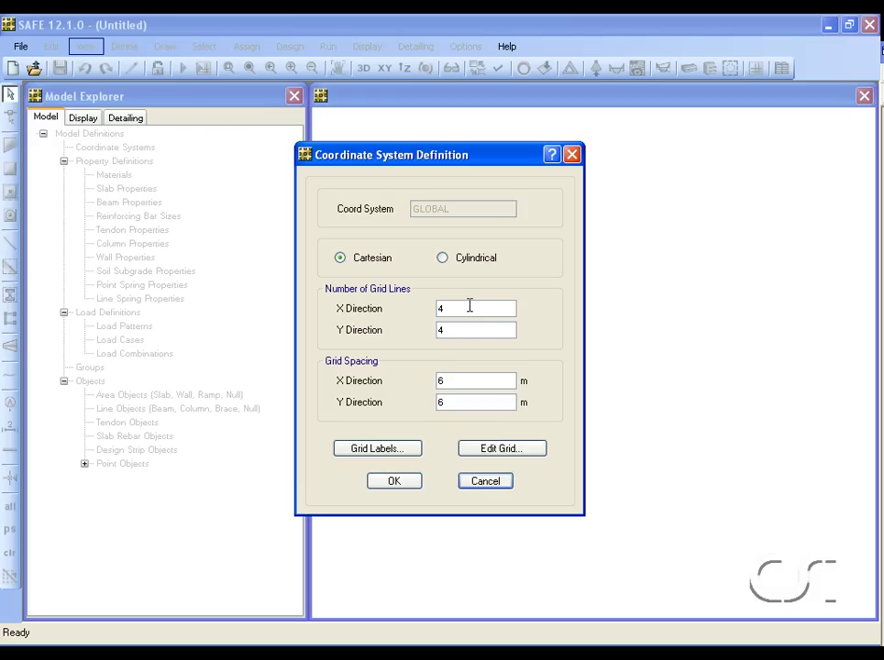
pyautogui.doubleClick(469, 328)
pyautogui.write('3')
pyautogui.doubleClick(461, 381)
pyautogui.write('7.5')
pyautogui.doubleClick(452, 402)
pyautogui.write('9')
# Relabel the Y grid lines so the one at ordinate 0 is 3 and the one at 18 m is 1.
pyautogui.click(477, 449)
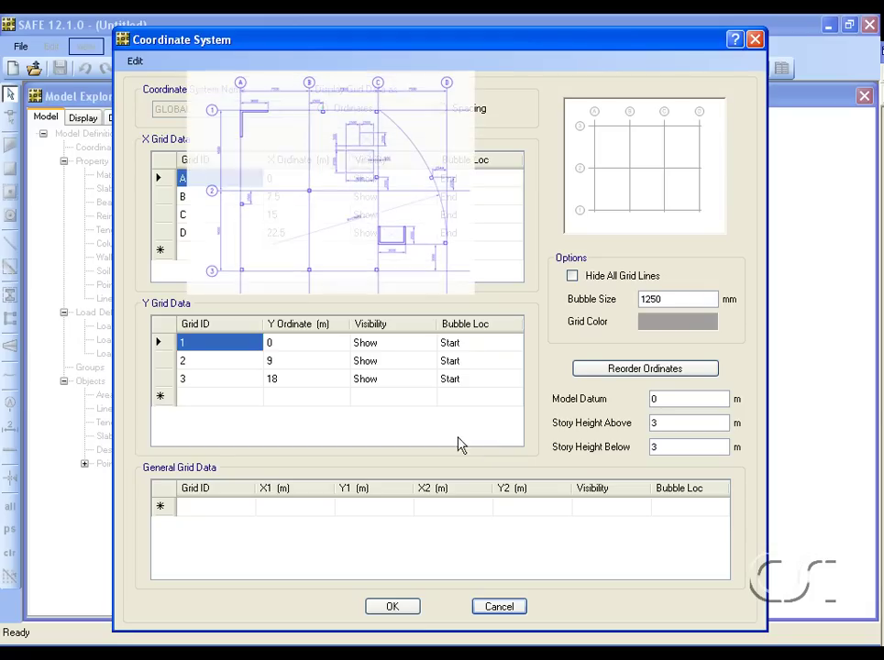
pyautogui.click(217, 344)
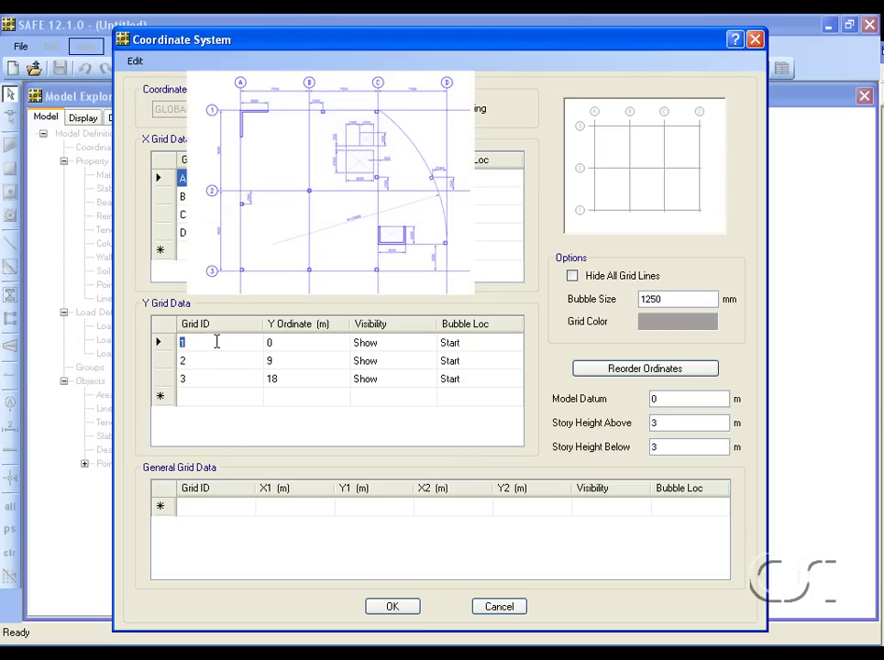
pyautogui.write('3')
pyautogui.click(212, 383)
pyautogui.click(212, 383)
pyautogui.write('1')
pyautogui.click(208, 370)
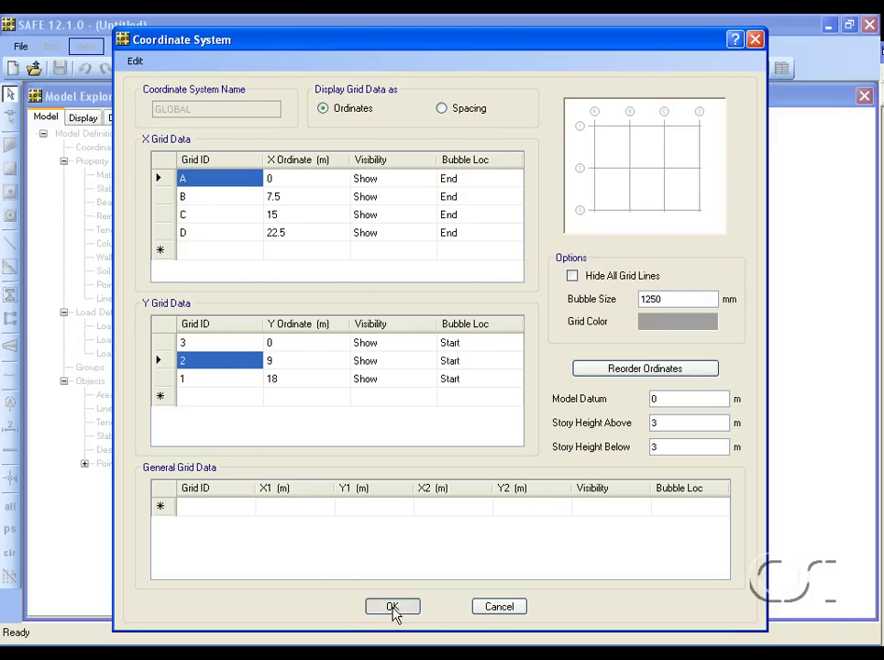
pyautogui.click(392, 607)
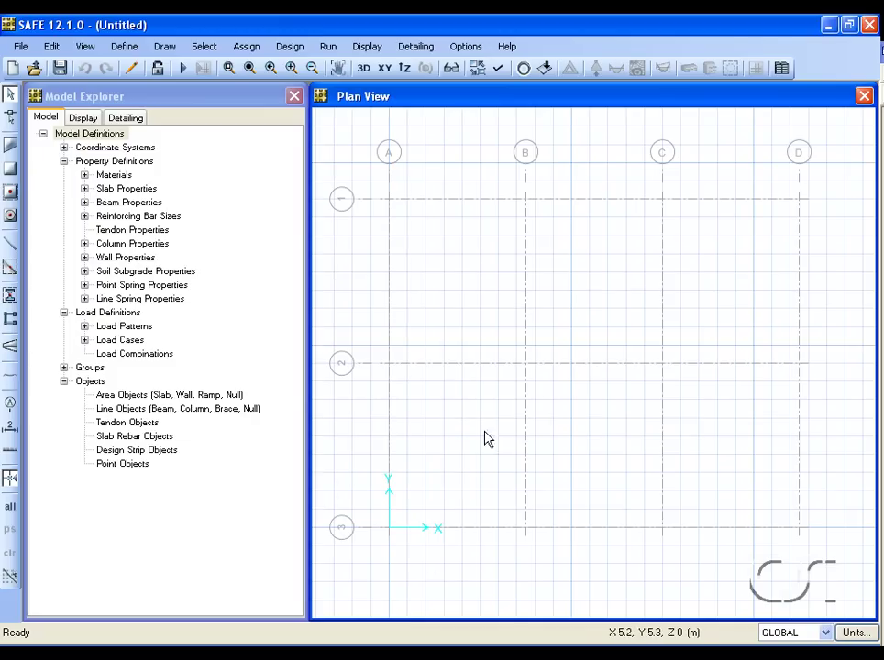
# Turn off the Horizon display in the plan view.
pyautogui.click(498, 69)
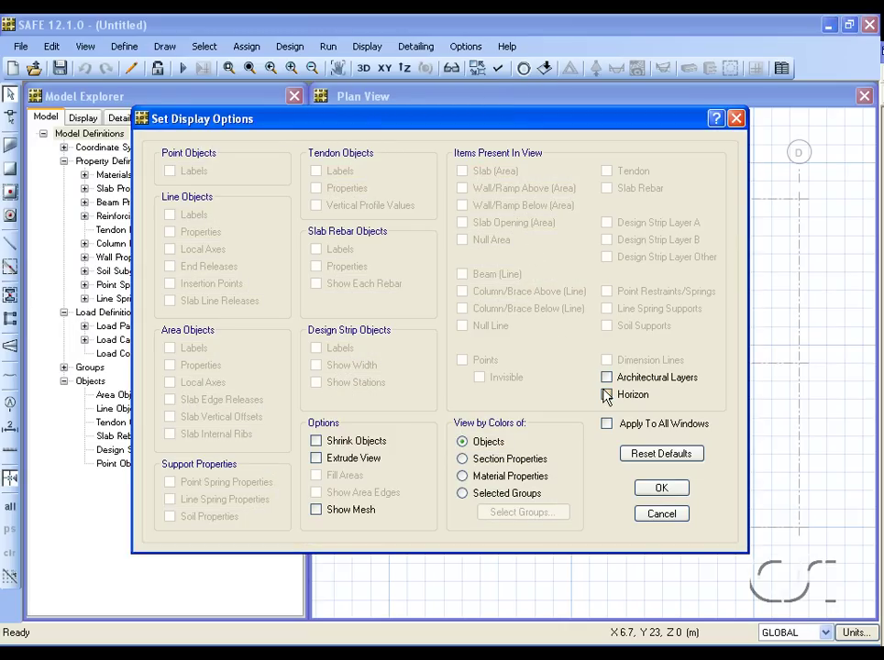
pyautogui.click(657, 490)
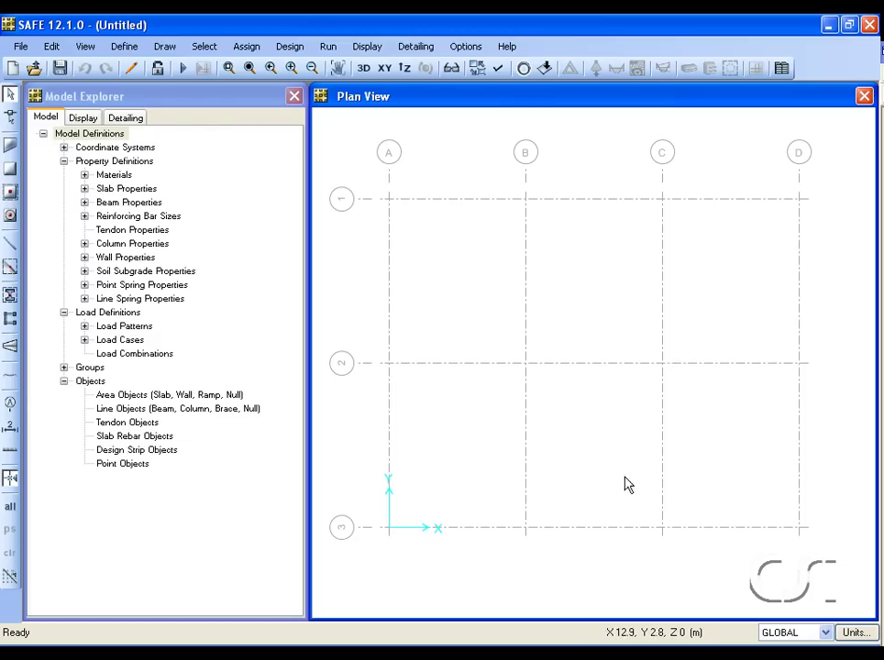
# Set the thickness of slab property SLAB1 to 250 mm.
pyautogui.click(124, 47)
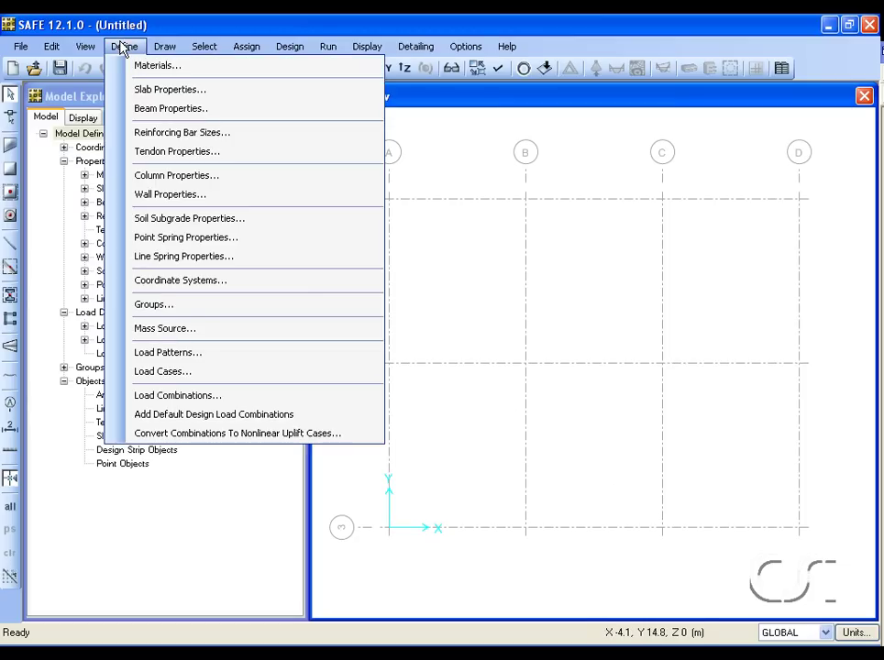
pyautogui.click(192, 92)
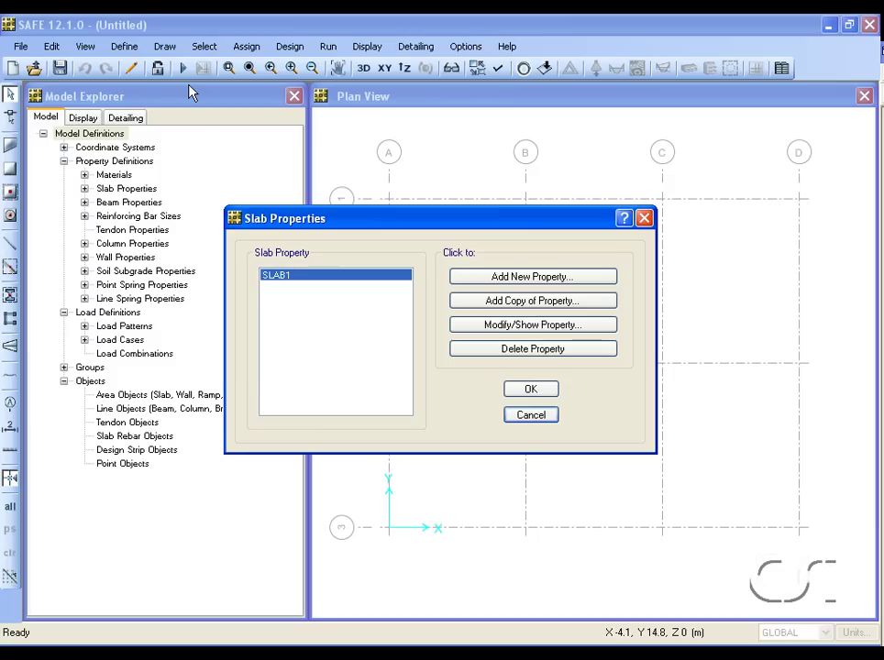
pyautogui.click(483, 325)
pyautogui.doubleClick(518, 324)
pyautogui.write('250')
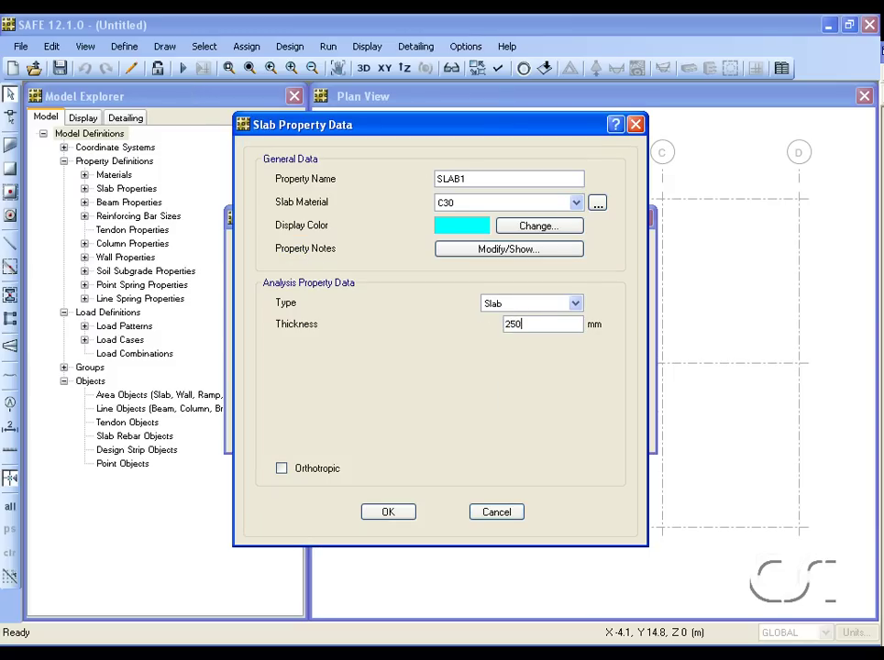
pyautogui.click(406, 512)
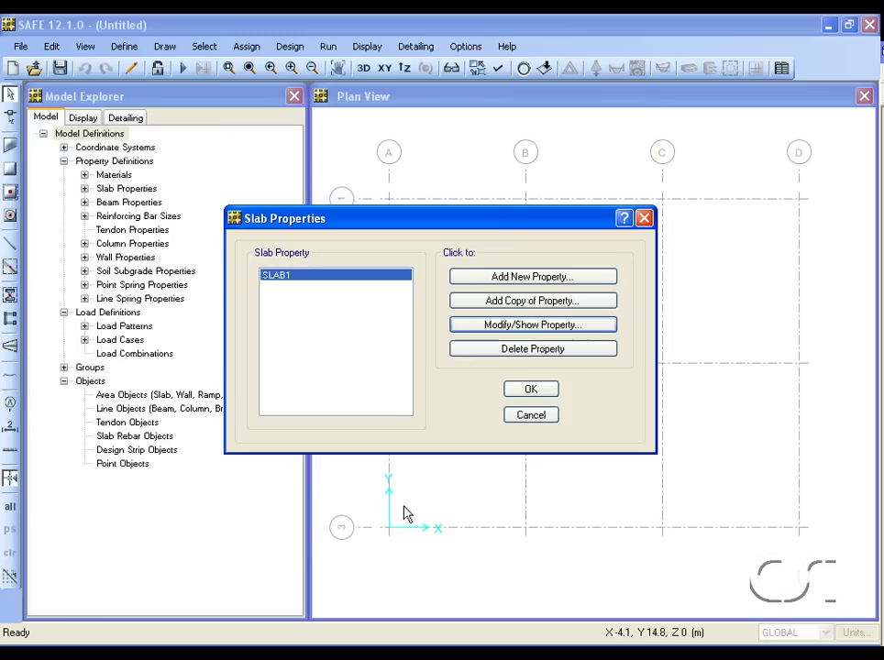
pyautogui.click(529, 390)
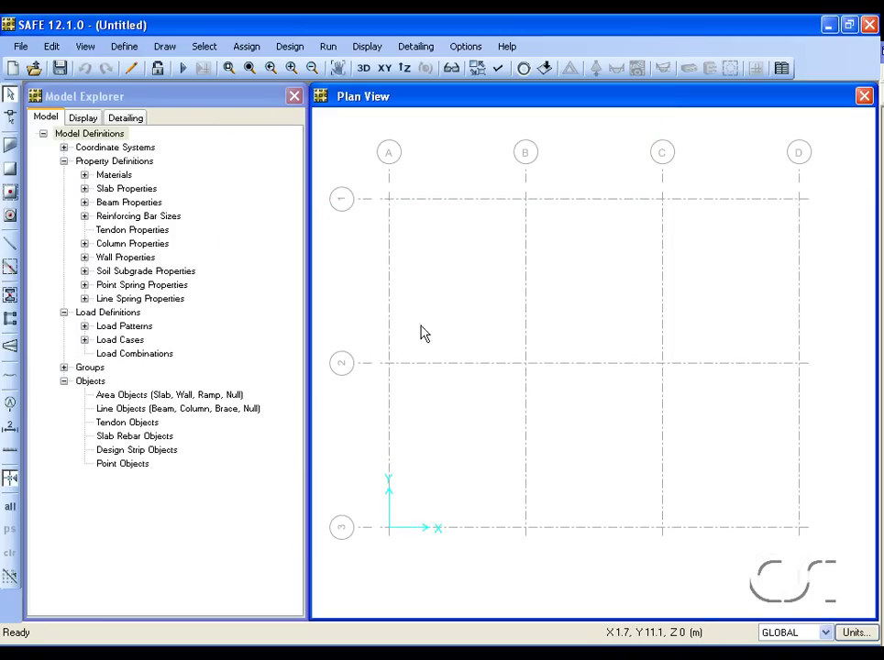
# Set the rectangular column property COL1 to 325 mm parallel to both the 2-axis and the 3-axis.
pyautogui.click(124, 47)
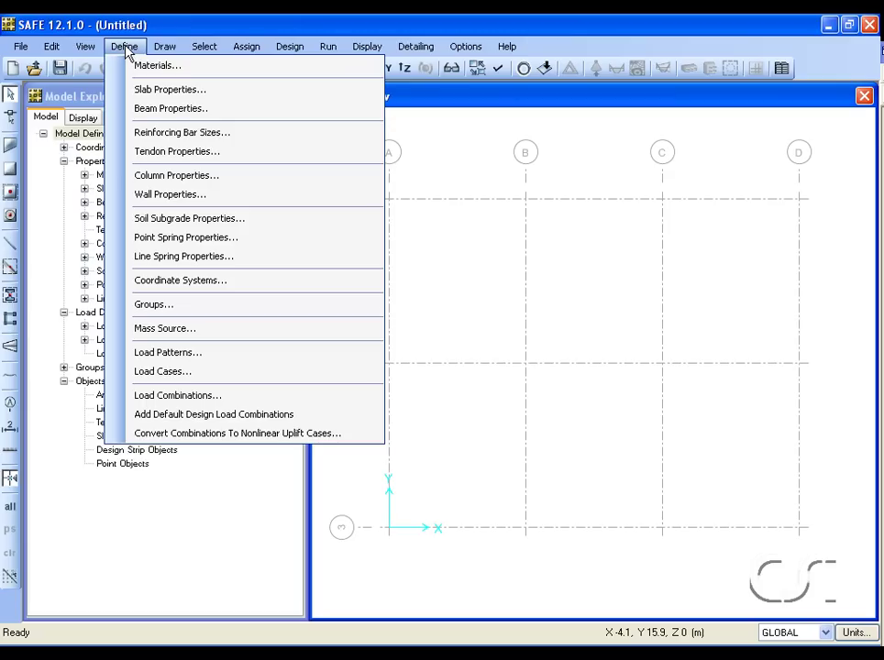
pyautogui.click(139, 176)
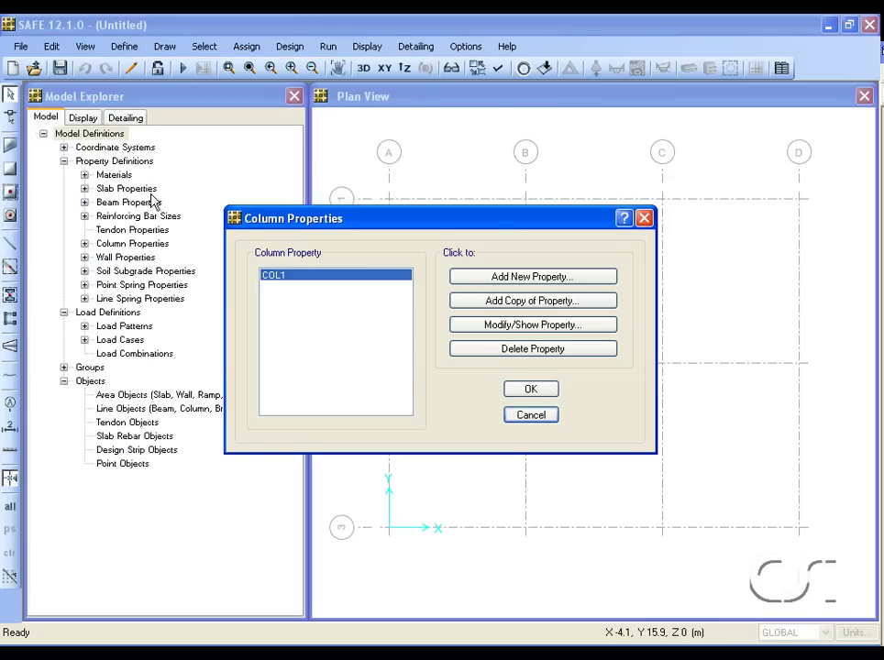
pyautogui.click(478, 328)
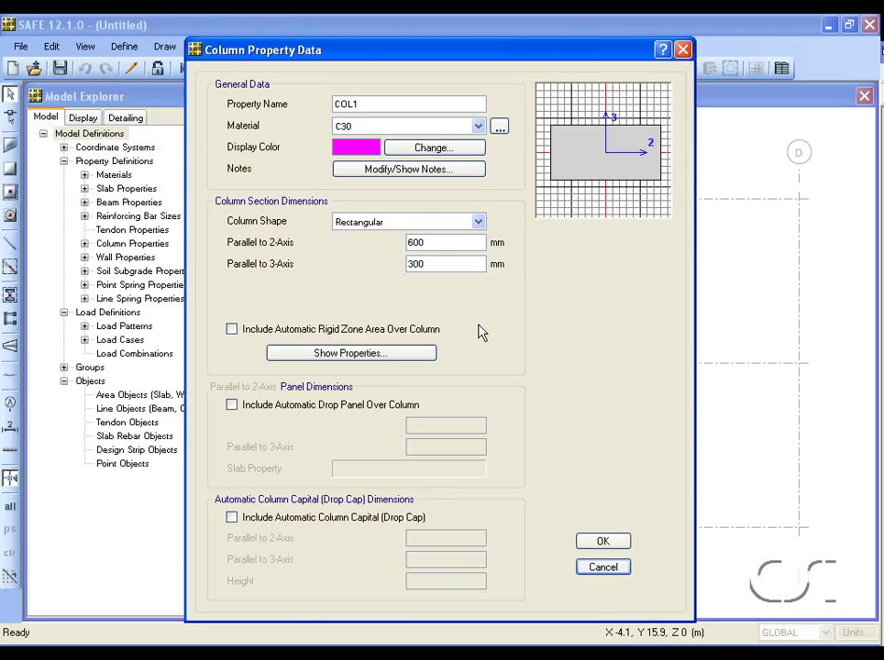
pyautogui.doubleClick(434, 243)
pyautogui.write('325')
pyautogui.doubleClick(437, 263)
pyautogui.write('325')
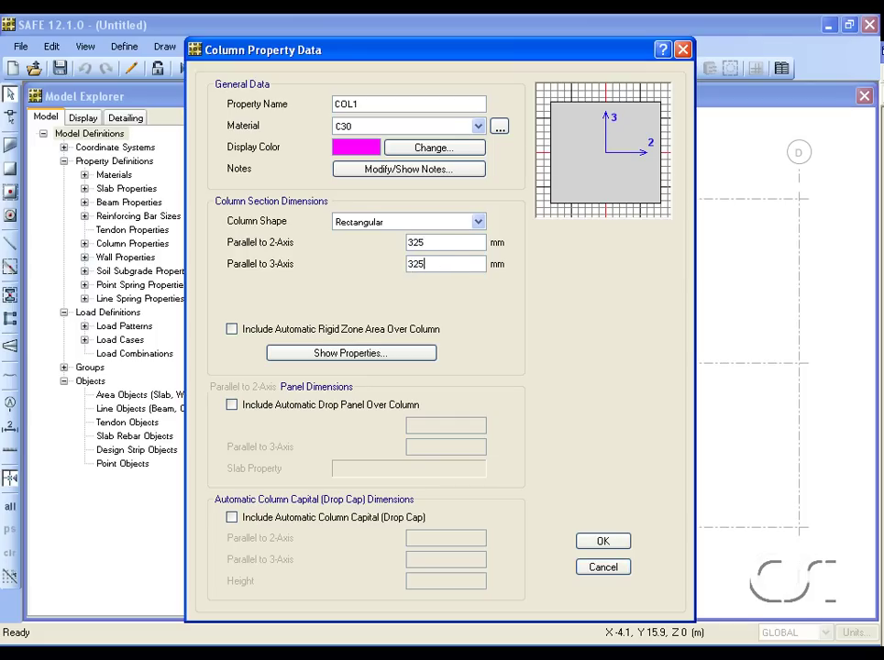
pyautogui.click(603, 541)
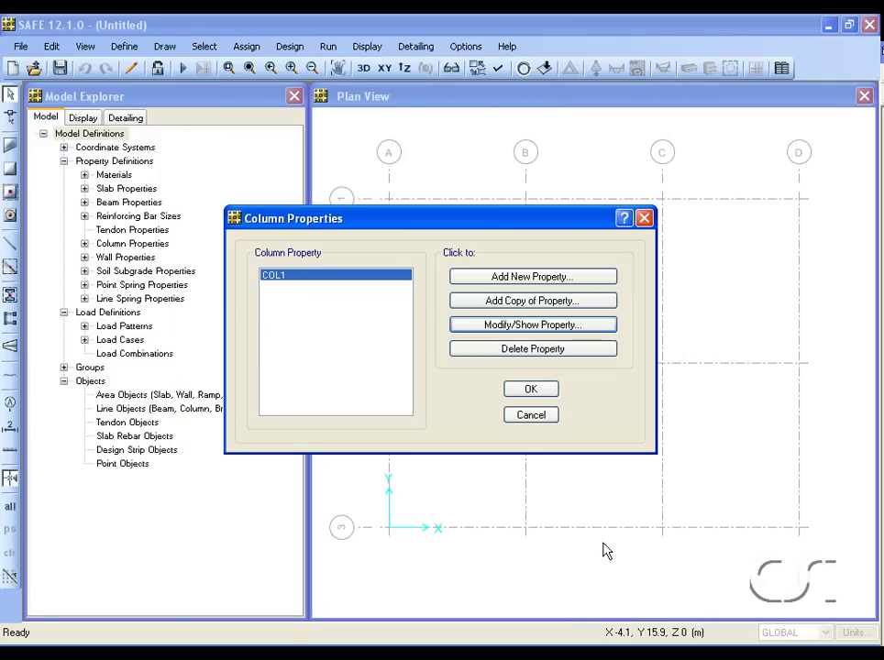
pyautogui.click(535, 389)
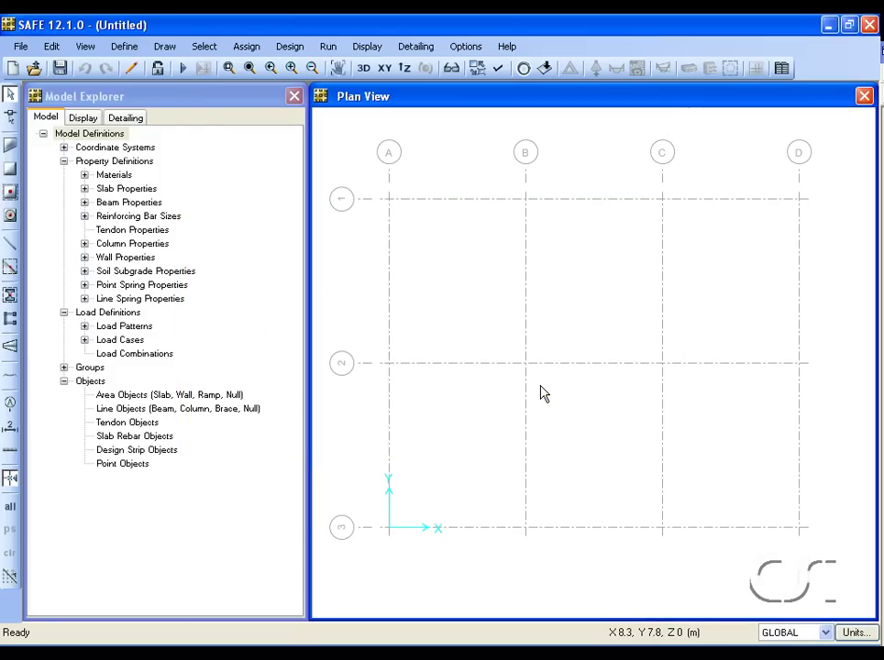
# Set the thickness of wall property WALL1 to 200 mm.
pyautogui.click(125, 46)
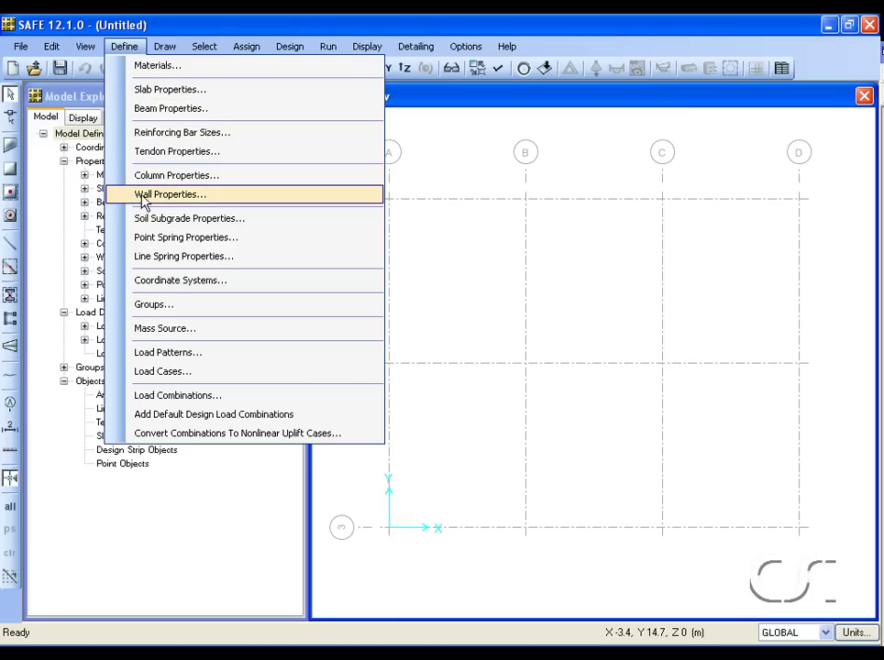
pyautogui.click(210, 201)
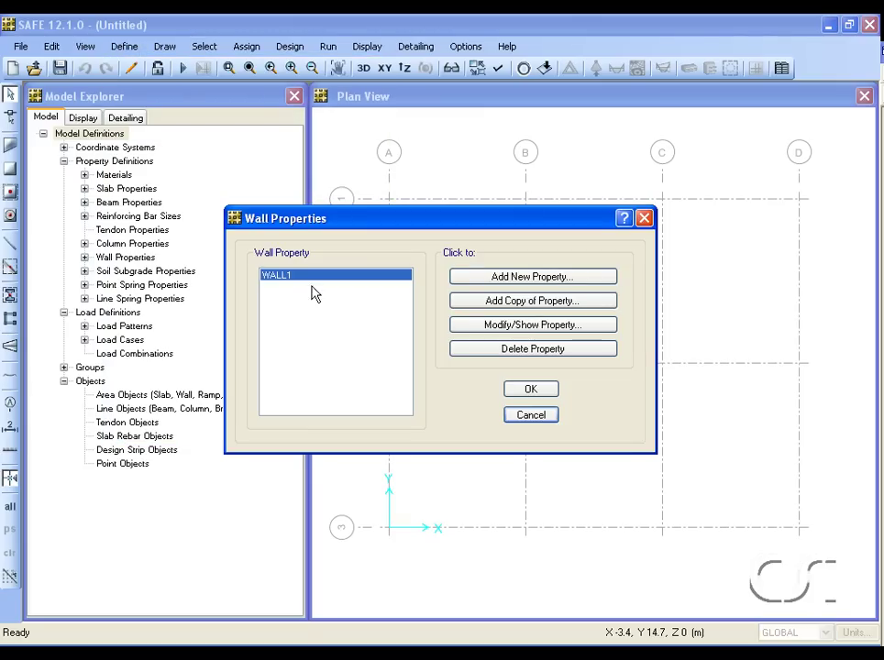
pyautogui.click(478, 327)
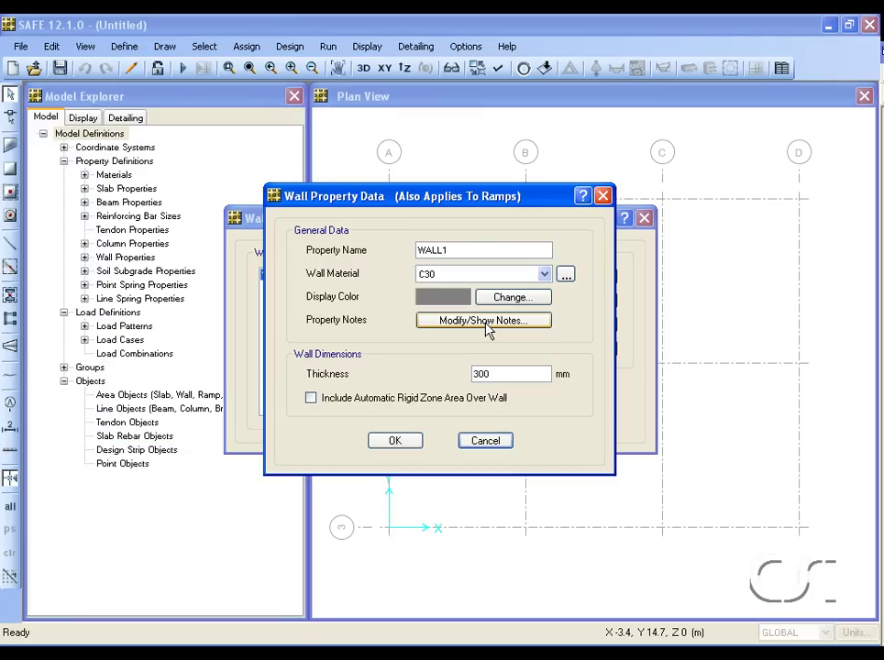
pyautogui.doubleClick(493, 373)
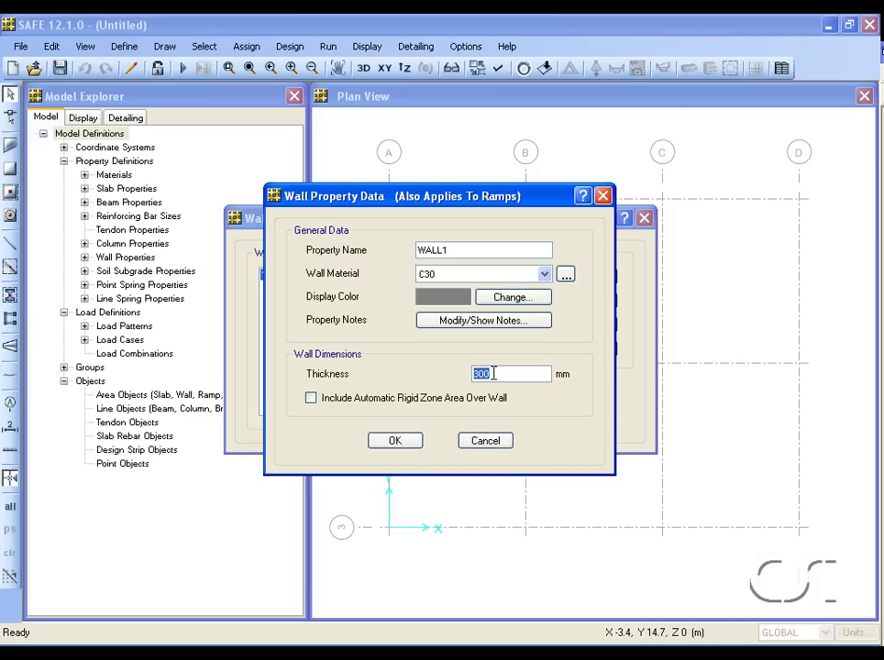
pyautogui.write('200')
pyautogui.click(394, 441)
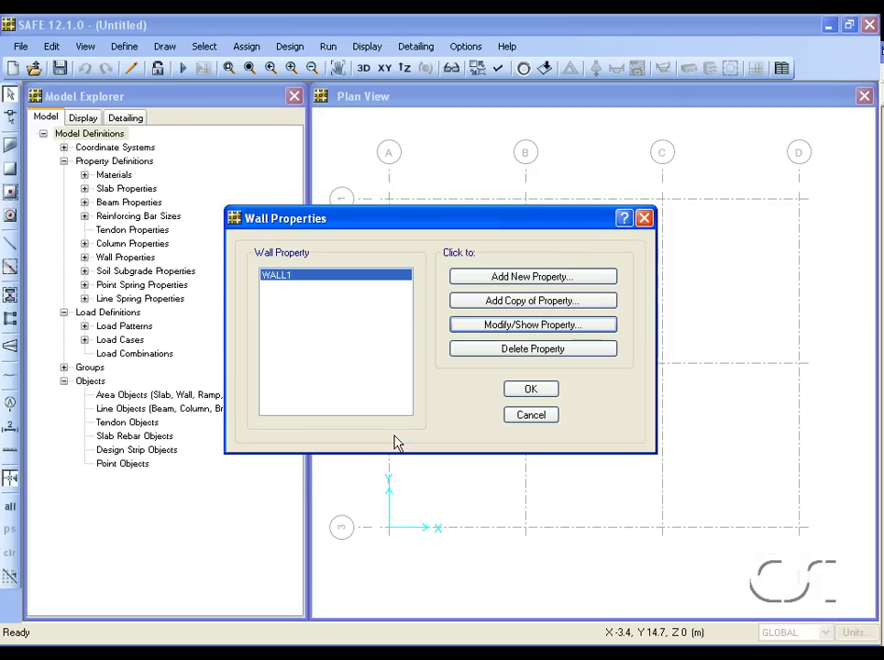
pyautogui.click(529, 391)
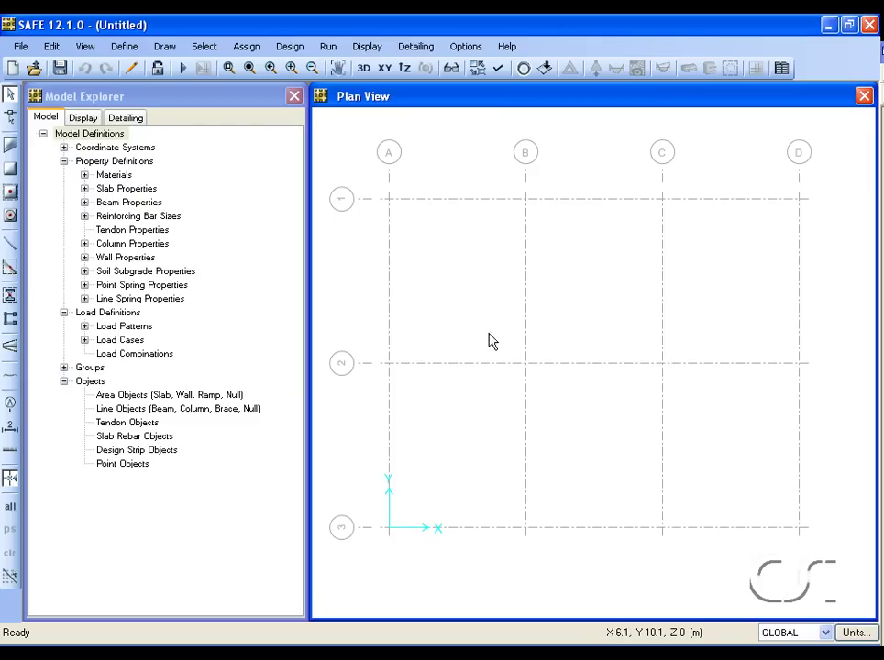
# Turn on snapping to intersections in the snap options.
pyautogui.click(168, 51)
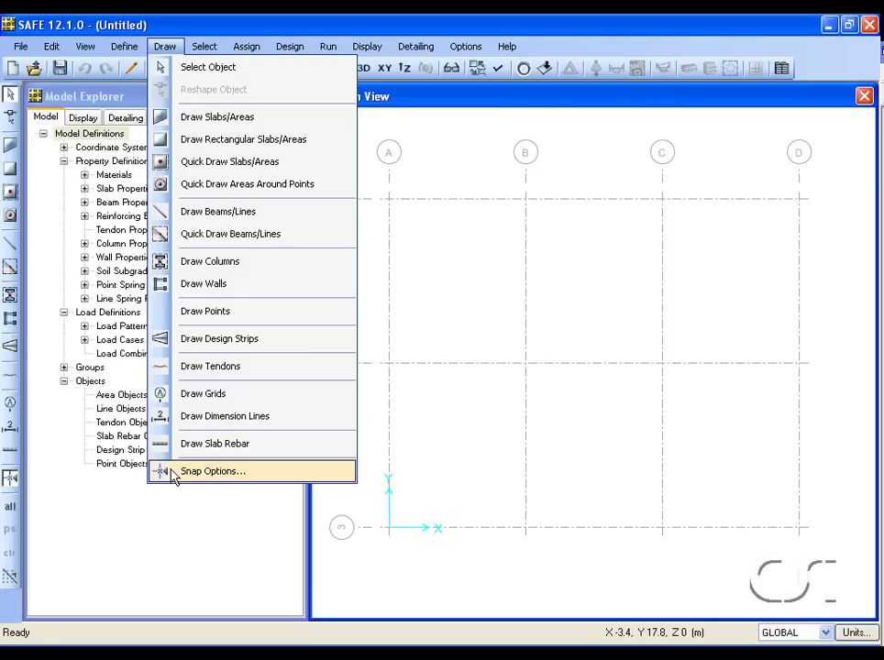
pyautogui.click(218, 473)
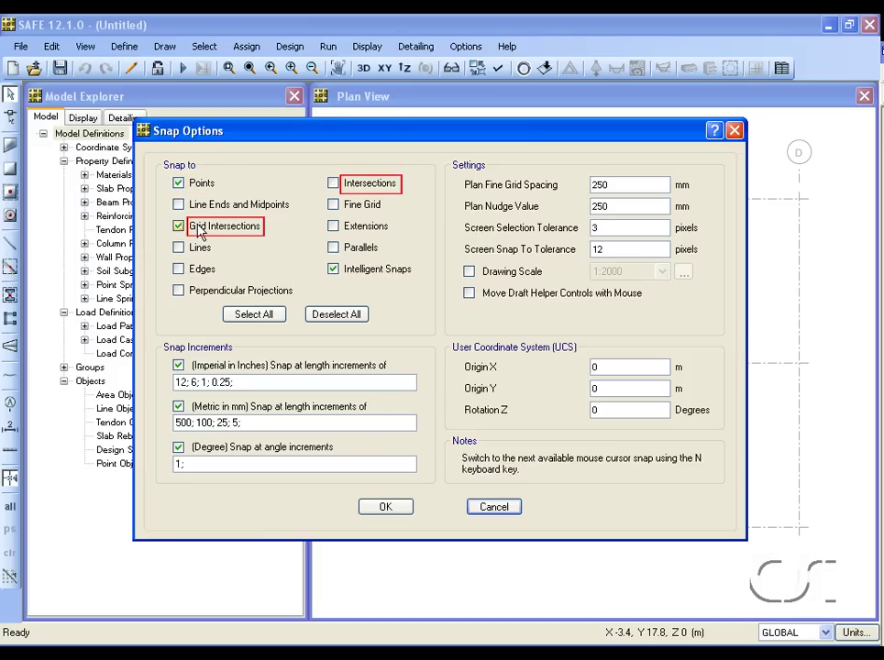
pyautogui.click(334, 184)
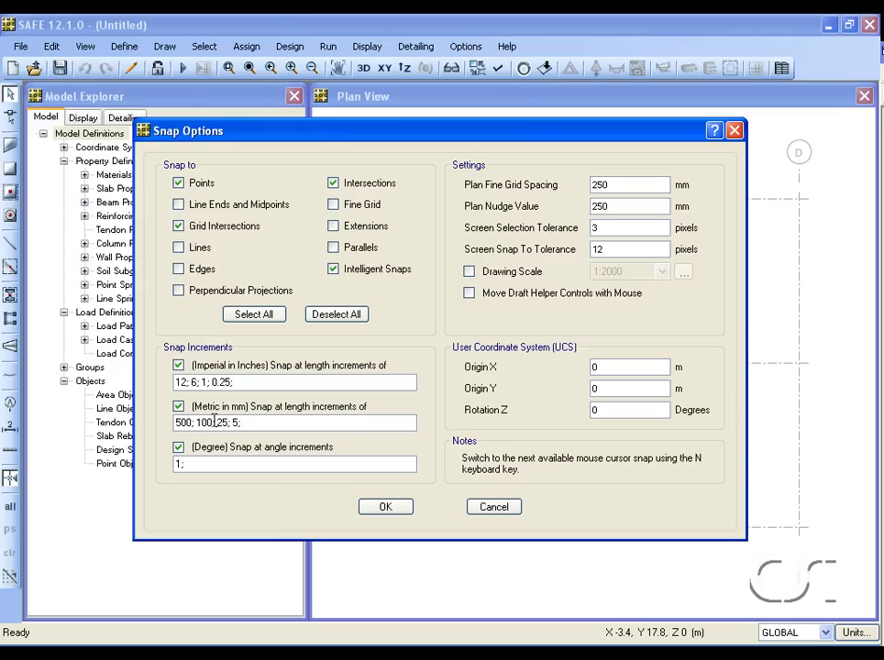
# Limit the metric length snap increments to 500 and 100 mm and set the angle snap increment to 15 degrees.
pyautogui.moveTo(218, 422); pyautogui.dragTo(263, 422)
pyautogui.press('Delete')
pyautogui.write('5')
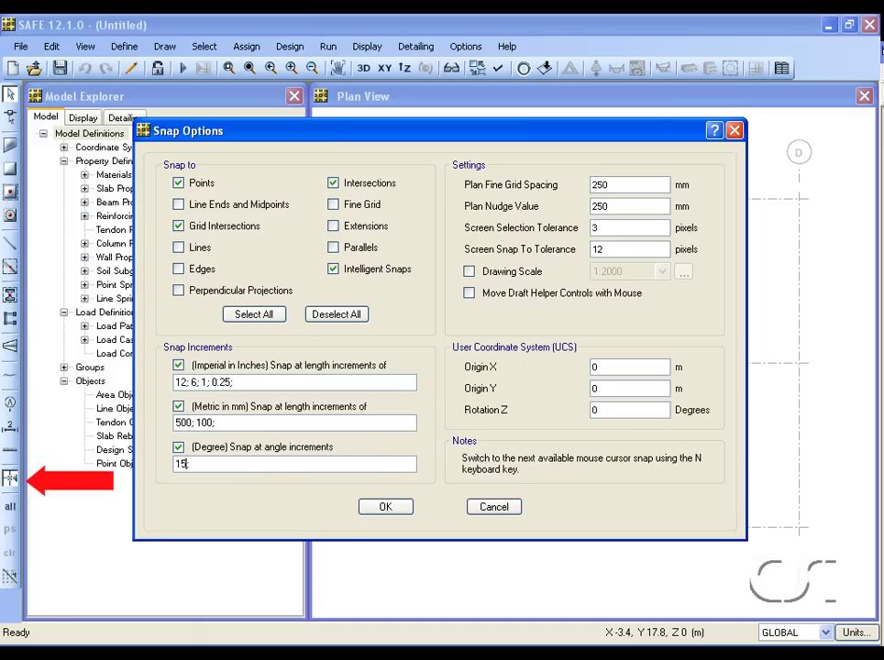
pyautogui.press('Delete')
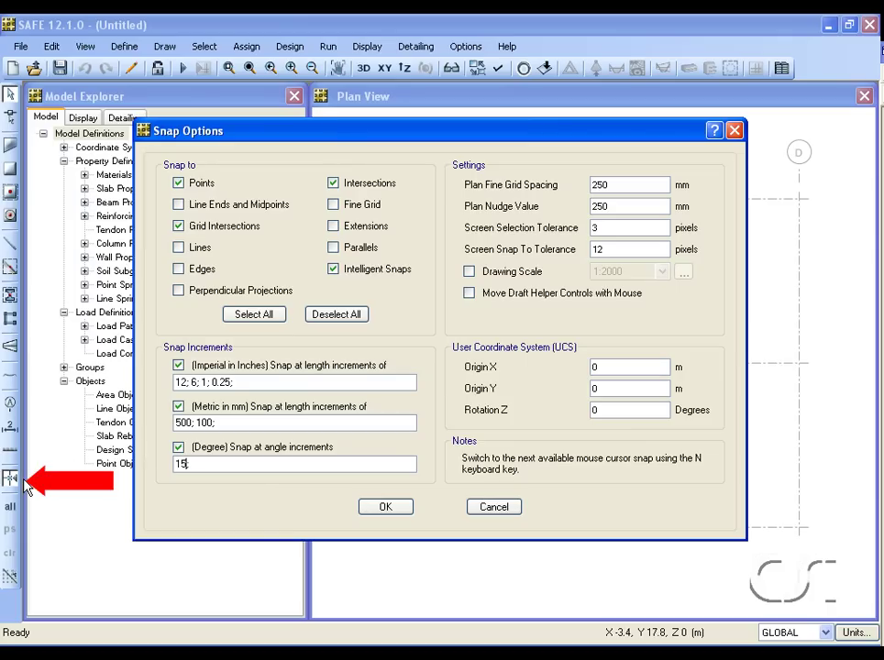
pyautogui.write(';')
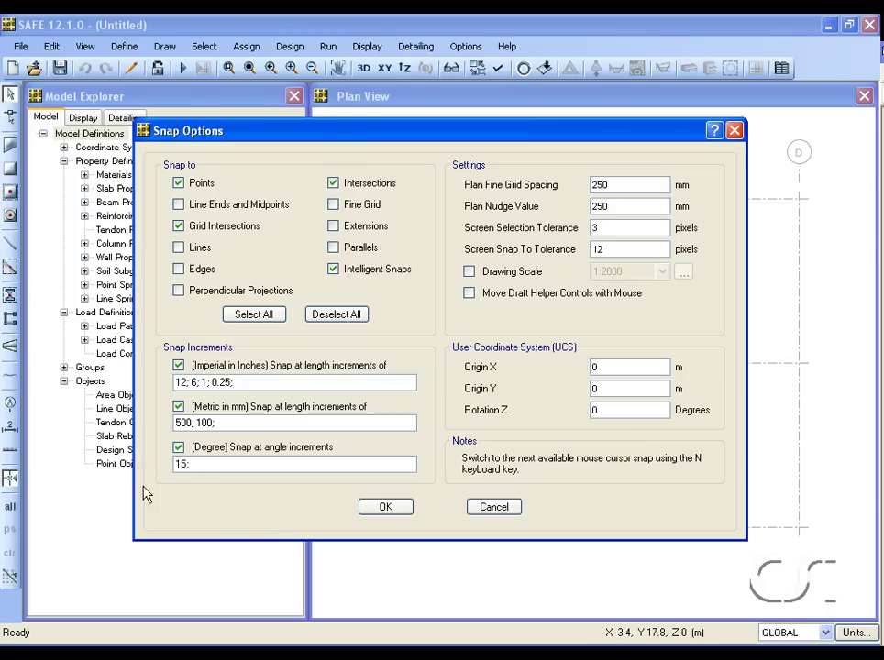
pyautogui.click(381, 507)
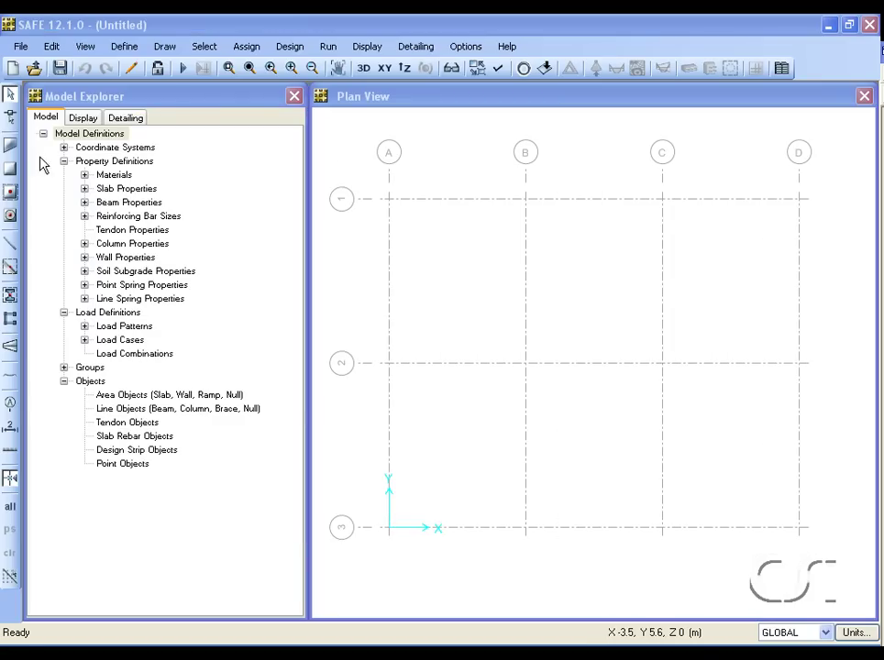
# Draw straight SLAB1 slab edges from grid point A-1 to A-3 and C-3, 3 m up grid line C, and across to grid line D.
pyautogui.click(11, 146)
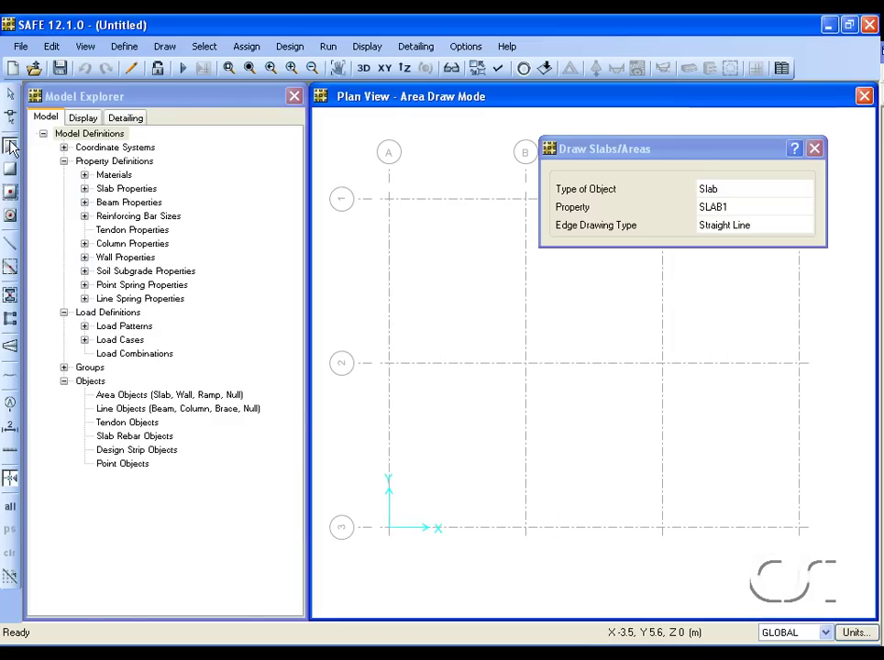
pyautogui.moveTo(586, 148); pyautogui.dragTo(86, 122)
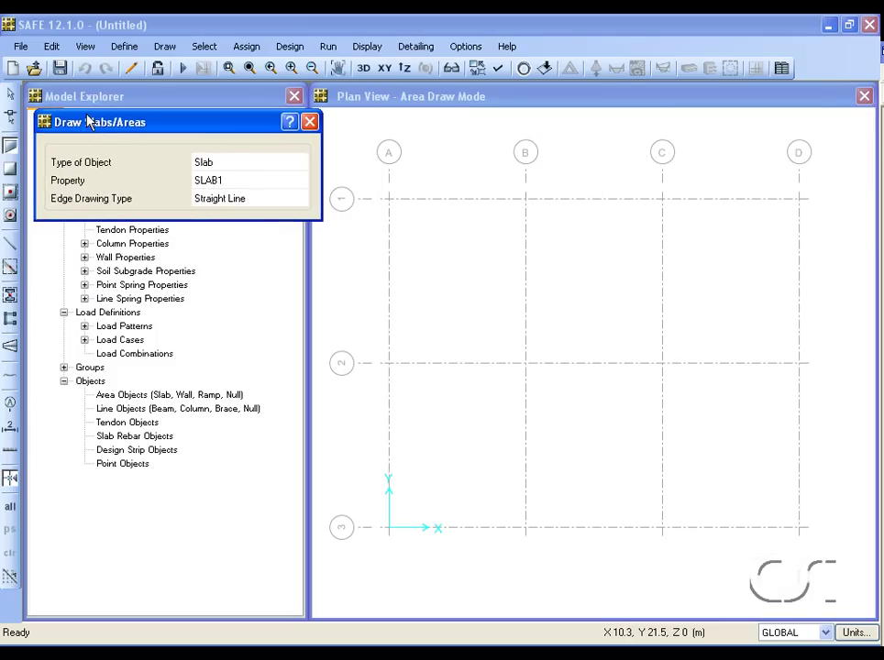
pyautogui.click(390, 201)
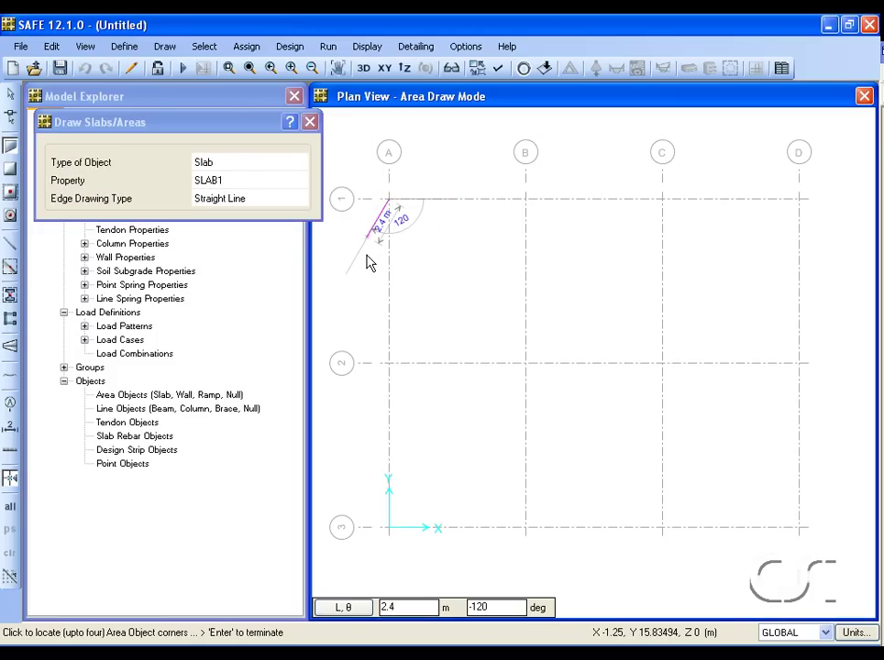
pyautogui.click(390, 529)
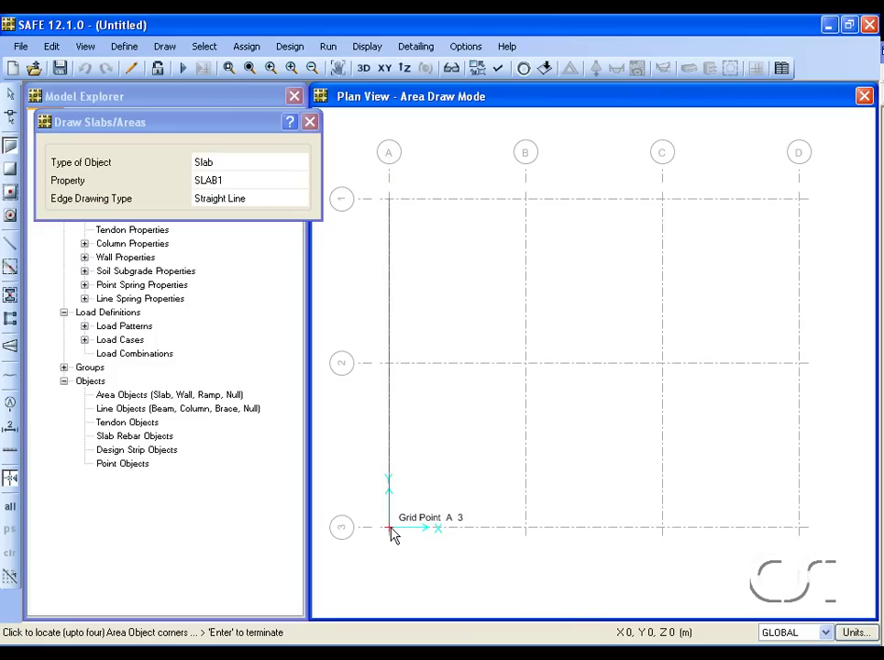
pyautogui.click(664, 528)
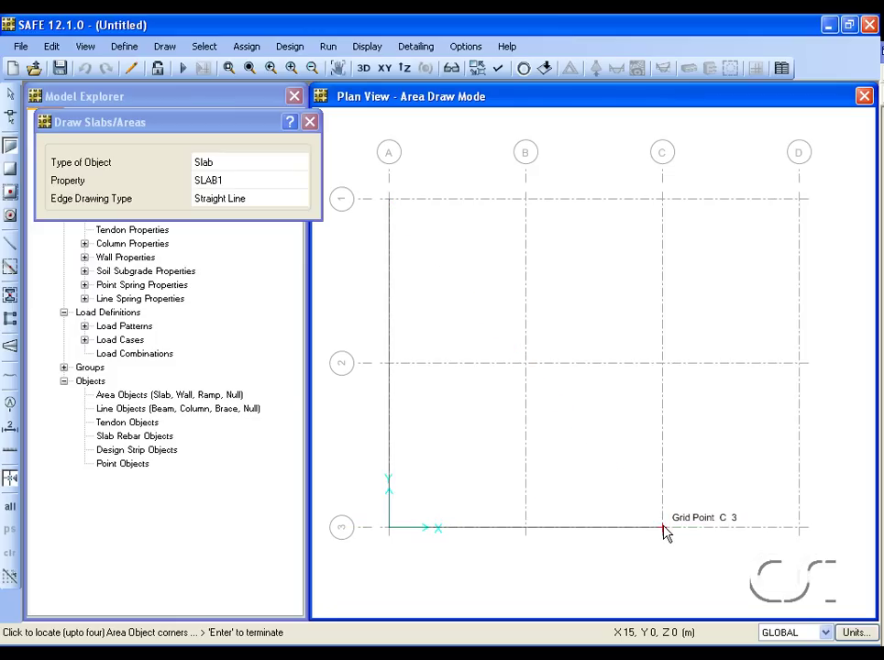
pyautogui.click(661, 474)
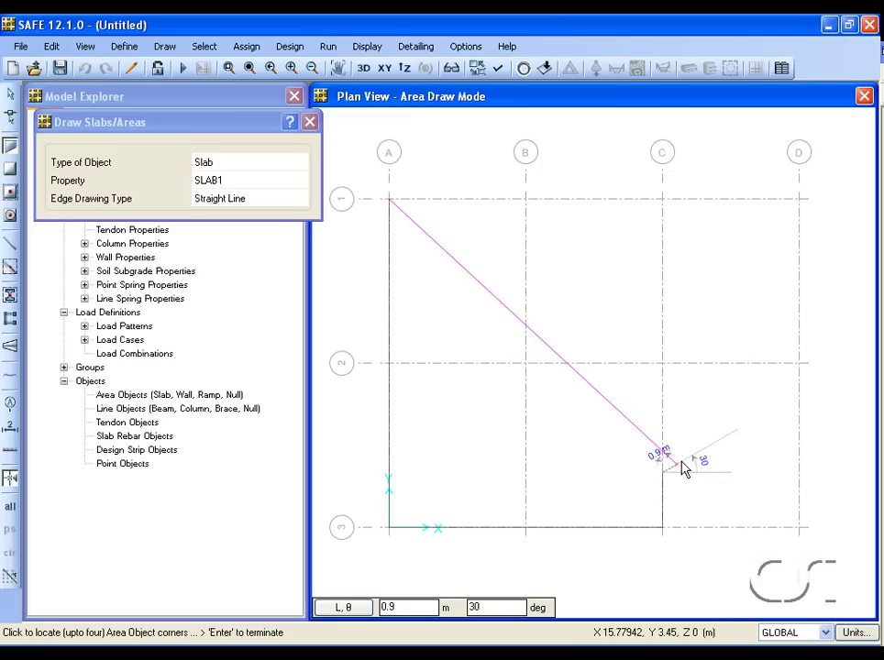
pyautogui.click(798, 474)
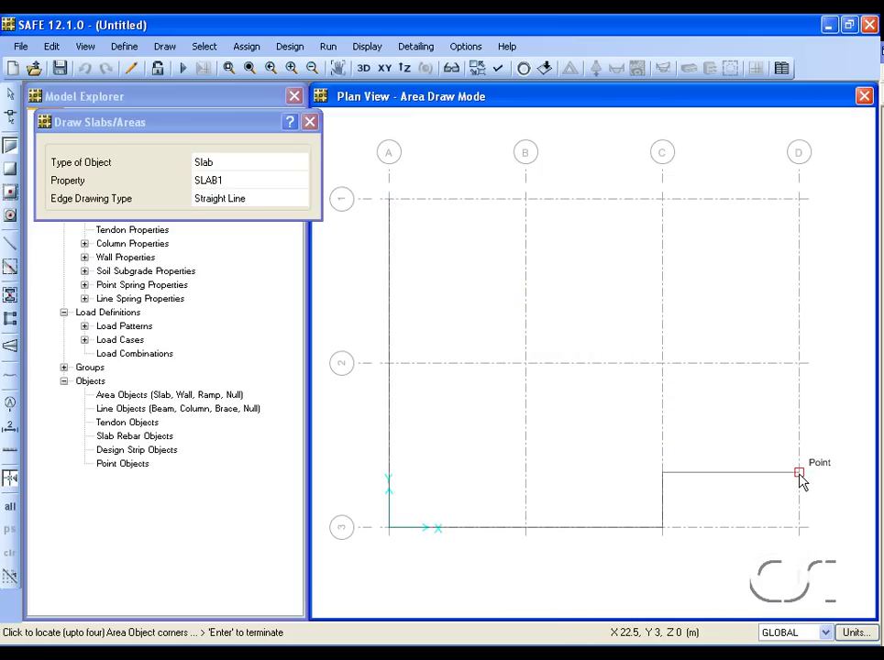
# Add an arc edge centred at X 3.5, Y 3 m up to grid line 1 just past grid C, and close the slab at A-1.
pyautogui.click(276, 204)
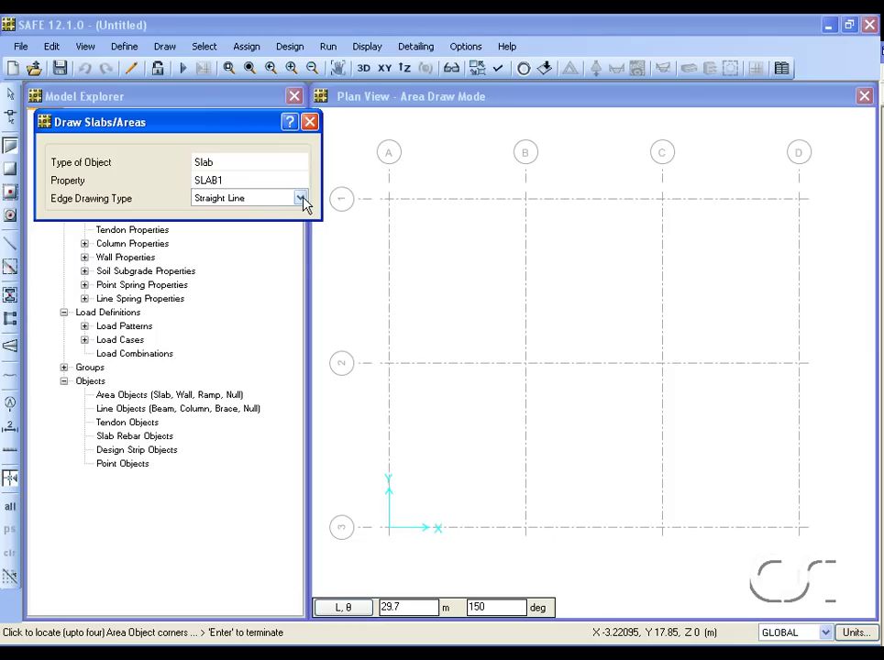
pyautogui.click(300, 198)
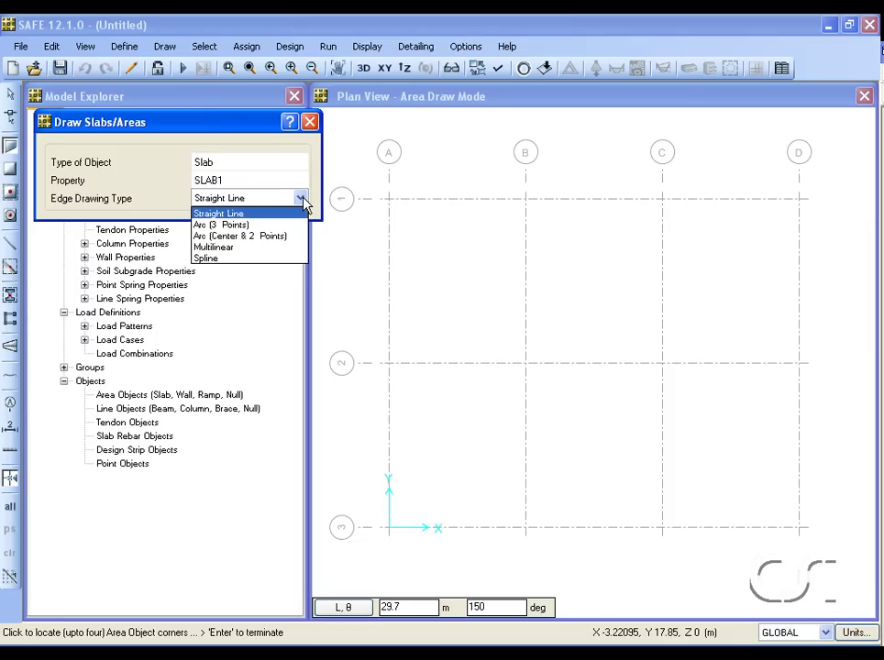
pyautogui.click(254, 237)
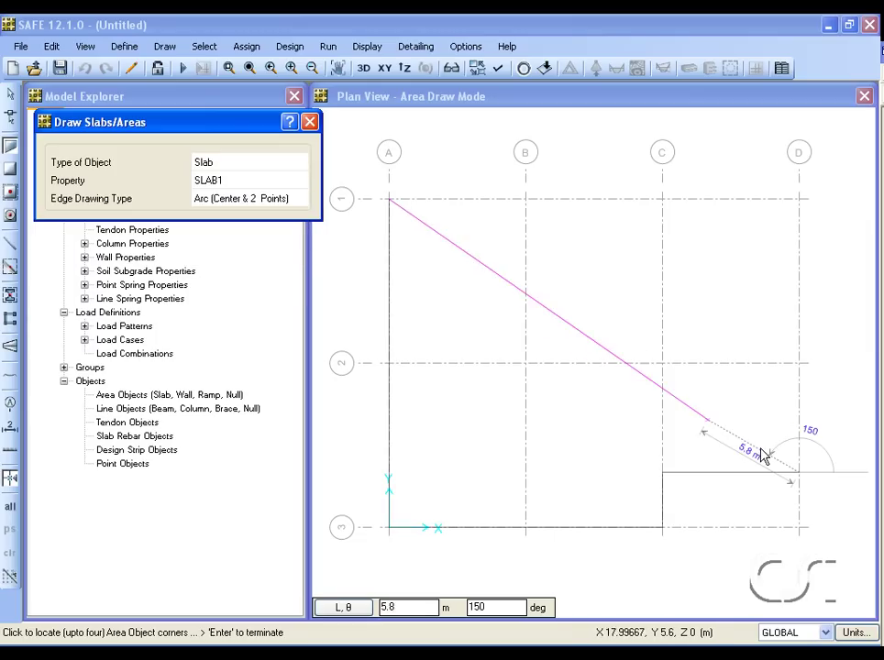
pyautogui.click(799, 473)
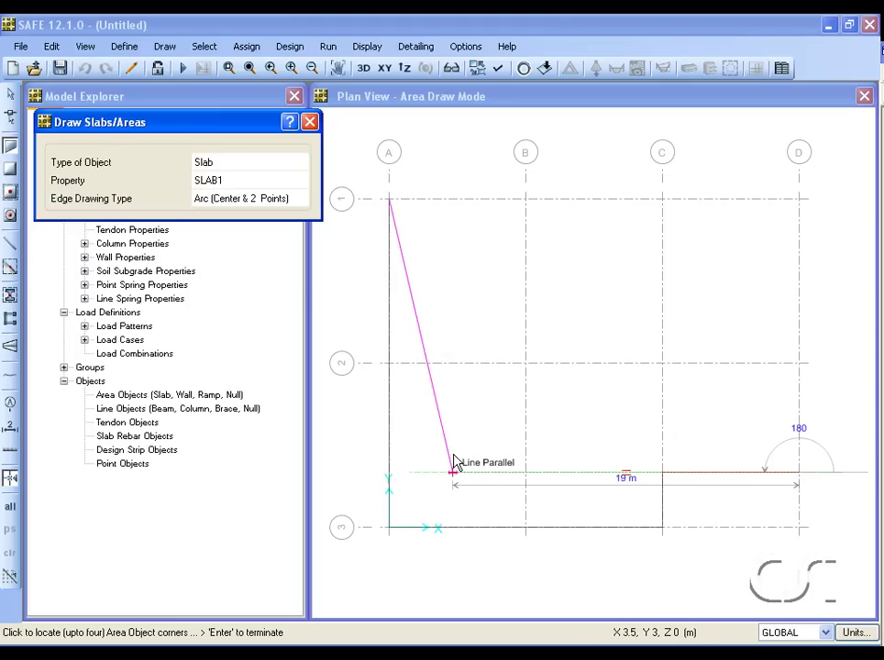
pyautogui.click(453, 469)
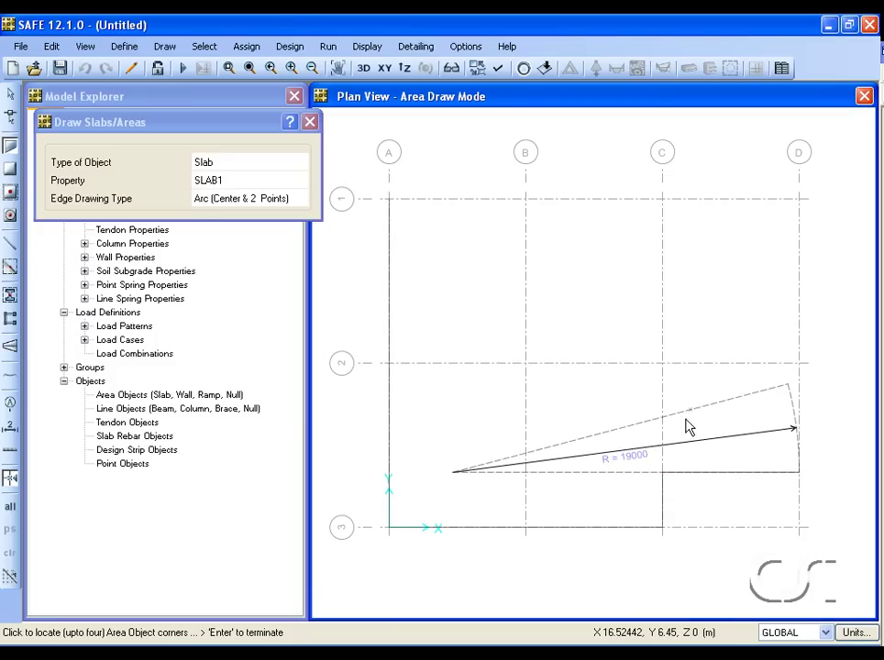
pyautogui.click(673, 201)
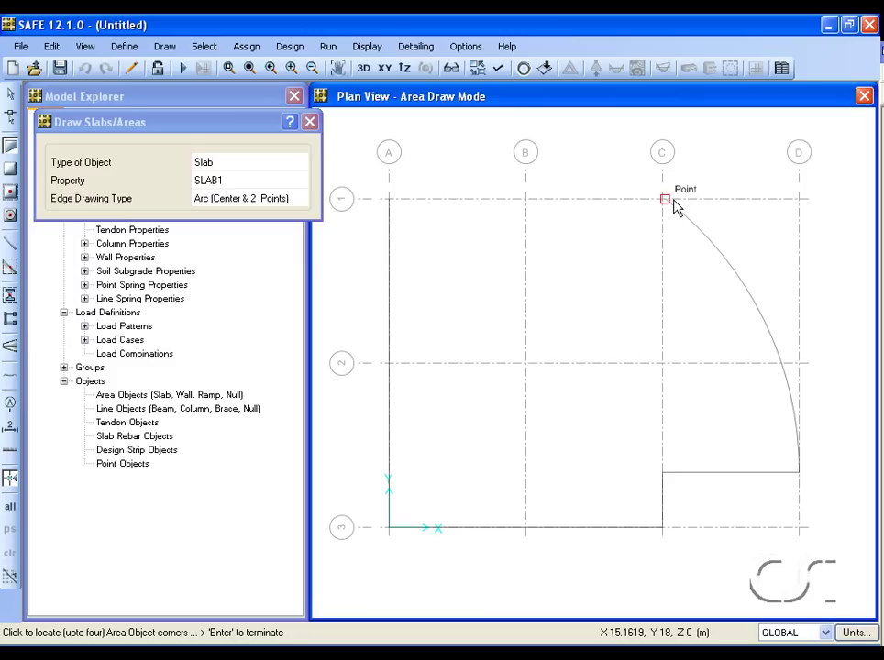
pyautogui.click(390, 200)
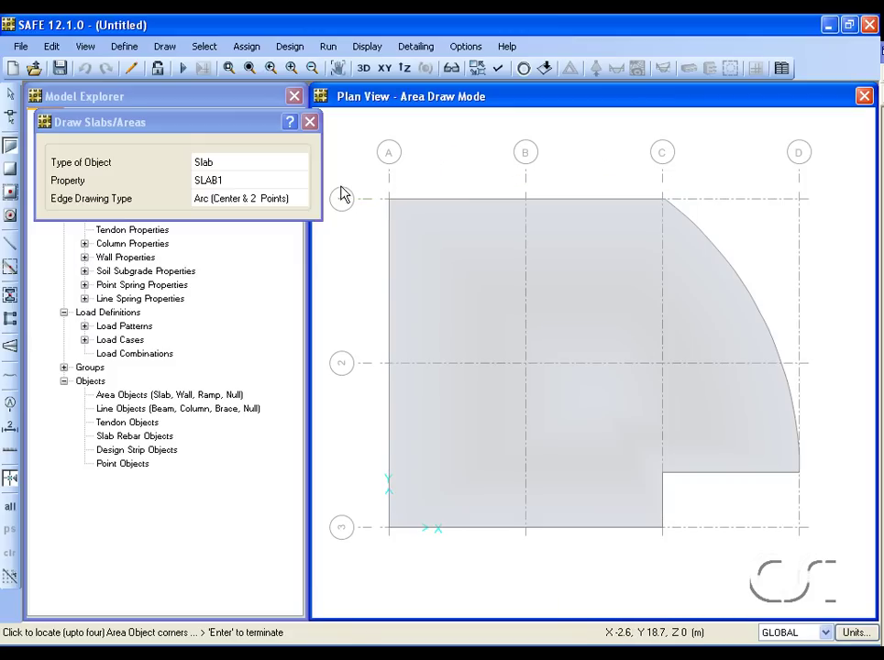
pyautogui.click(11, 96)
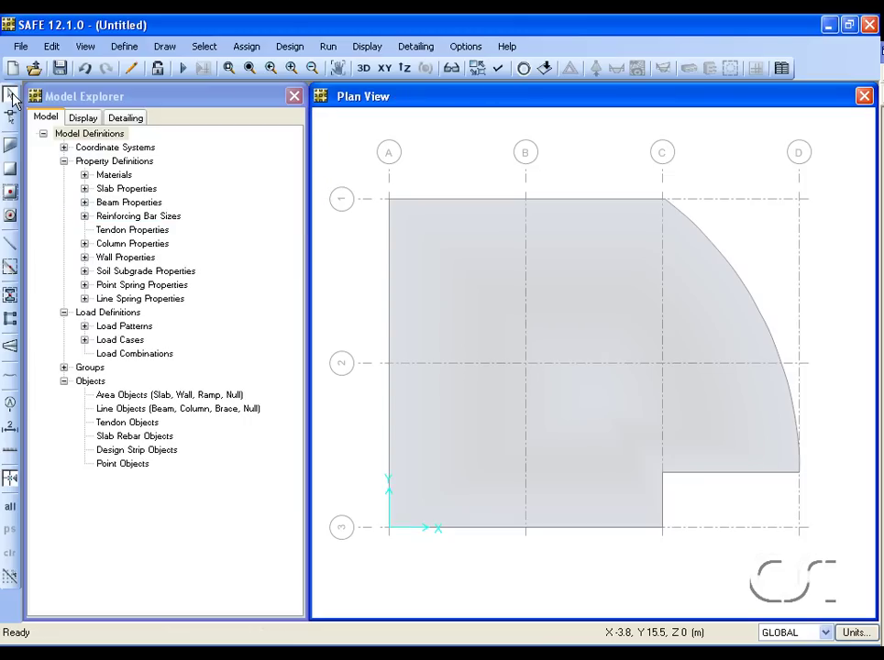
pyautogui.click(229, 68)
pyautogui.moveTo(632, 172)
pyautogui.mouseDown()
pyautogui.moveTo(647, 202)
pyautogui.moveTo(719, 221)
pyautogui.mouseUp()
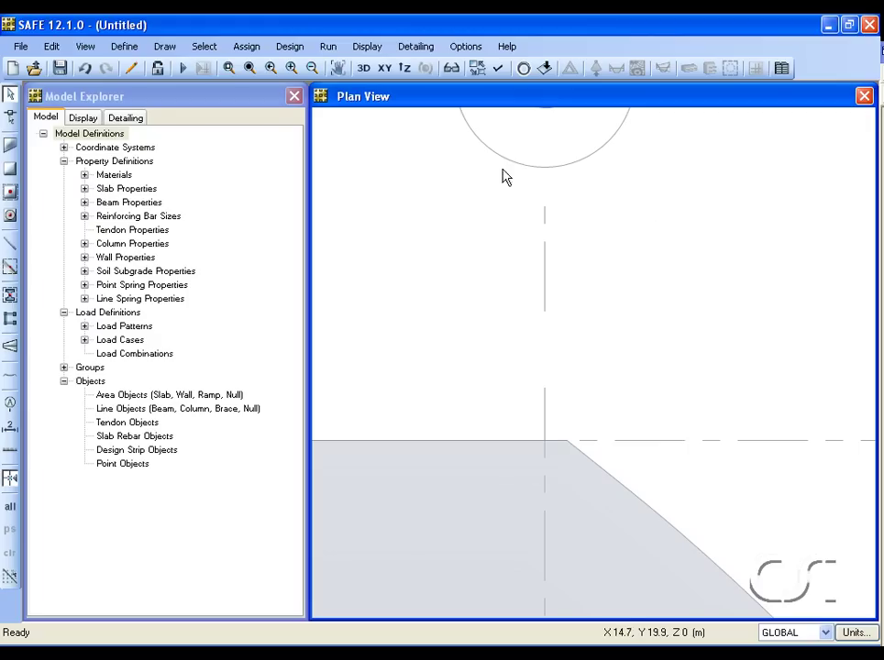
pyautogui.click(251, 71)
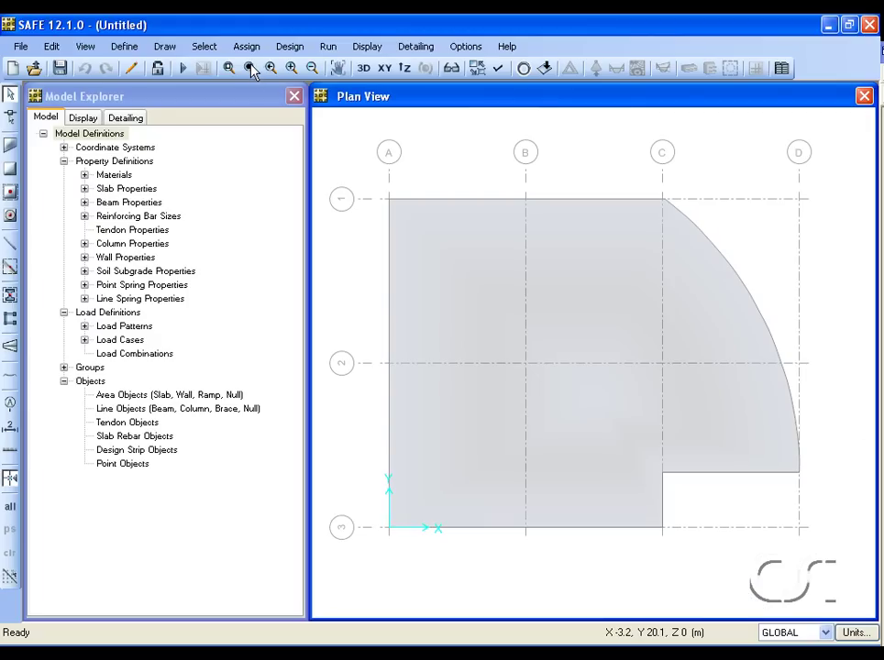
# Place a COL1 column with a height below of 3.5 m at grid point B-2.
pyautogui.click(10, 296)
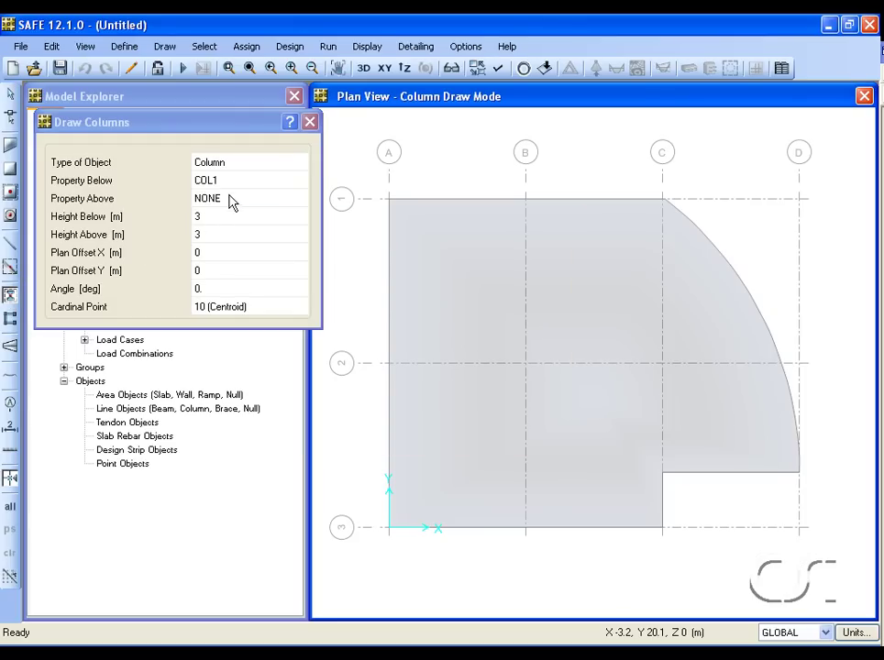
pyautogui.click(219, 220)
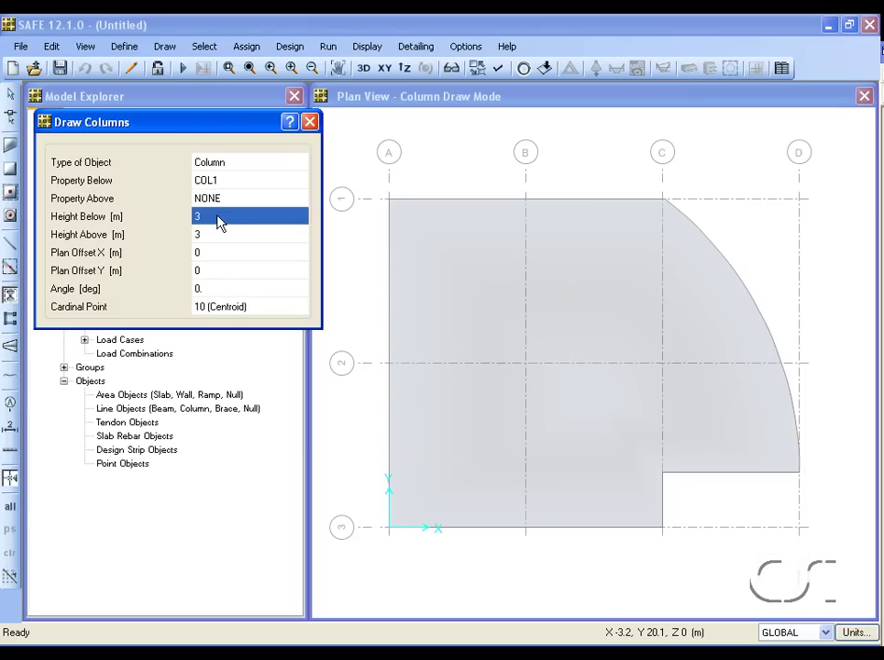
pyautogui.click(209, 220)
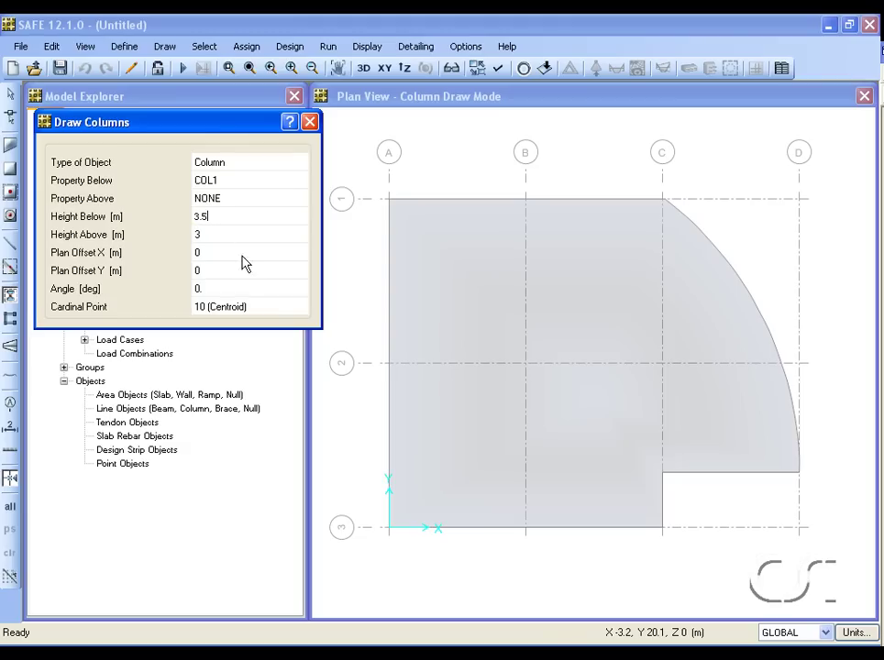
pyautogui.press('Return')
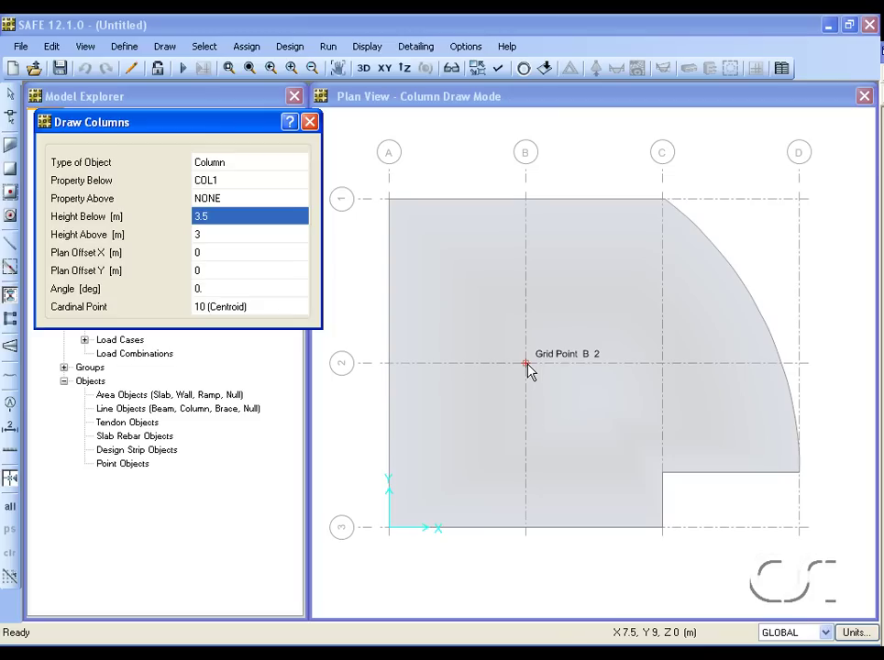
pyautogui.click(526, 364)
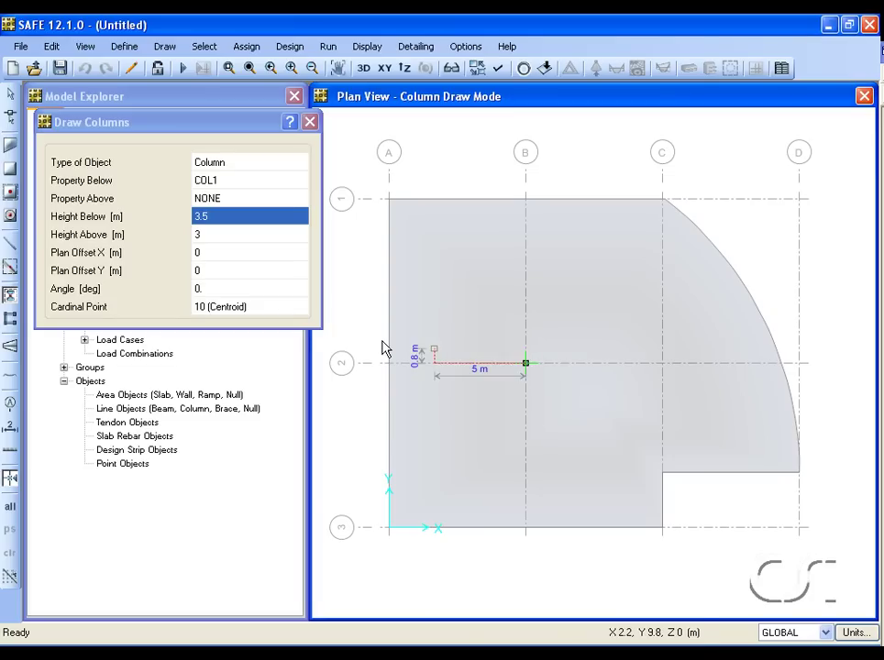
# Place a corner column at grid point A-3 using cardinal point 1 (Bottom Left).
pyautogui.click(270, 315)
pyautogui.click(300, 306)
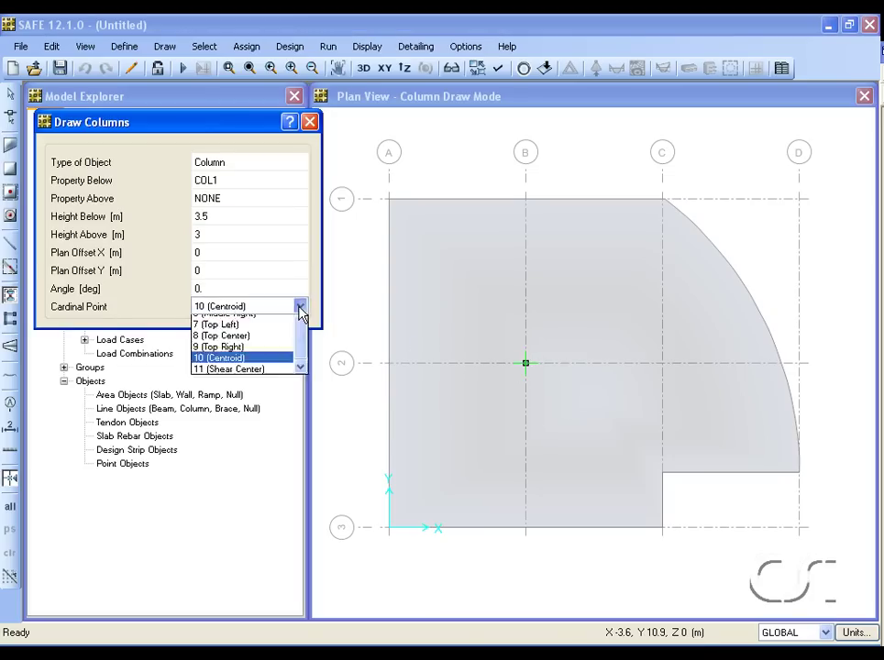
pyautogui.moveTo(302, 361); pyautogui.dragTo(300, 326)
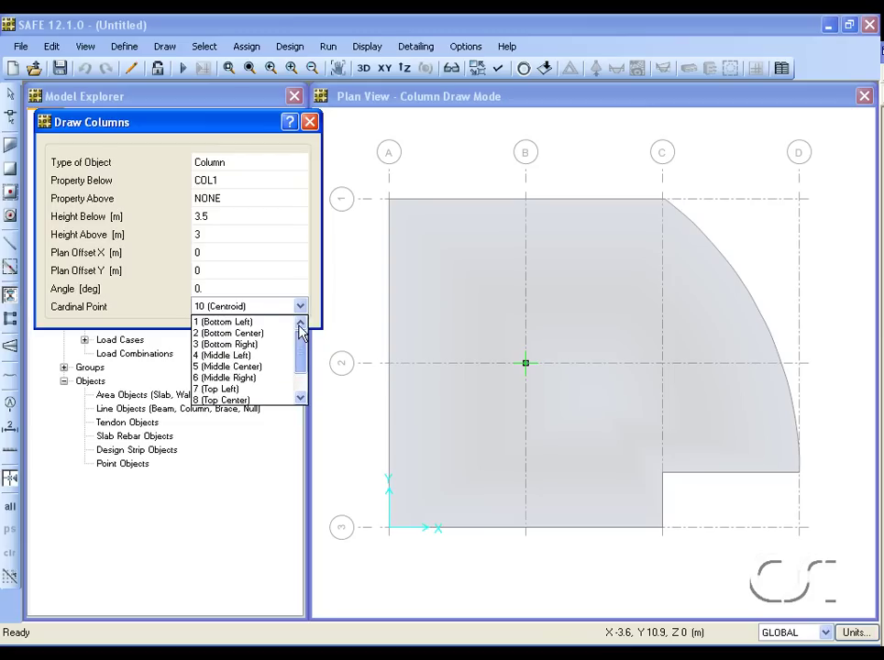
pyautogui.click(225, 323)
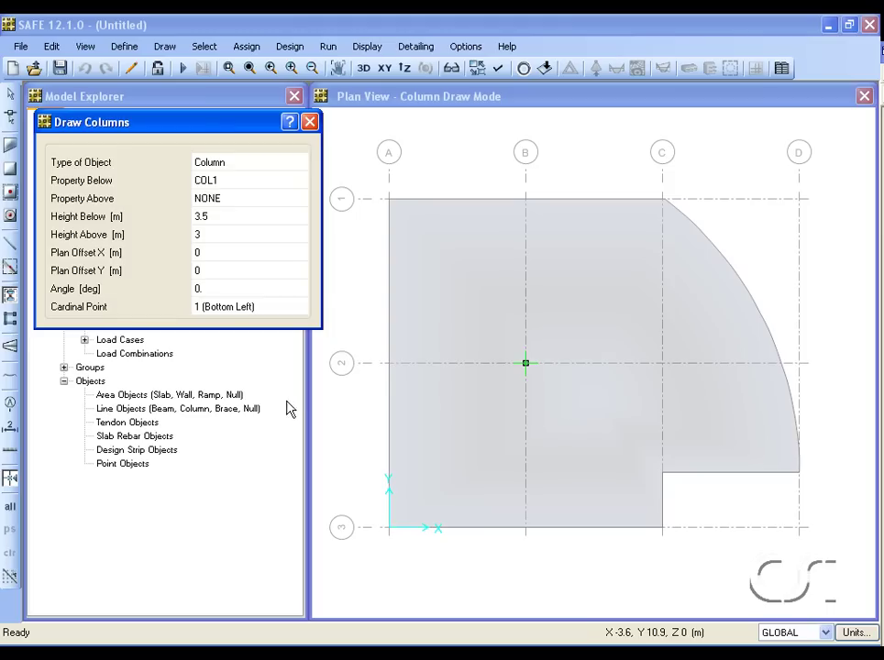
pyautogui.click(392, 528)
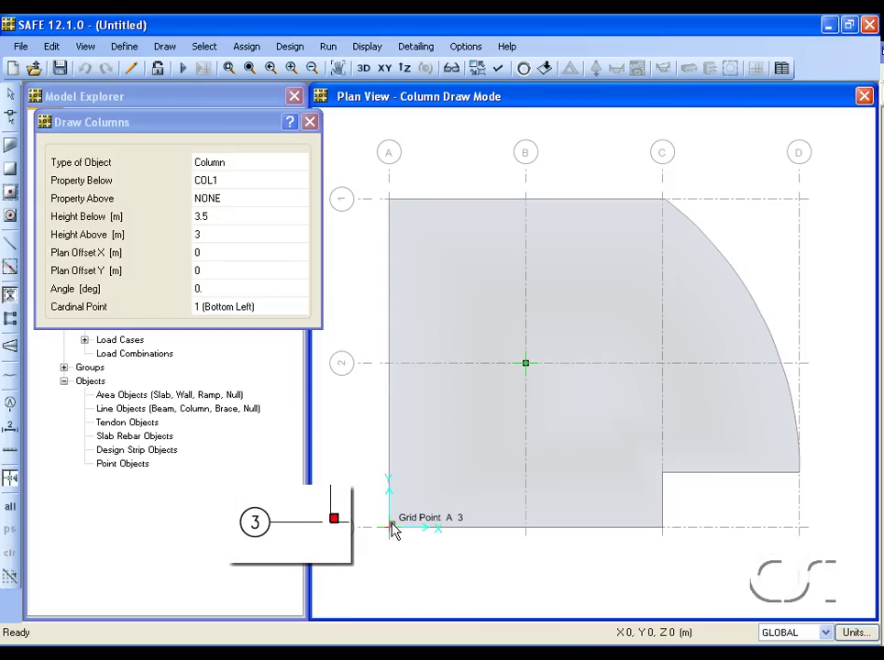
# Place an edge column at grid point B-3 using cardinal point 2 (Bottom Center).
pyautogui.click(256, 313)
pyautogui.click(302, 307)
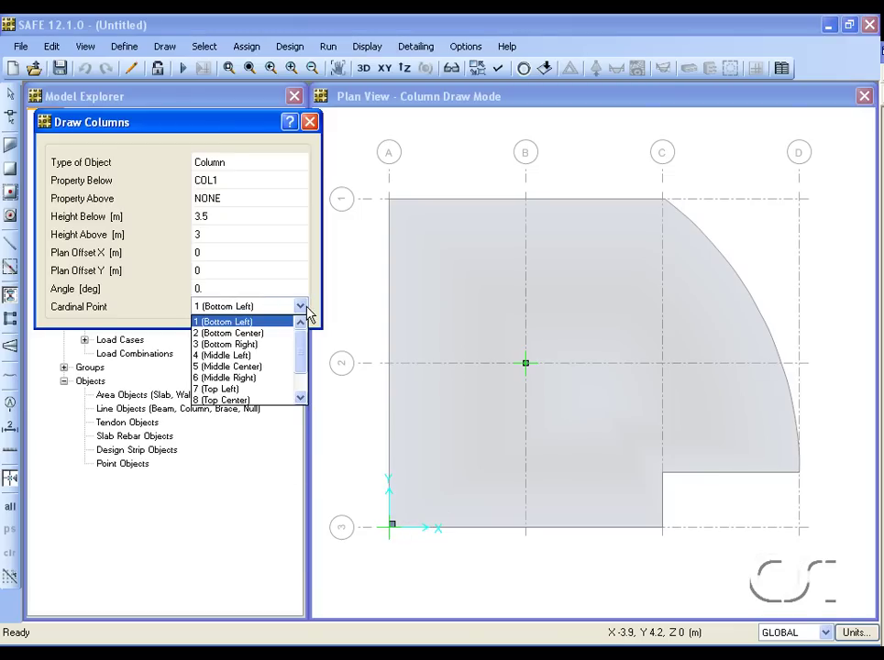
pyautogui.click(263, 333)
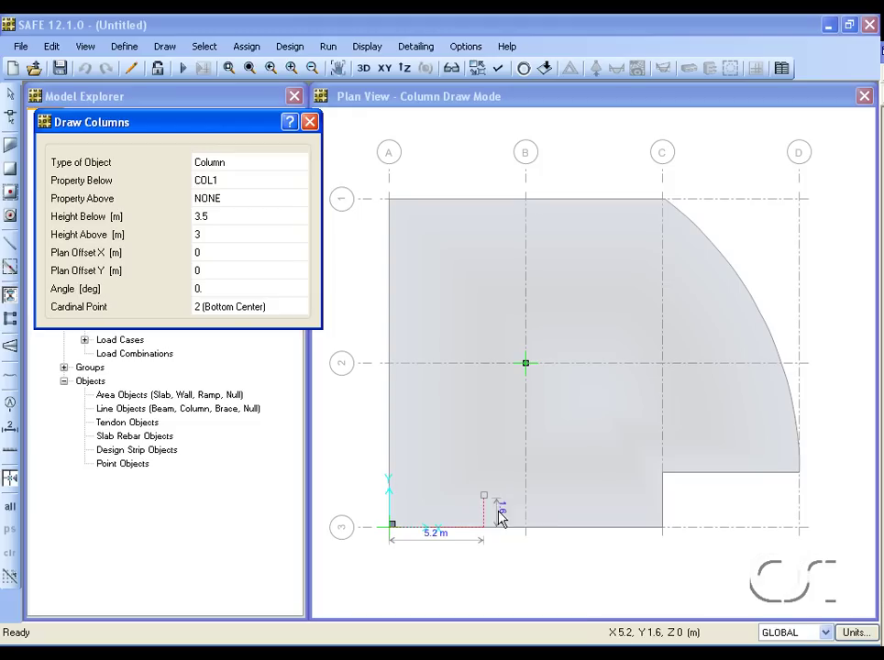
pyautogui.click(525, 530)
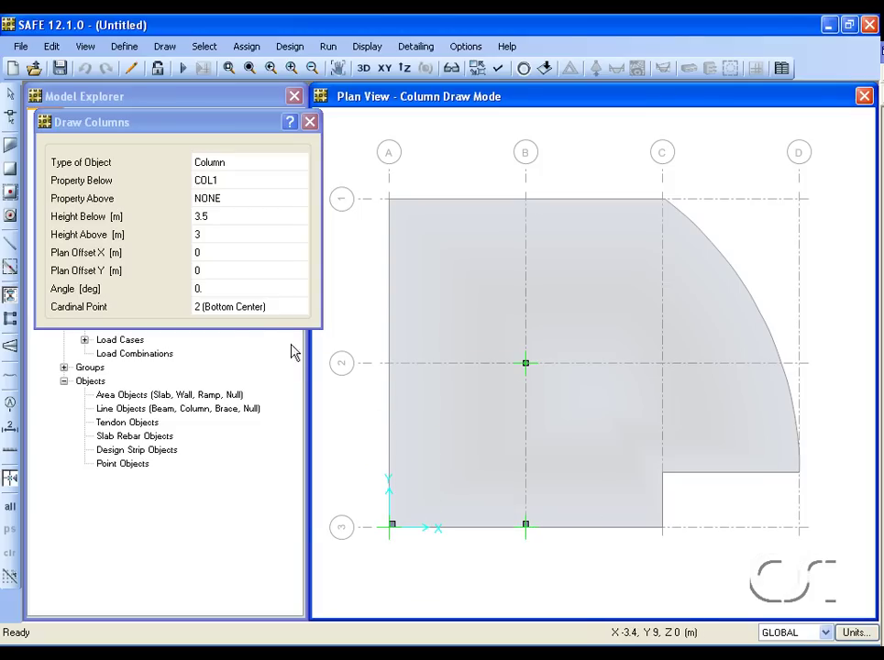
# Place columns at grid point C-3 and at the slab corner on grid line D using cardinal point 3 (Bottom Right).
pyautogui.click(258, 311)
pyautogui.click(290, 312)
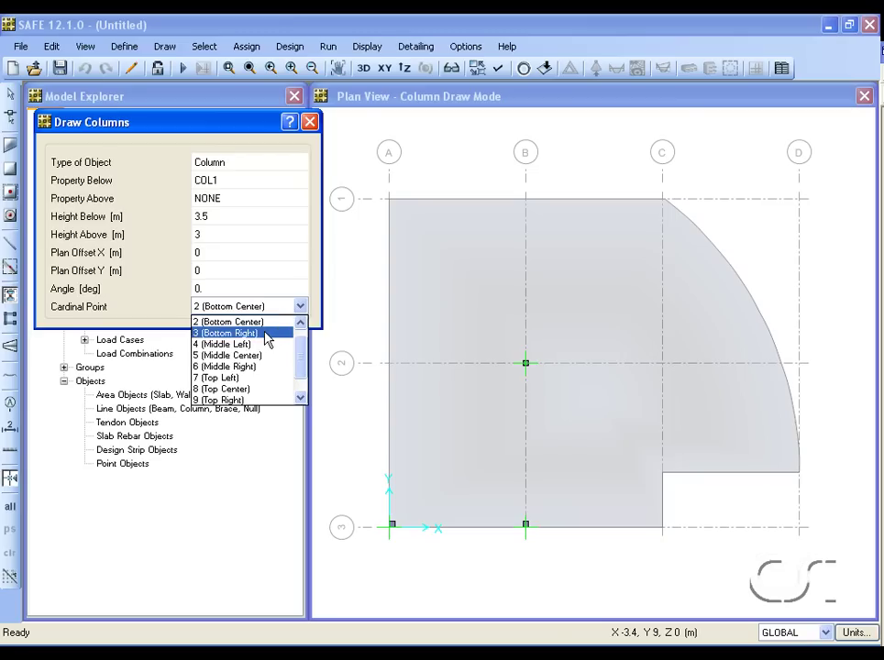
pyautogui.click(269, 337)
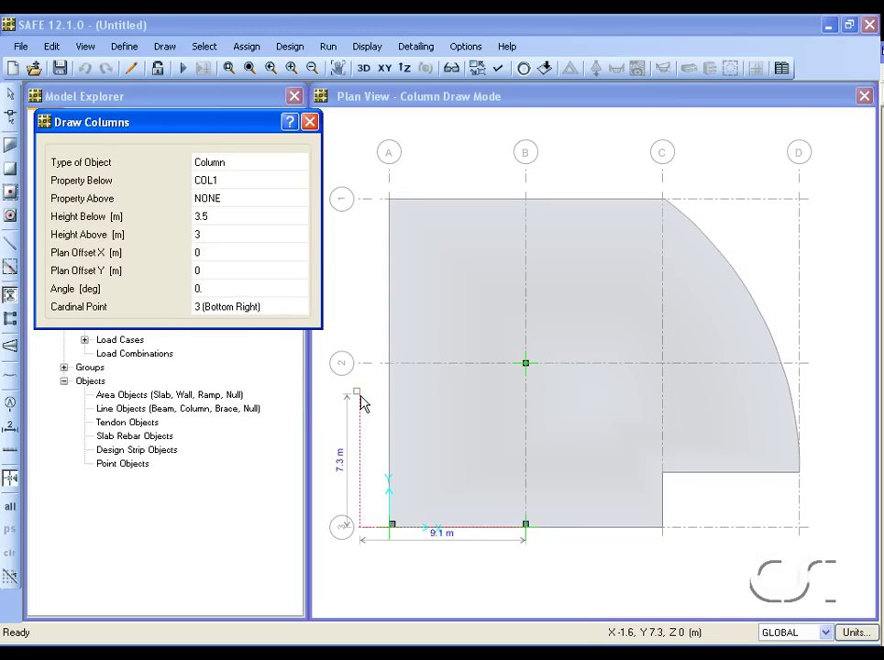
pyautogui.click(659, 527)
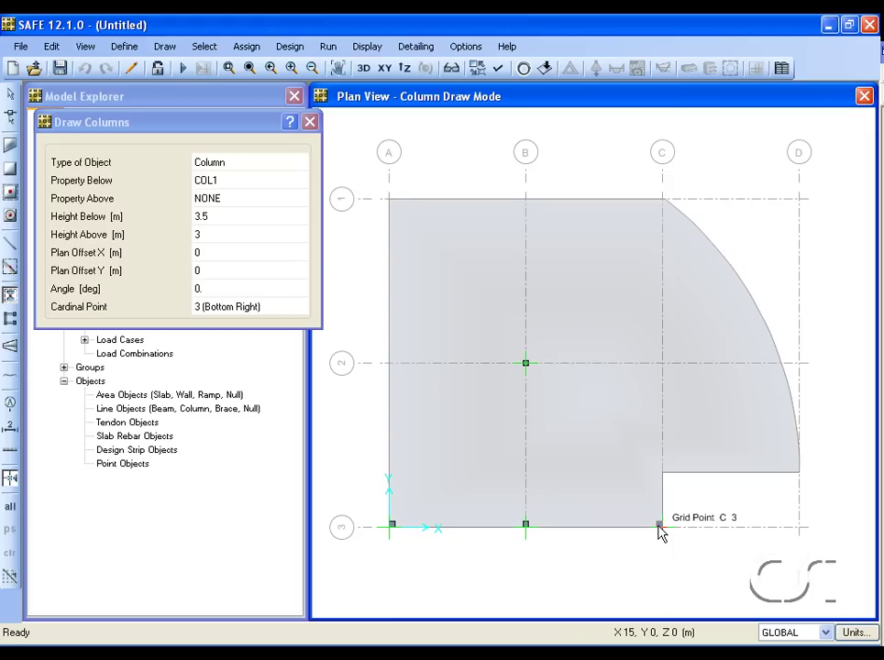
pyautogui.click(797, 472)
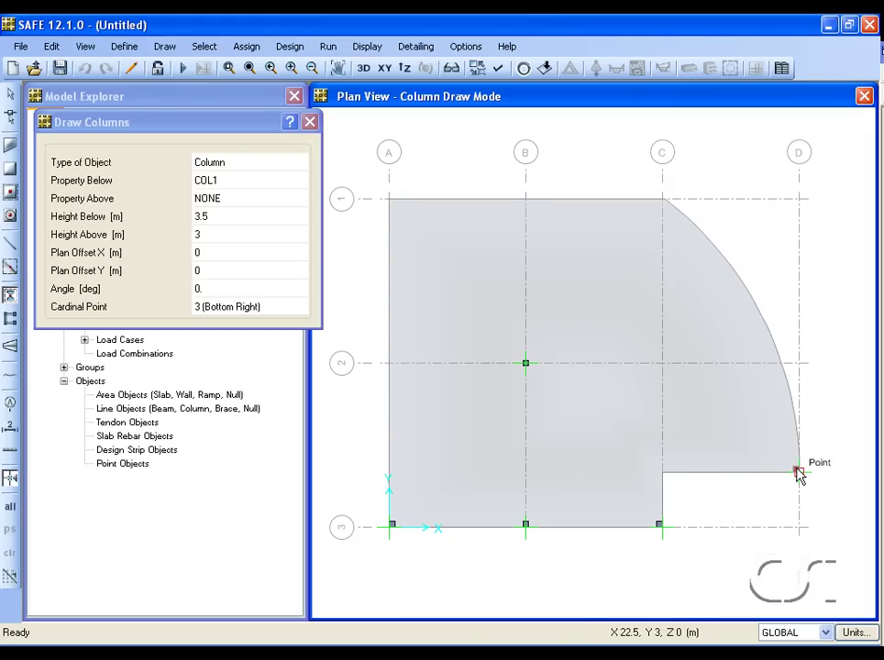
# Place a column at grid point C-1 using cardinal point 9 (Top Right).
pyautogui.click(277, 311)
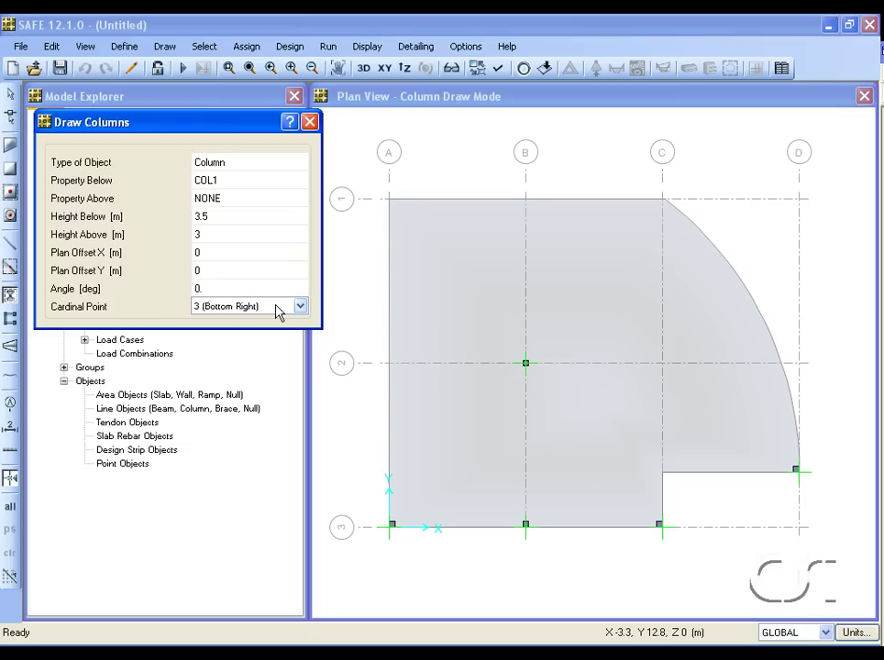
pyautogui.click(300, 307)
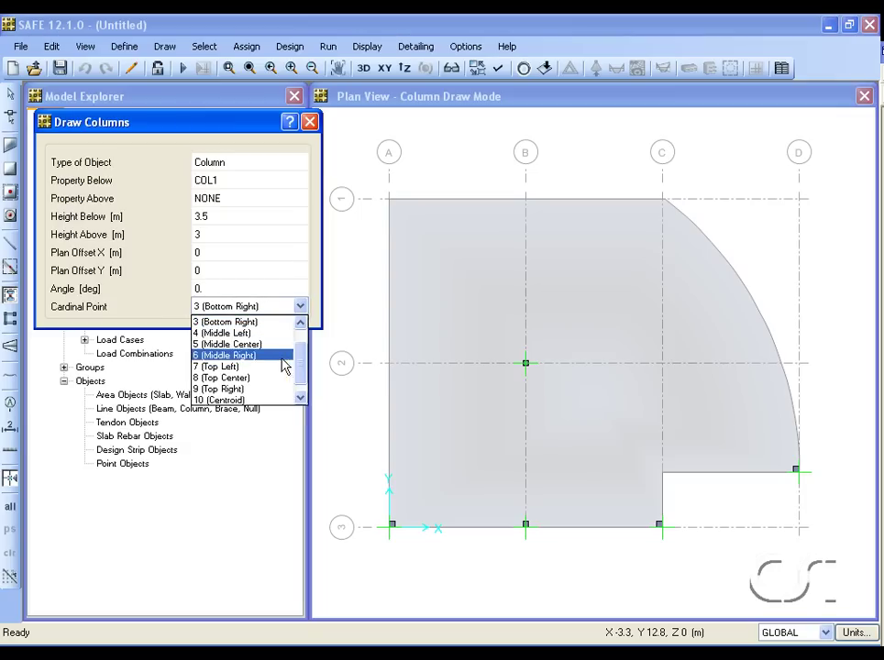
pyautogui.click(262, 390)
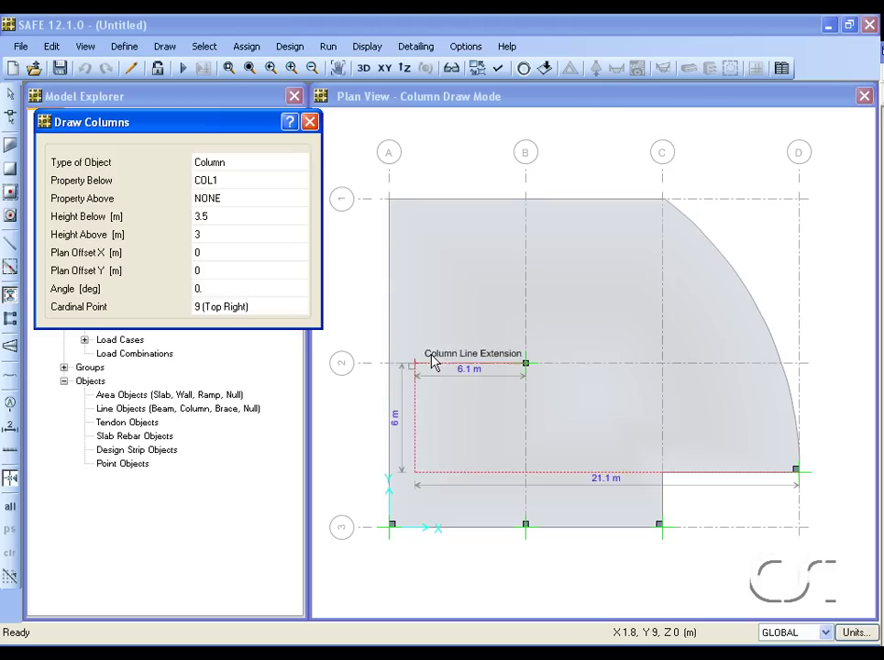
pyautogui.click(664, 202)
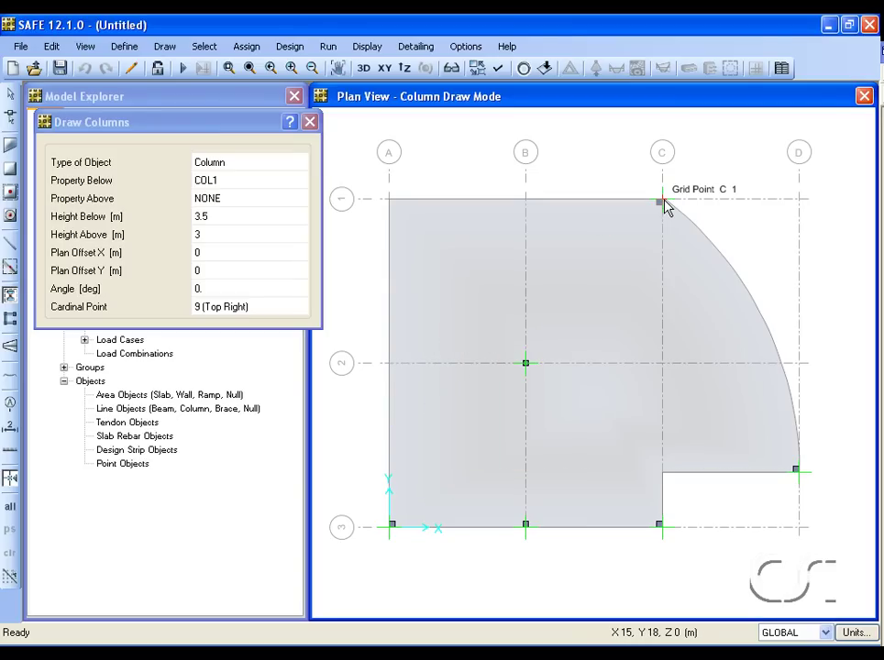
pyautogui.click(662, 200)
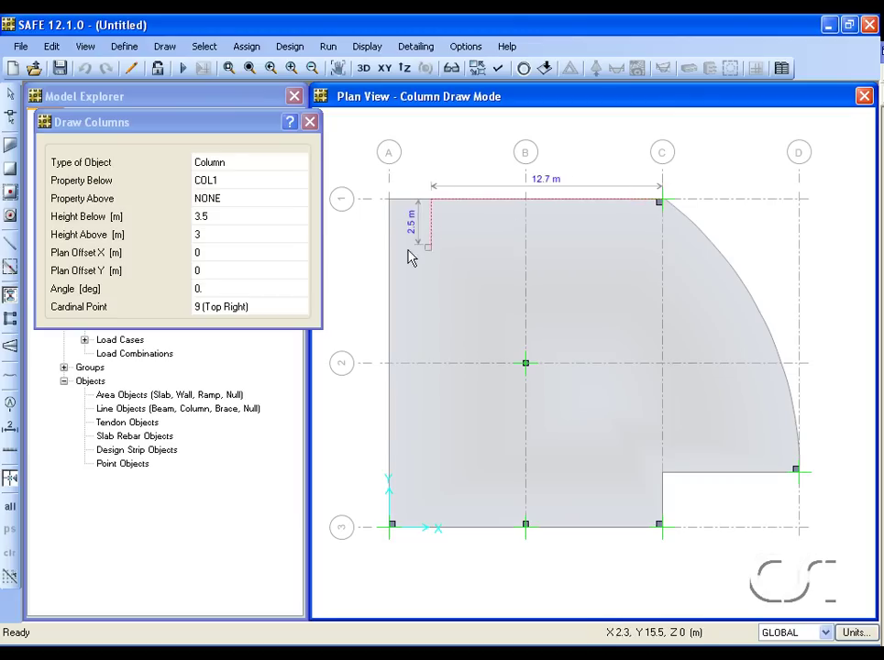
# Place an edge column referenced to grid point A-2 with a plan offset Y of -1.5 m and cardinal point 4 (Middle Left).
pyautogui.click(204, 273)
pyautogui.write('-')
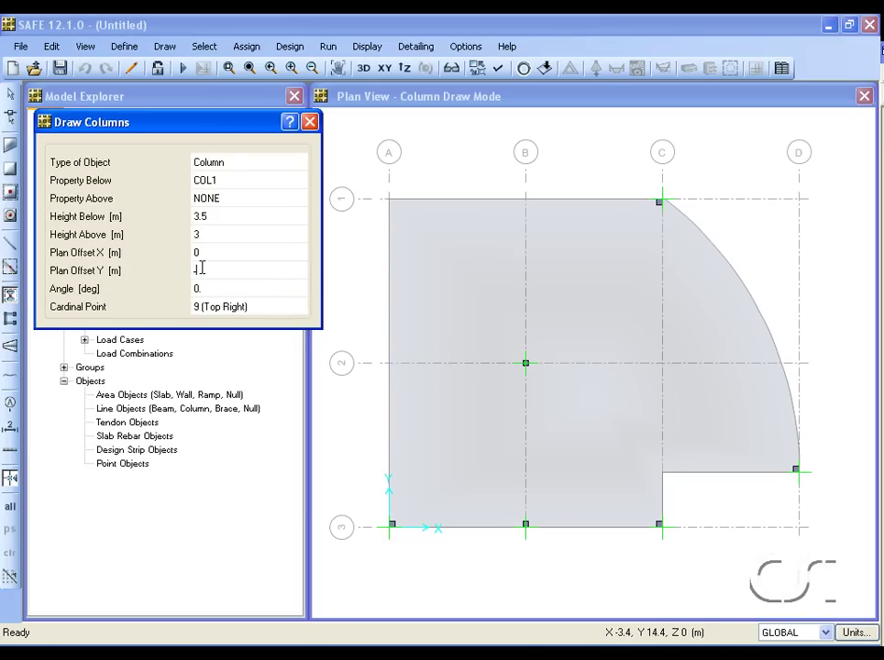
pyautogui.write('1.5')
pyautogui.click(217, 309)
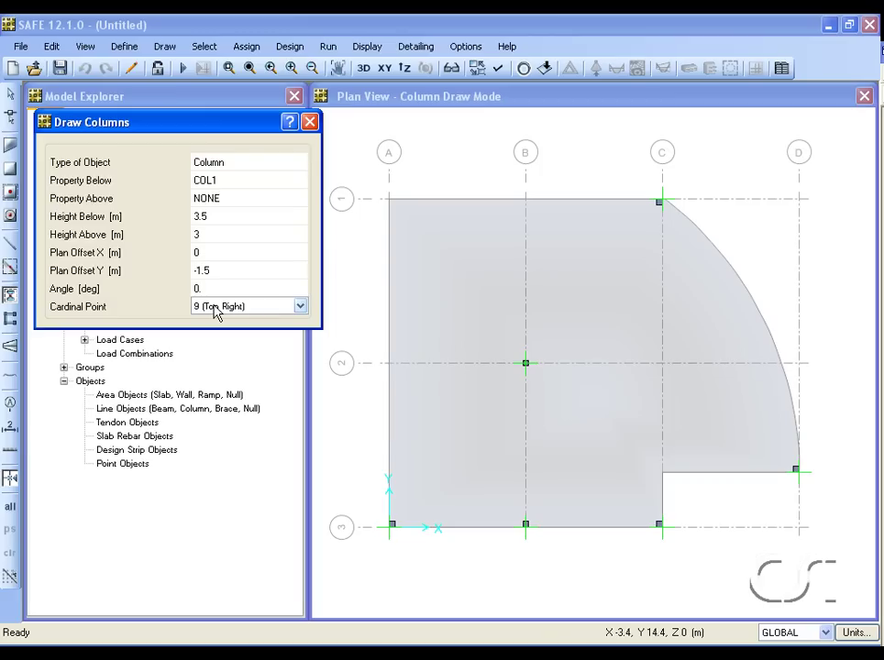
pyautogui.click(300, 312)
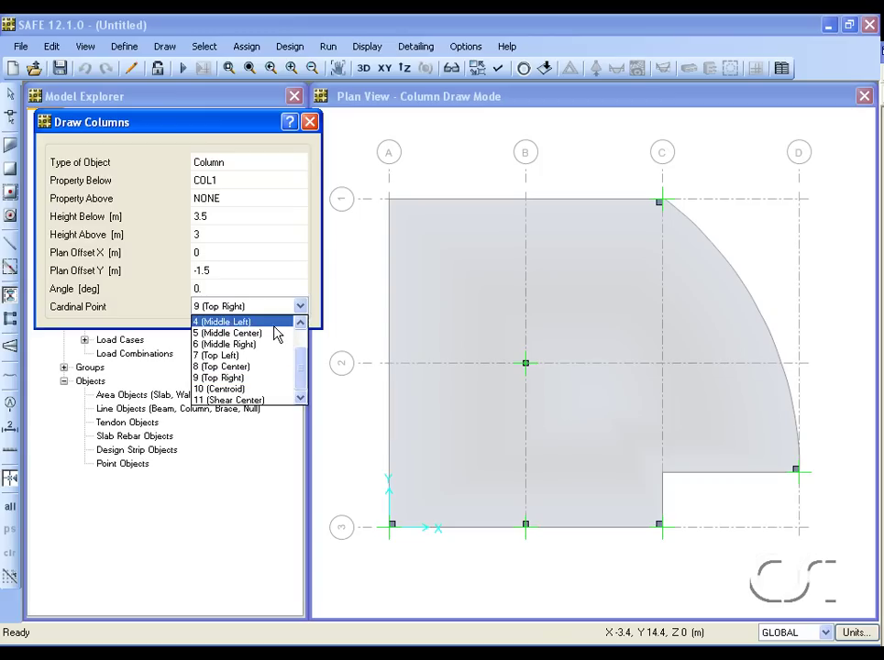
pyautogui.click(275, 324)
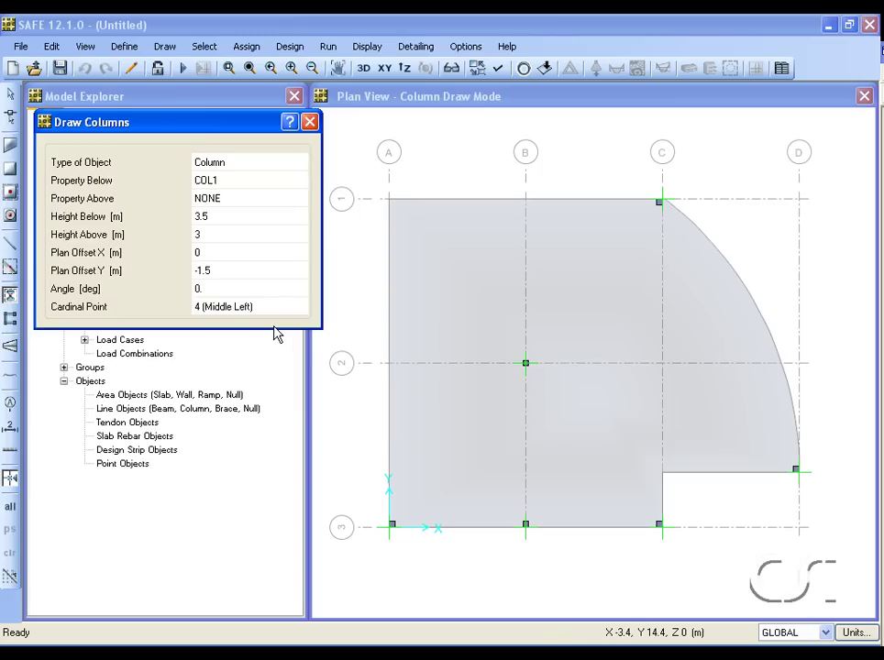
pyautogui.click(389, 367)
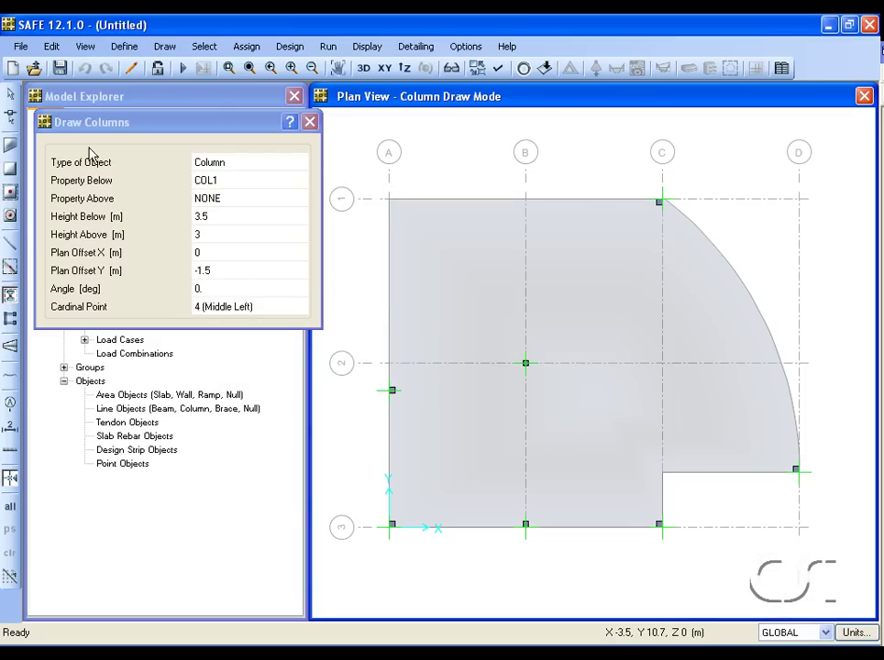
pyautogui.click(12, 96)
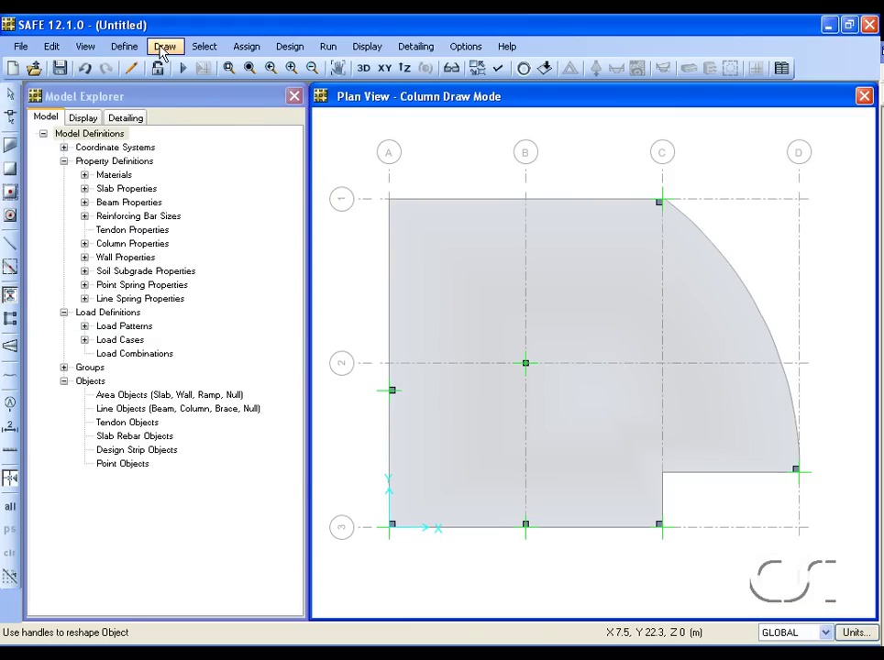
# Check in the snap options whether Intelligent Snaps is enabled.
pyautogui.click(163, 48)
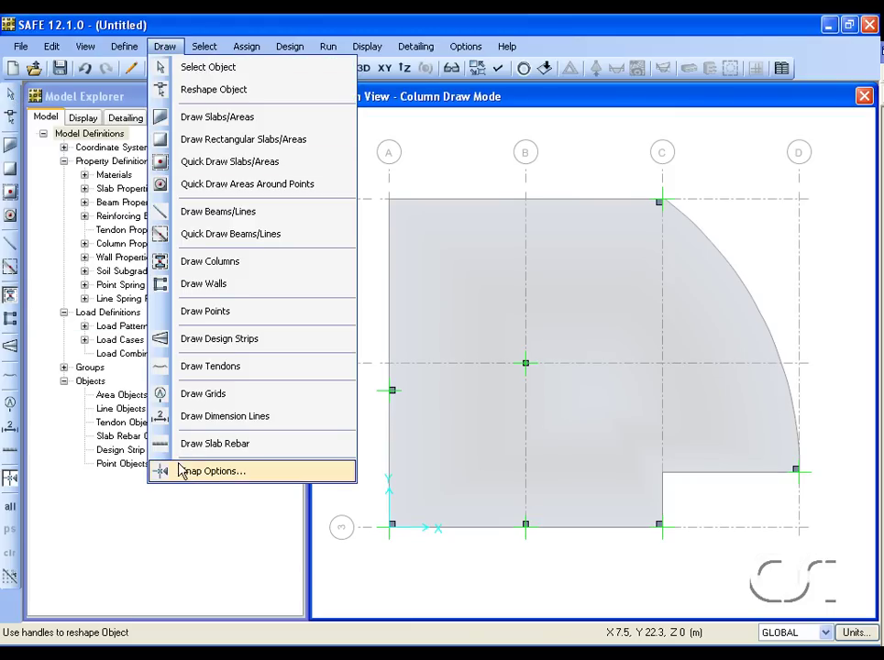
pyautogui.click(254, 472)
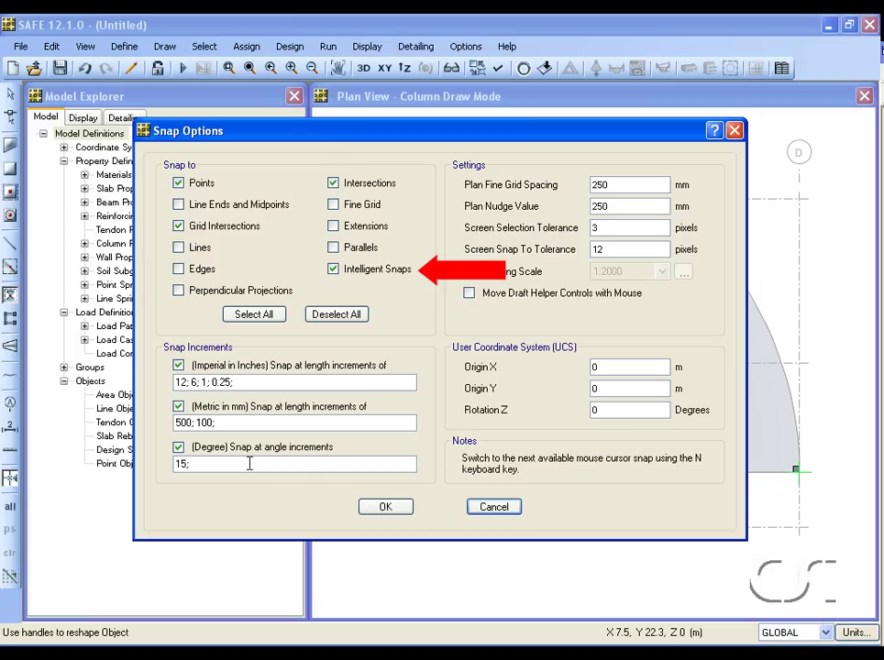
pyautogui.click(386, 509)
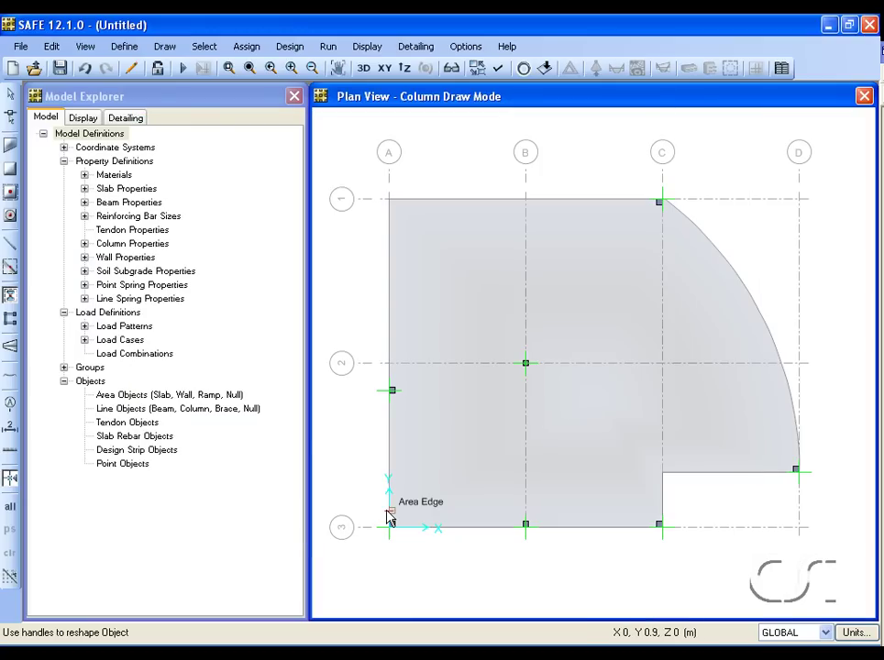
# Hide the grid lines and snap a column at X 15, Y 10.5 m with zero plan offset Y and cardinal point 6 (Middle Right).
pyautogui.click(86, 45)
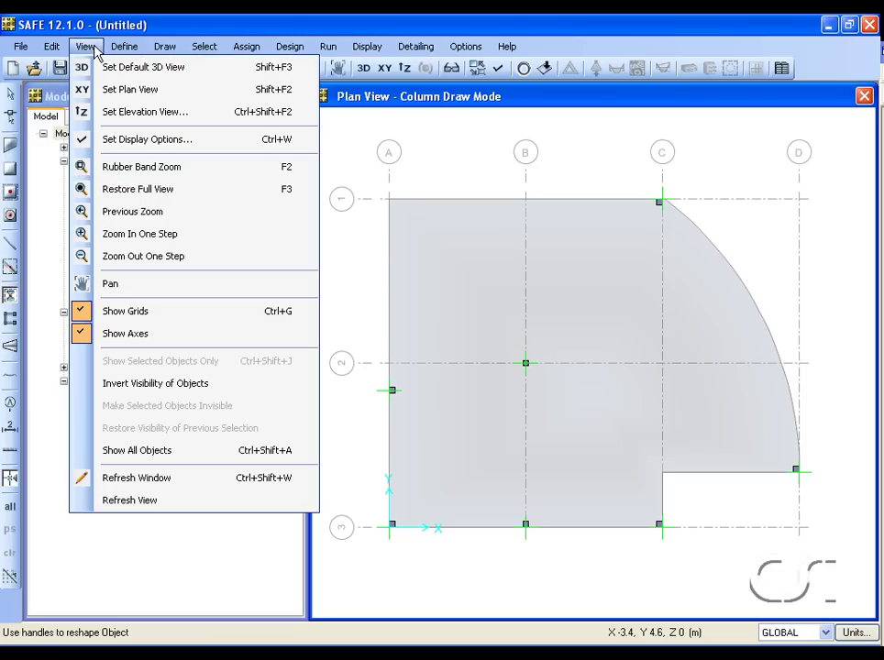
pyautogui.click(90, 311)
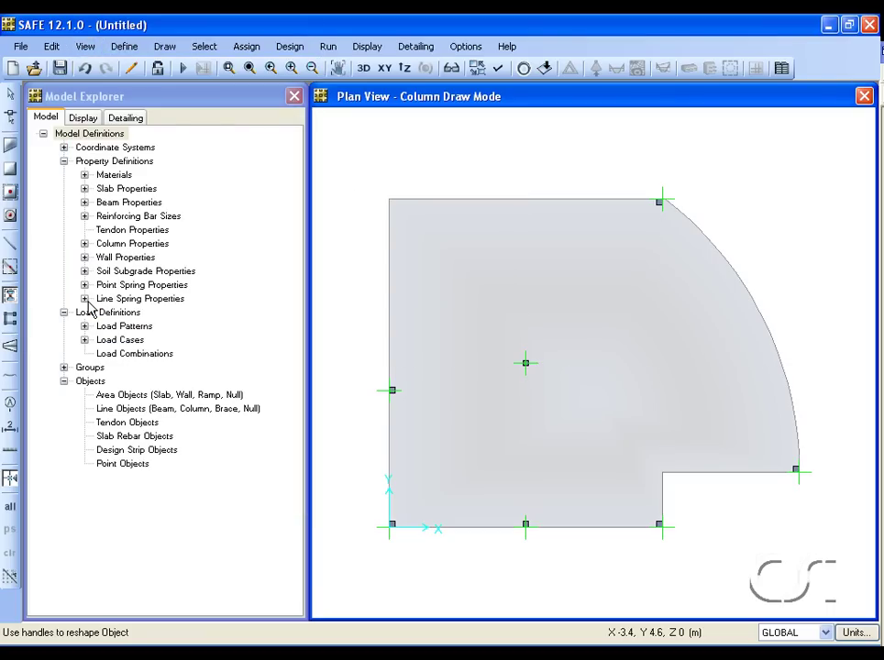
pyautogui.click(11, 295)
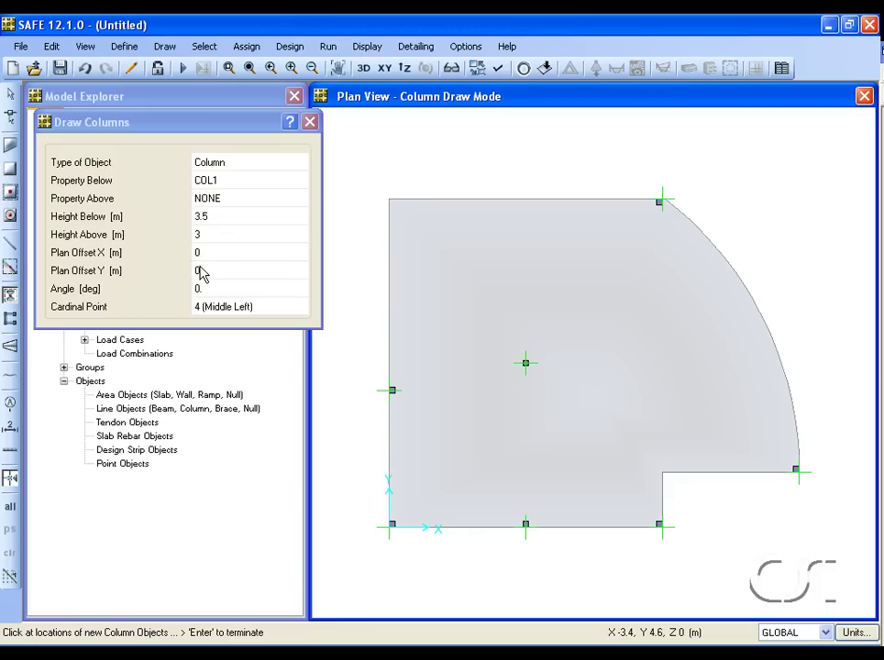
pyautogui.click(237, 310)
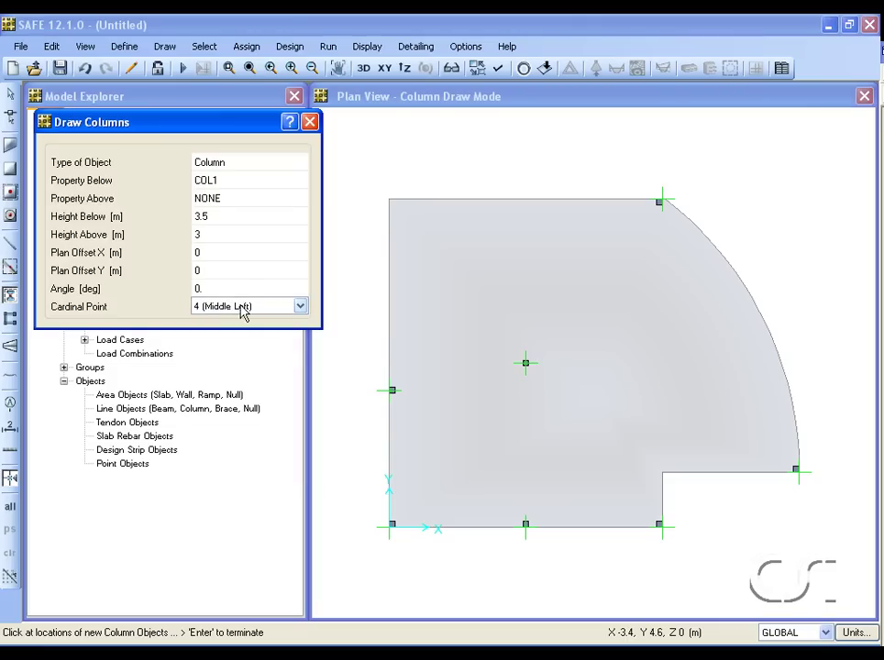
pyautogui.click(298, 307)
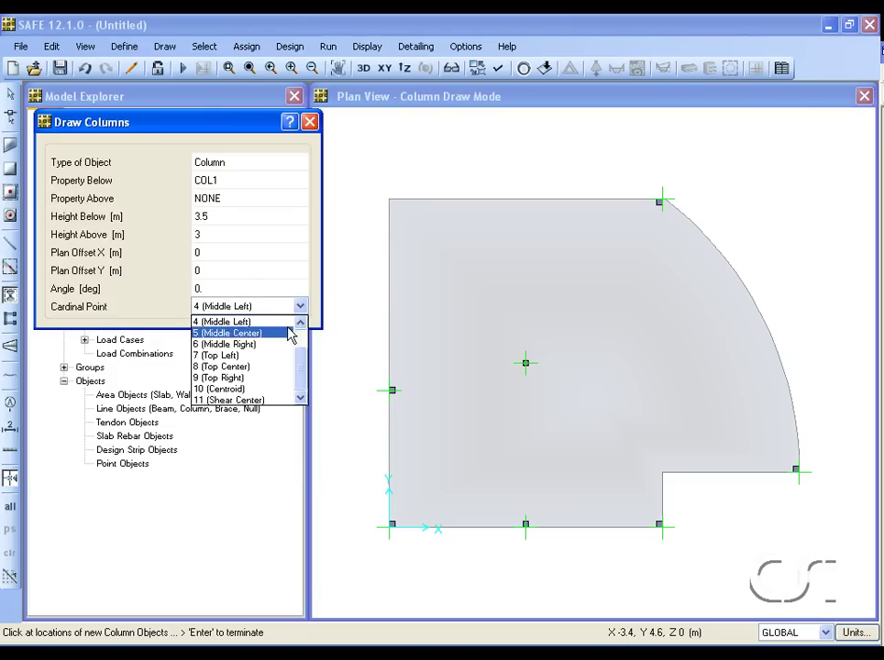
pyautogui.click(236, 344)
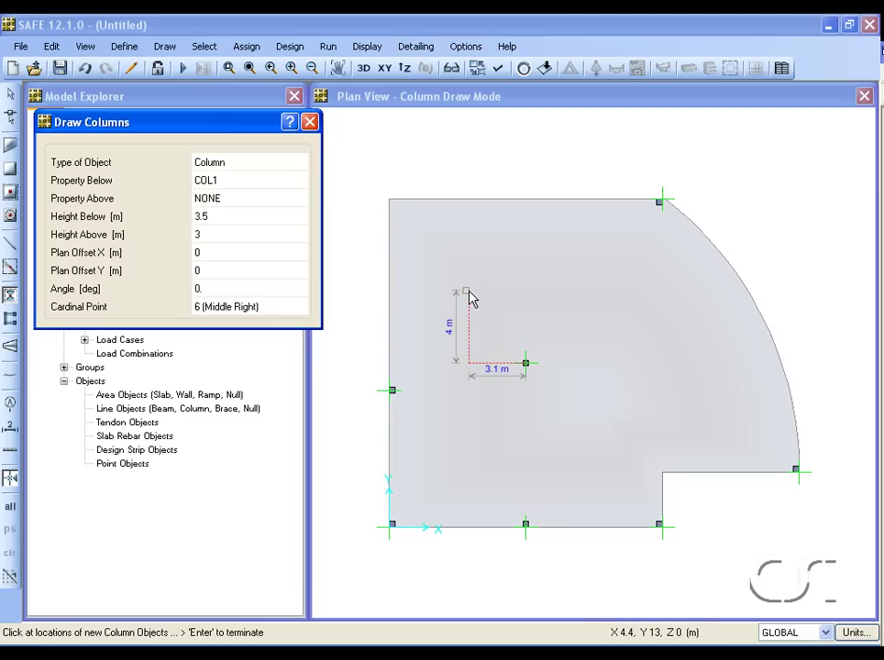
pyautogui.click(525, 363)
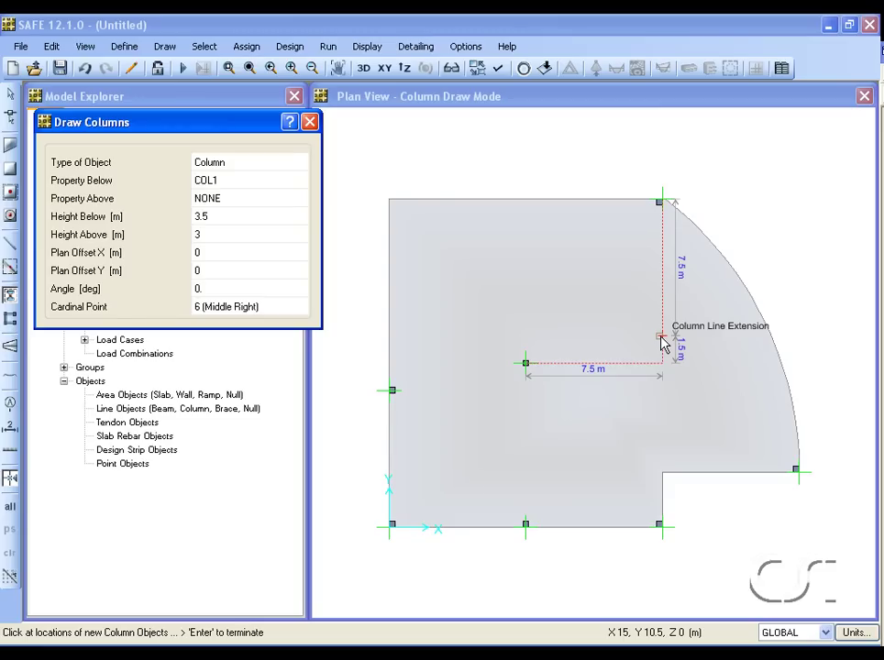
pyautogui.click(663, 342)
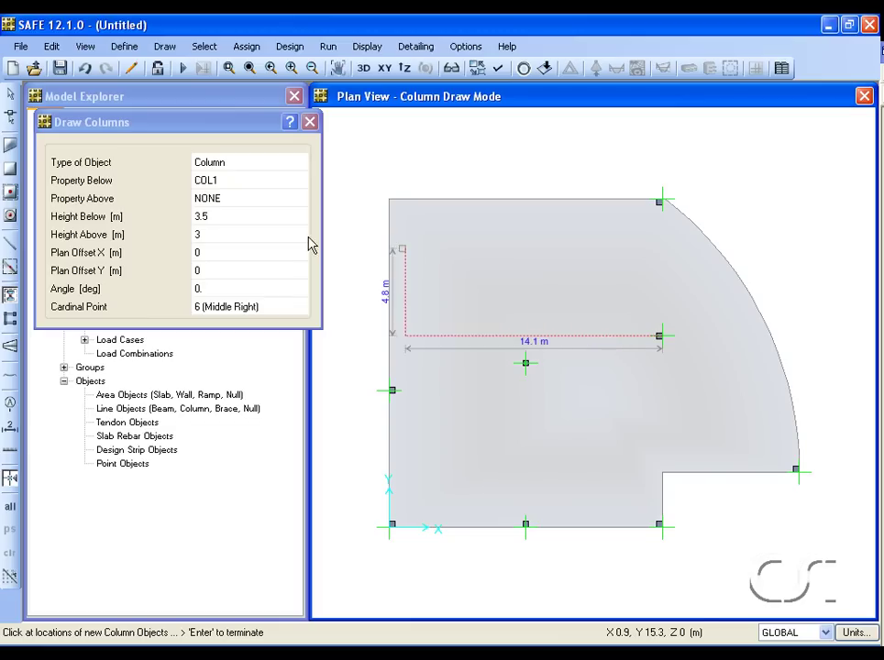
# Finish drawing columns and turn the grid lines back on in the plan view.
pyautogui.click(10, 97)
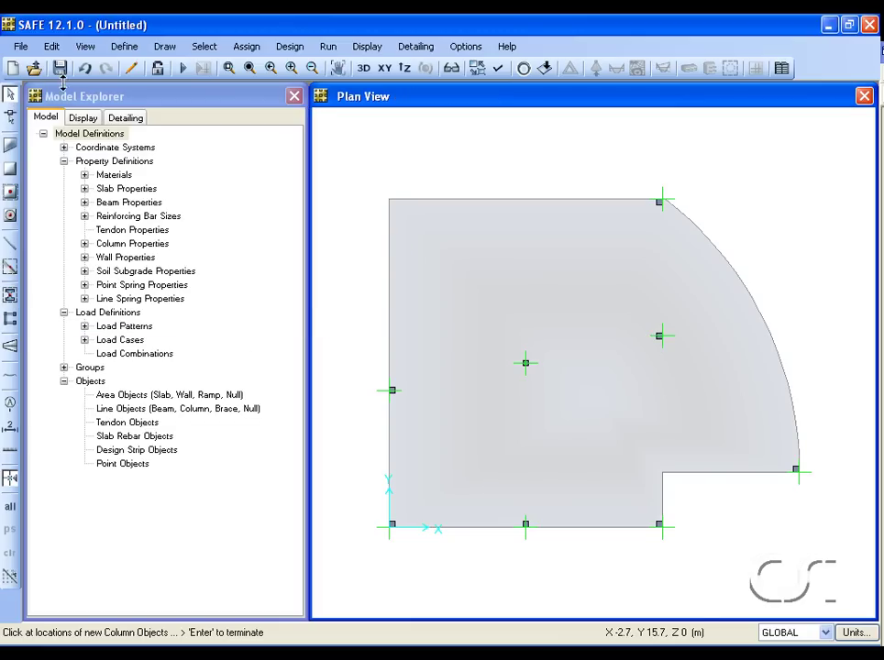
pyautogui.click(84, 46)
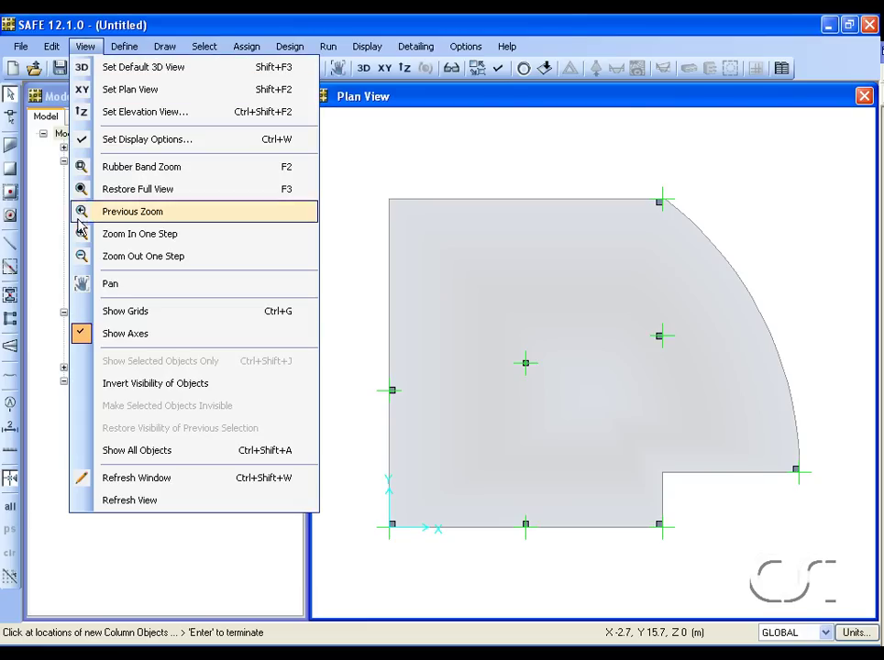
pyautogui.click(154, 316)
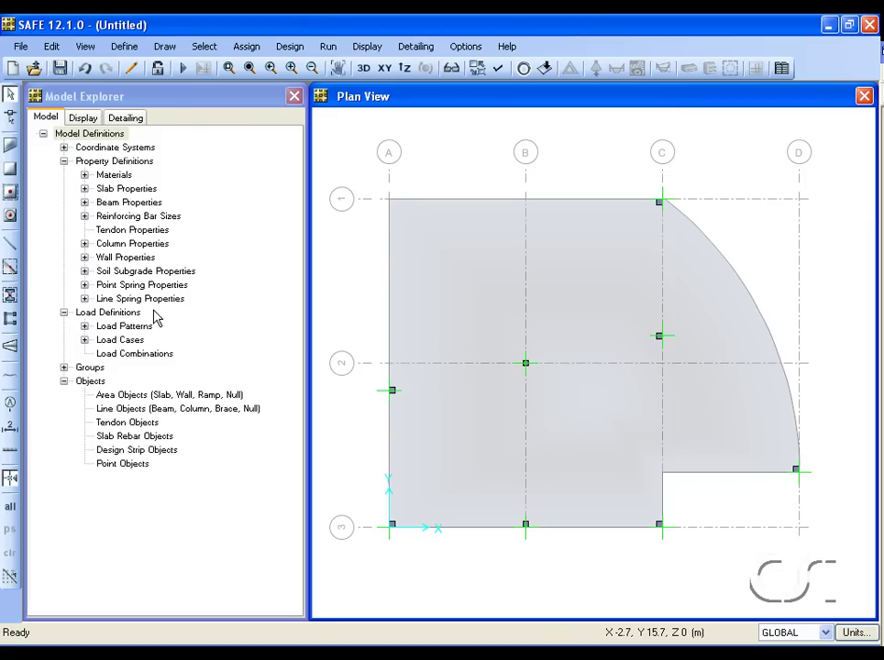
# Place an edge column referenced to grid point B-1 with a plan offset X of 1.5 m and cardinal point 8 (Top Center).
pyautogui.click(10, 296)
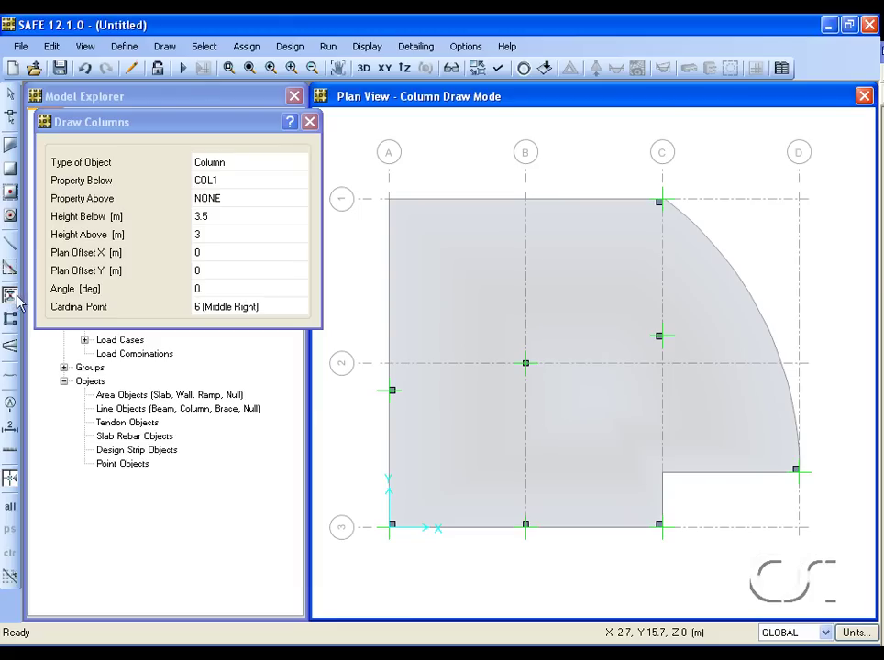
pyautogui.click(205, 255)
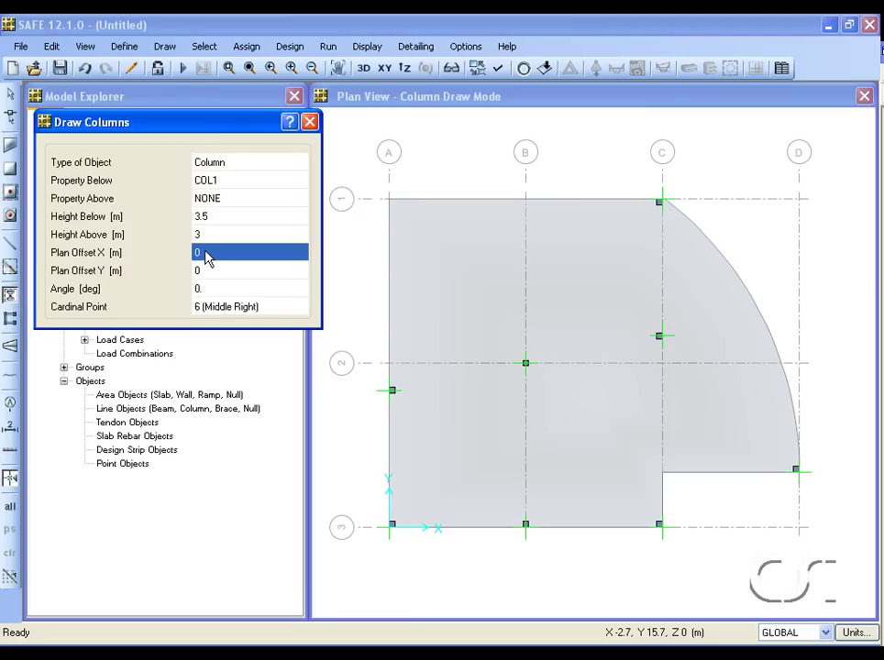
pyautogui.write('1.5')
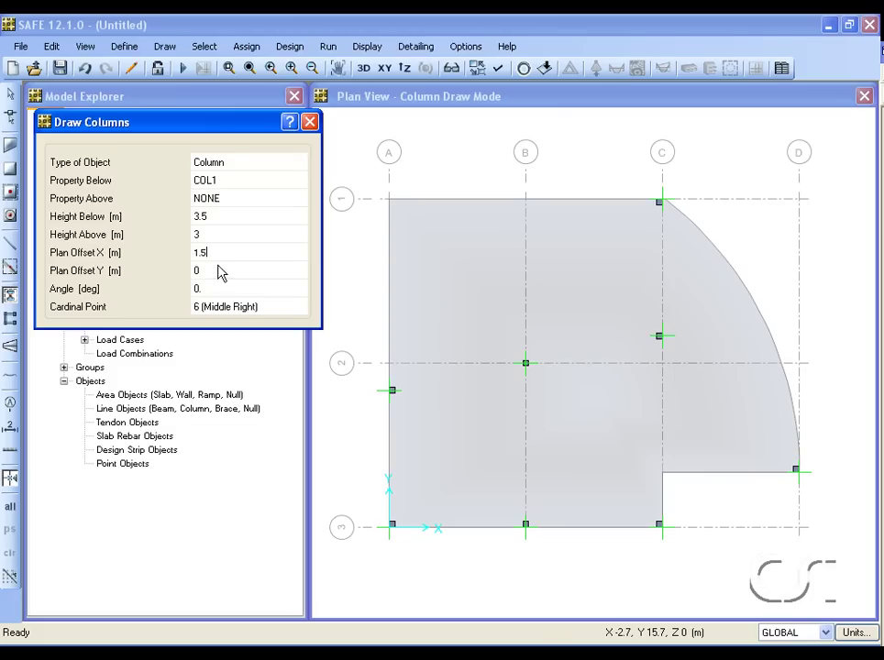
pyautogui.click(234, 312)
pyautogui.click(300, 308)
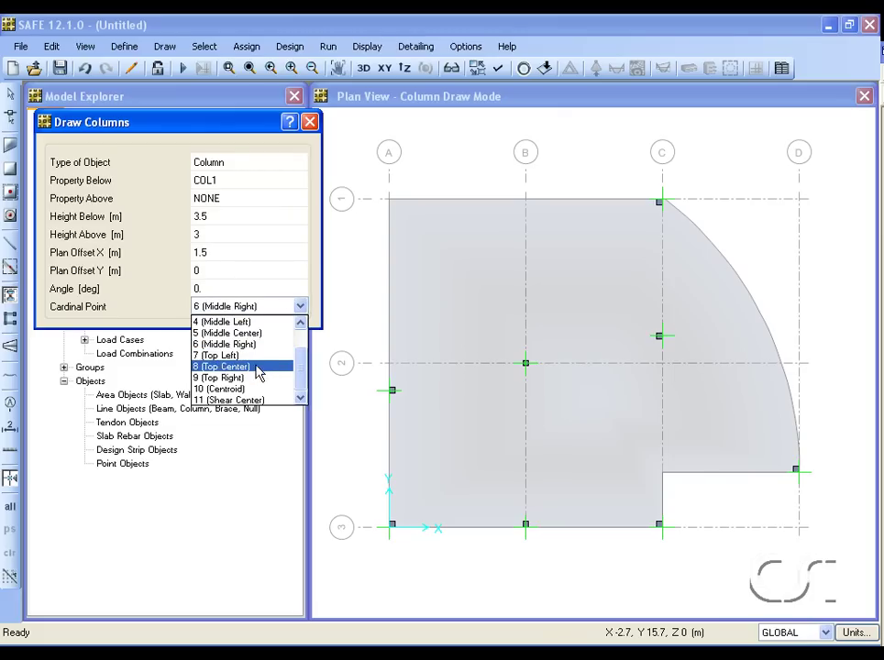
pyautogui.click(220, 367)
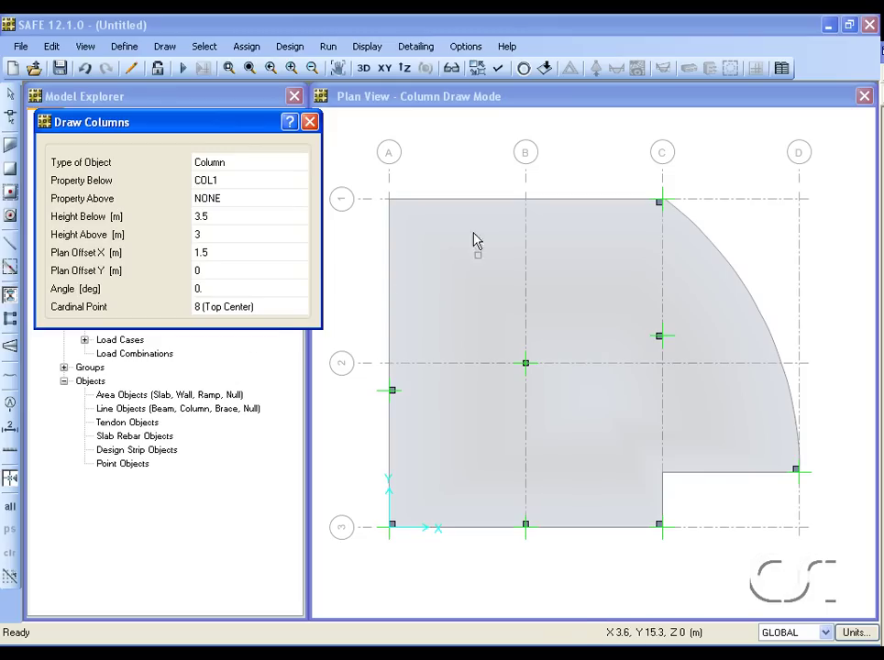
pyautogui.click(525, 200)
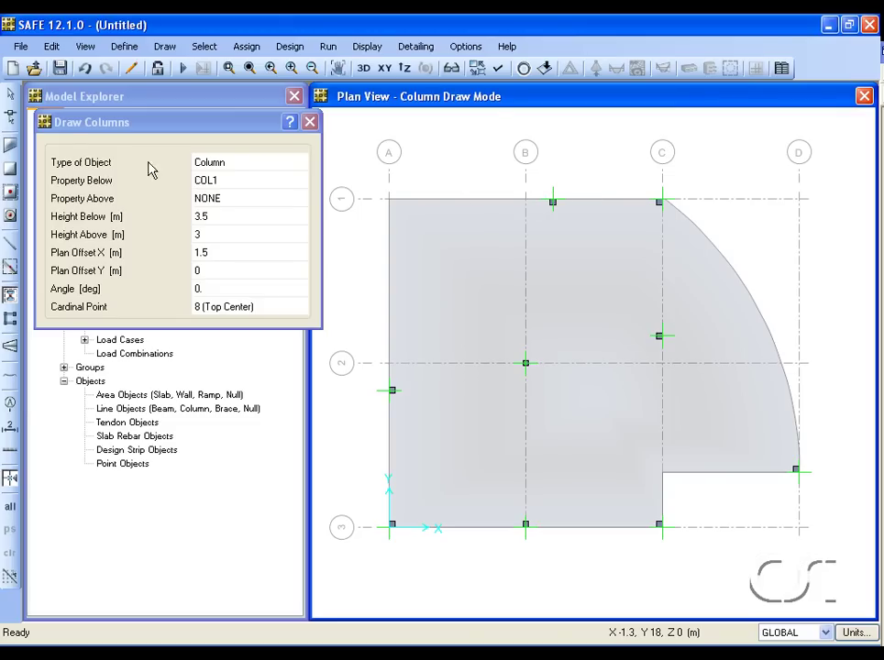
pyautogui.click(9, 98)
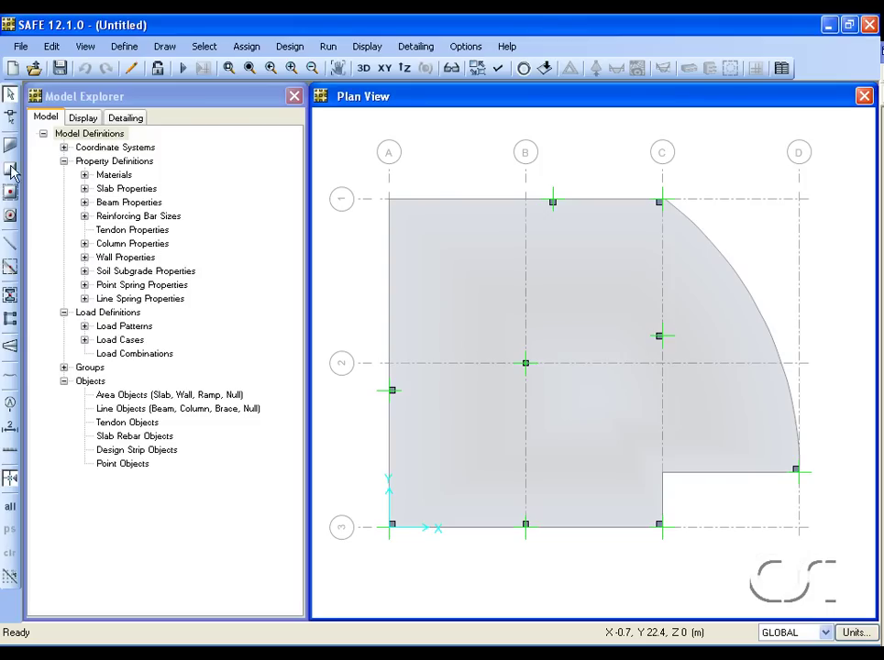
# Draw a straight reference line with property NONE from the column at X 15, Y 10.5 m horizontally to grid line D.
pyautogui.click(10, 246)
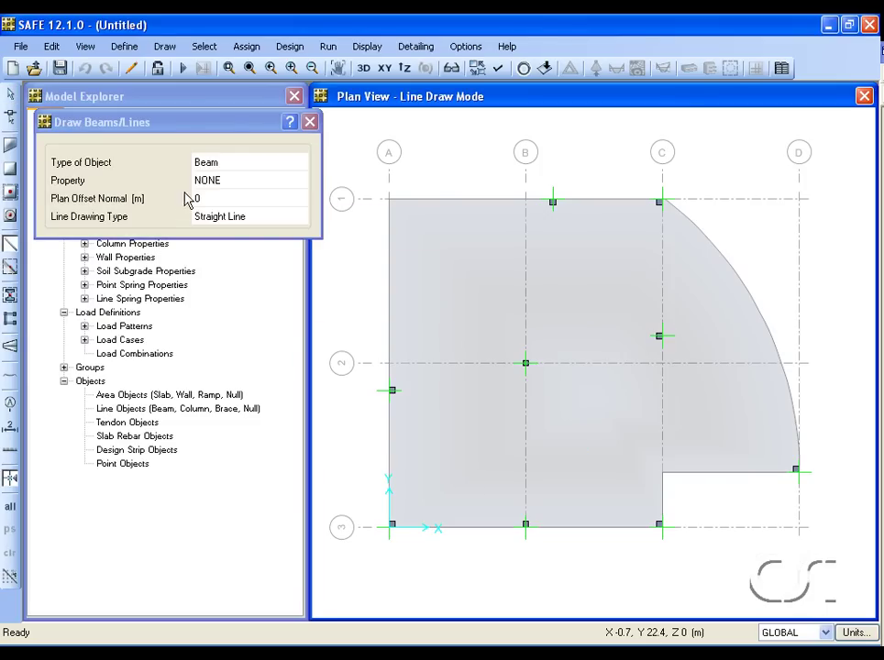
pyautogui.click(662, 337)
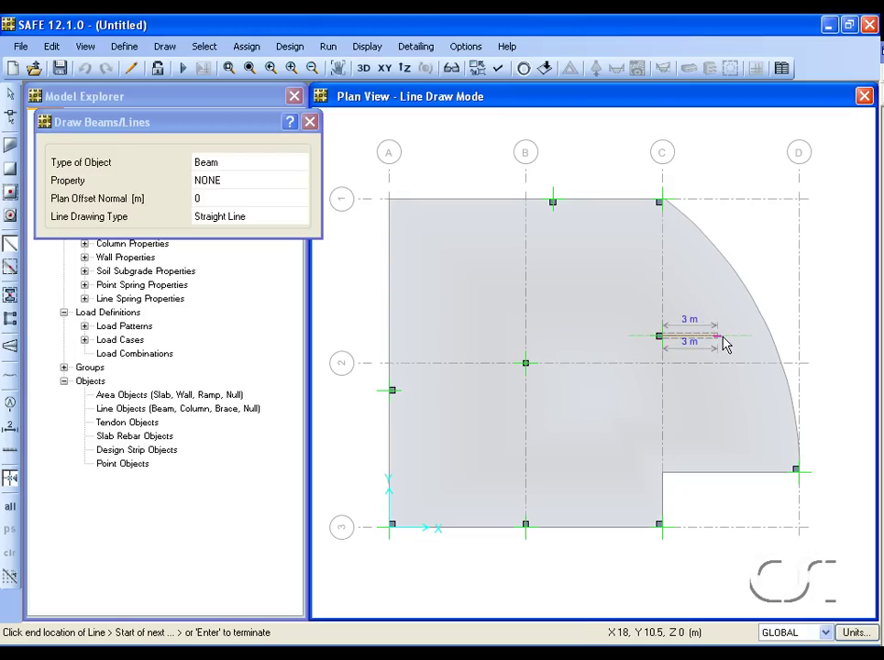
pyautogui.click(796, 341)
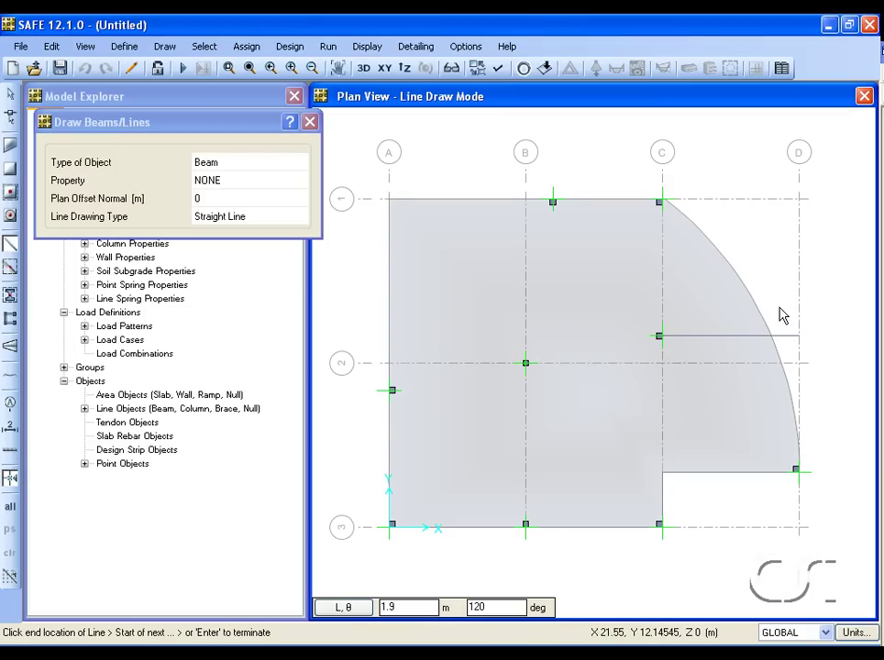
pyautogui.click(11, 97)
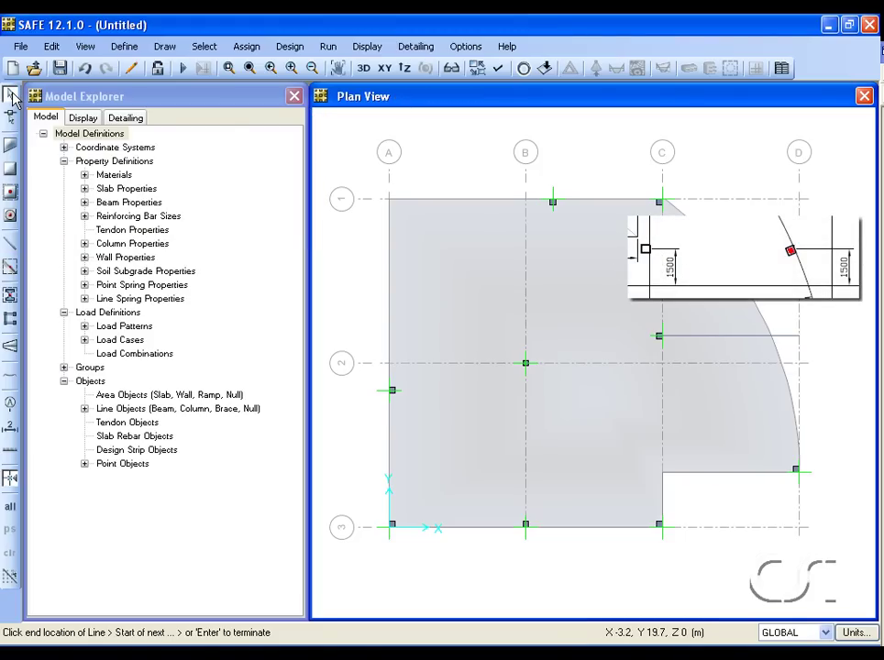
# Place a column where the reference line meets the curved slab edge, with angle 23 degrees and cardinal point 6 (Middle Right).
pyautogui.click(10, 296)
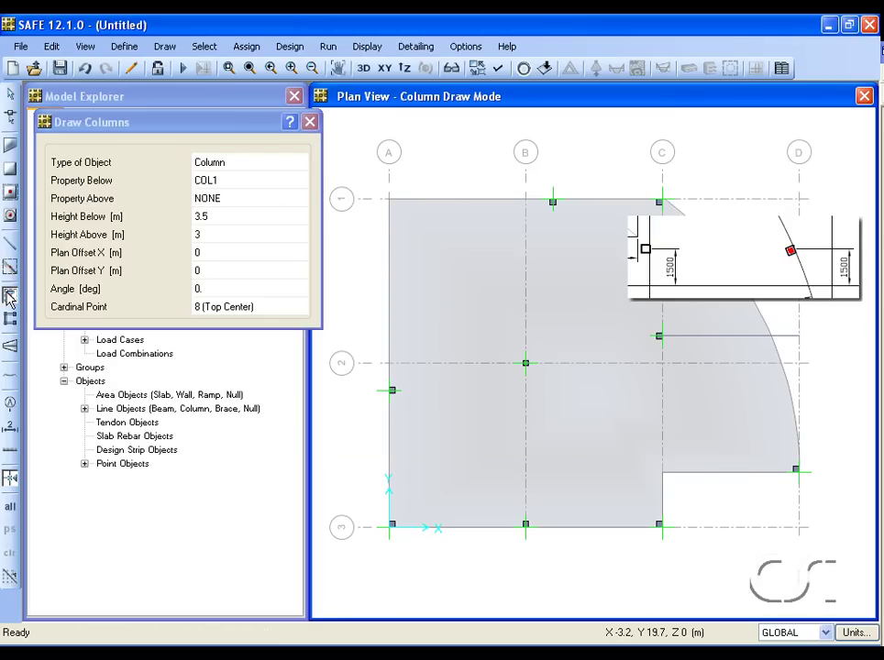
pyautogui.click(222, 291)
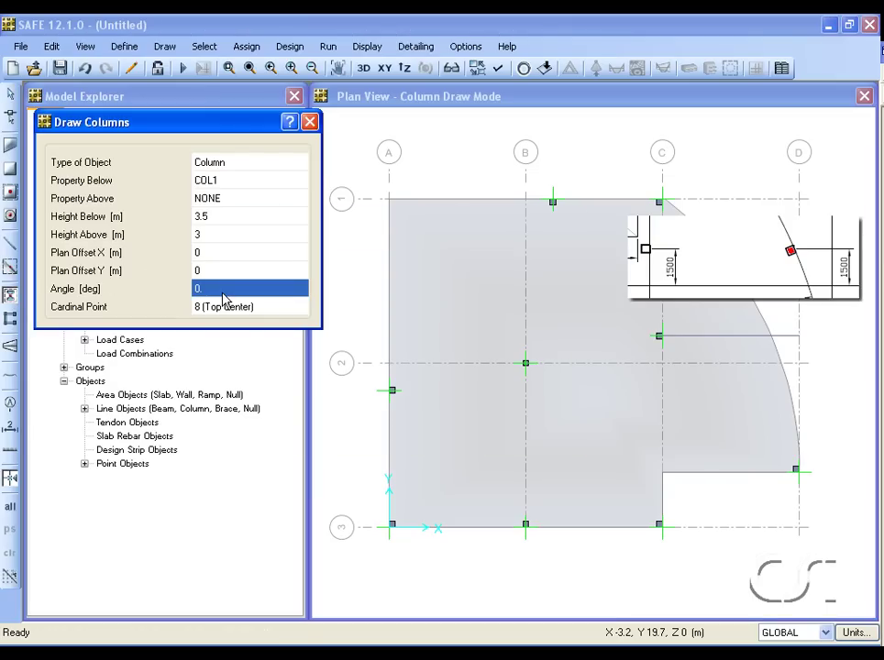
pyautogui.write('23')
pyautogui.click(228, 310)
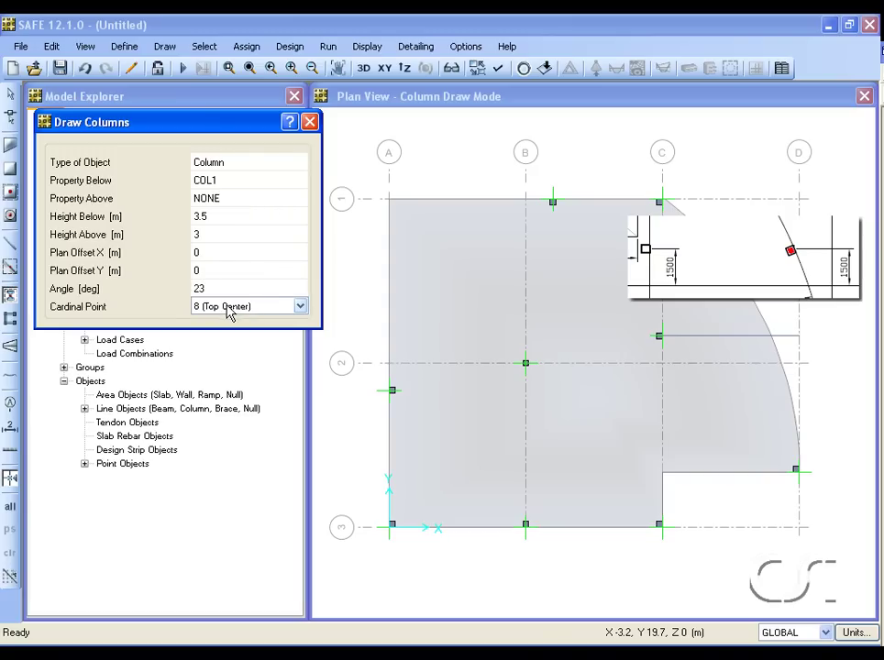
pyautogui.click(300, 308)
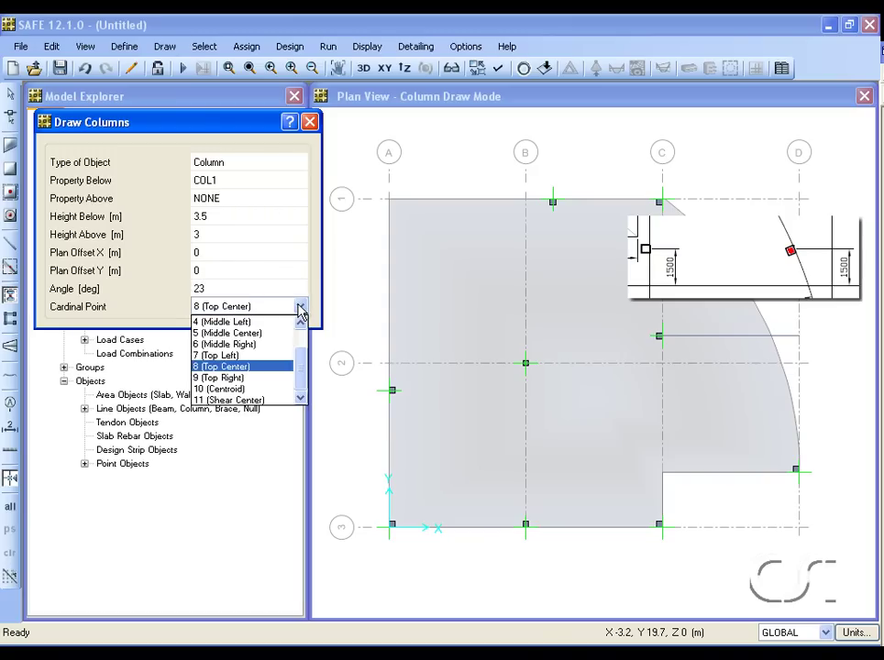
pyautogui.click(258, 345)
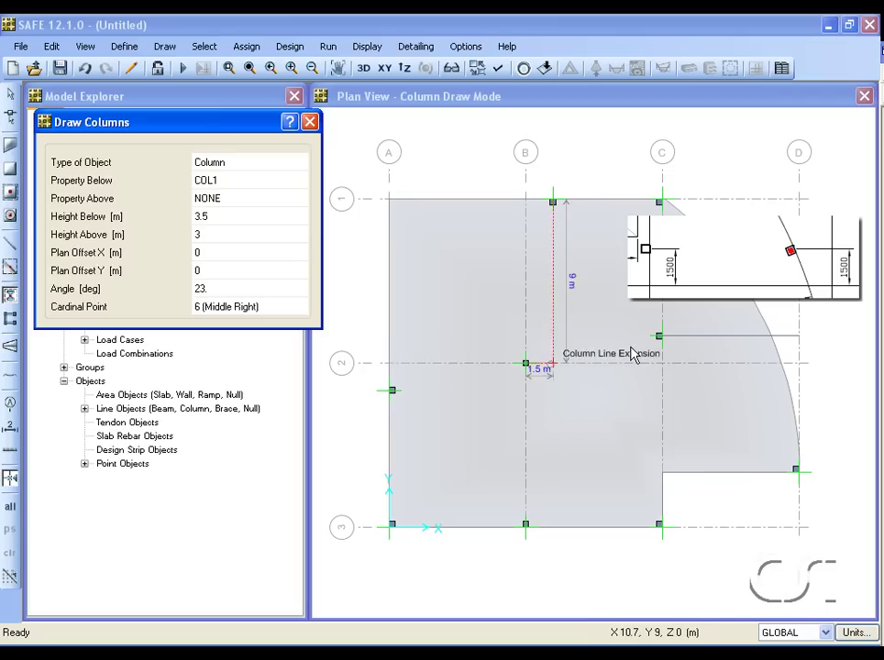
pyautogui.click(768, 339)
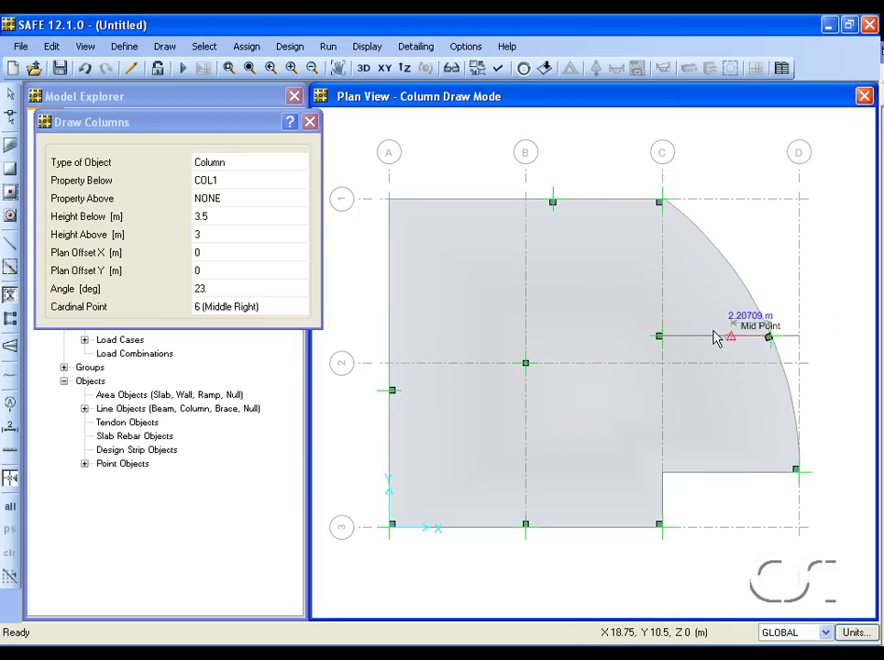
pyautogui.click(11, 96)
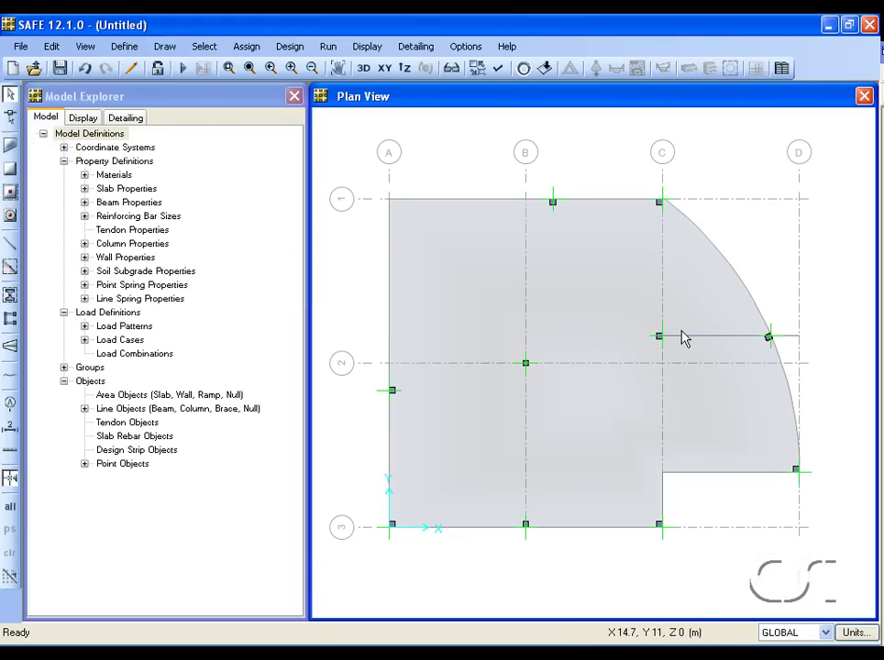
# Delete the horizontal reference line between grid lines C and D.
pyautogui.moveTo(710, 326); pyautogui.dragTo(698, 348)
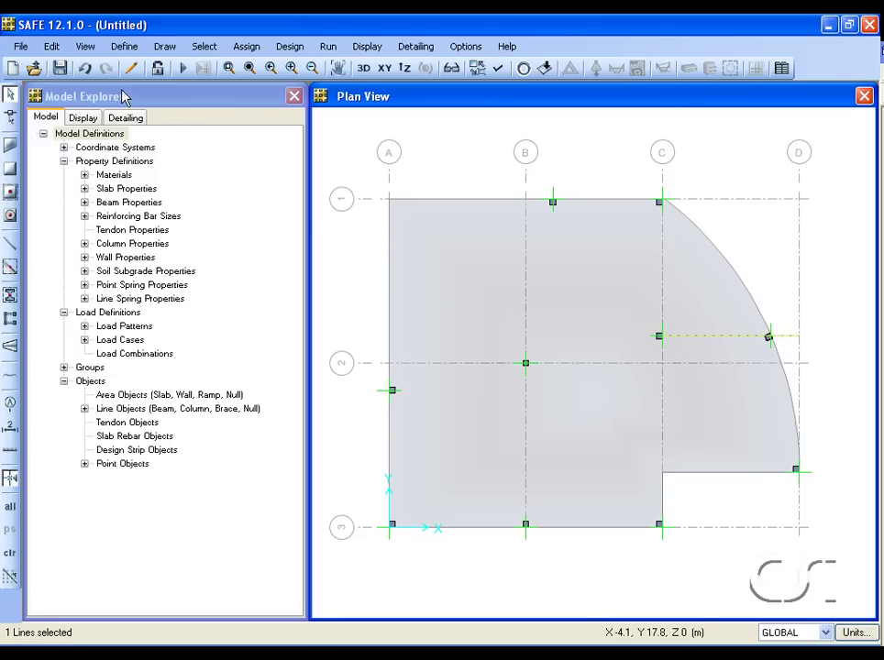
pyautogui.click(51, 46)
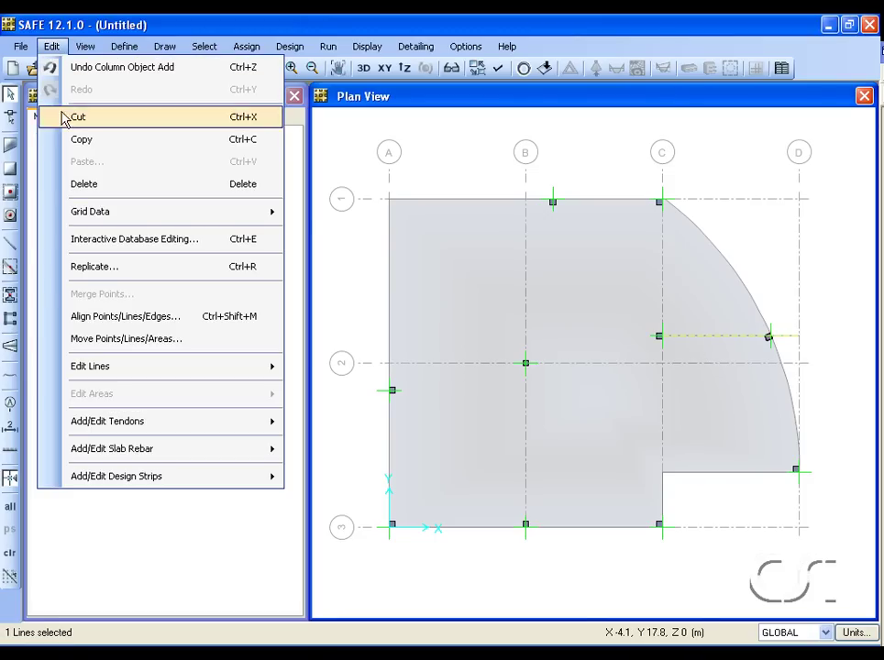
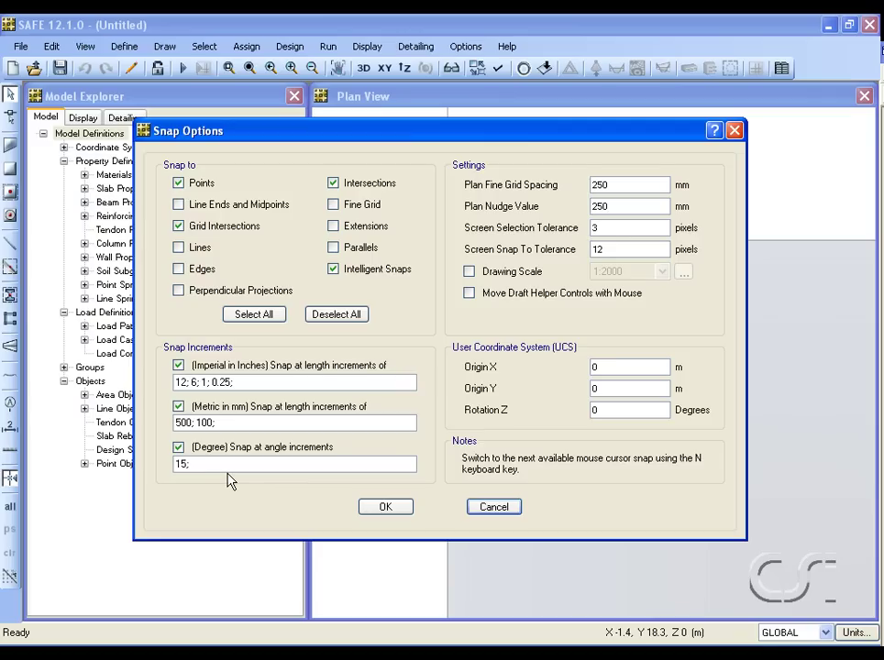
# Enable snapping to the fine grid and set the plan fine grid spacing to 100 mm.
pyautogui.click(333, 207)
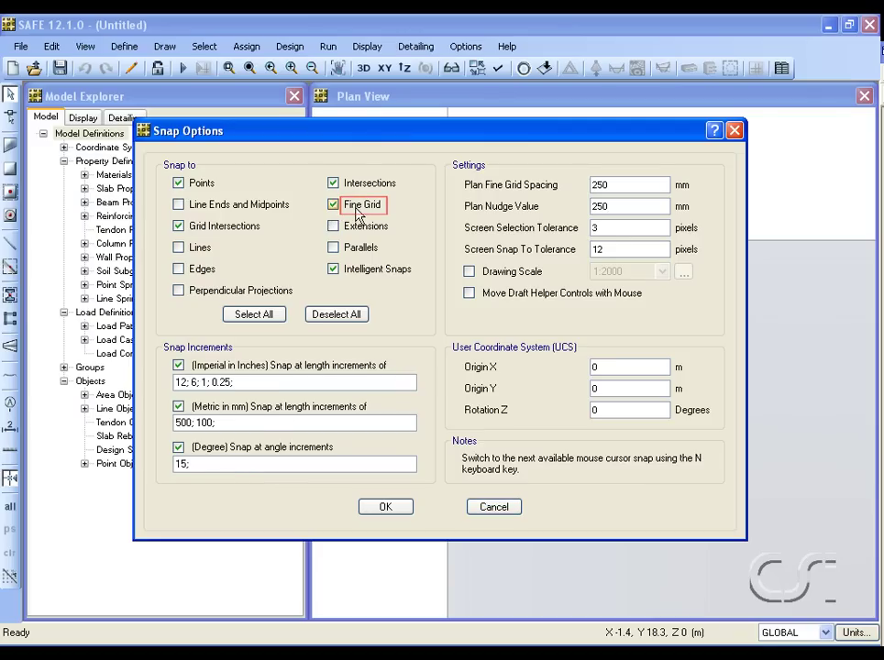
pyautogui.doubleClick(599, 184)
pyautogui.write('100')
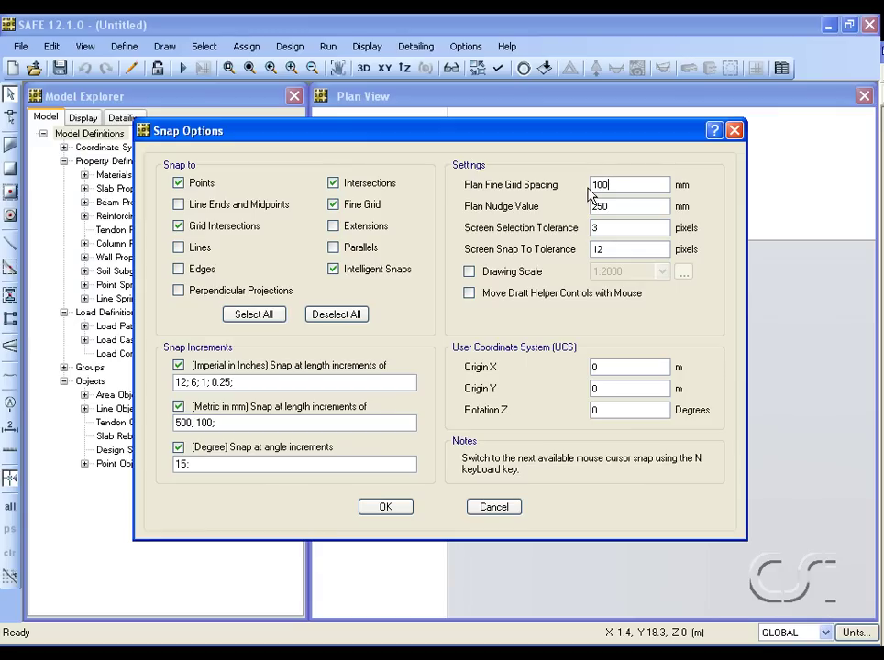
pyautogui.click(401, 509)
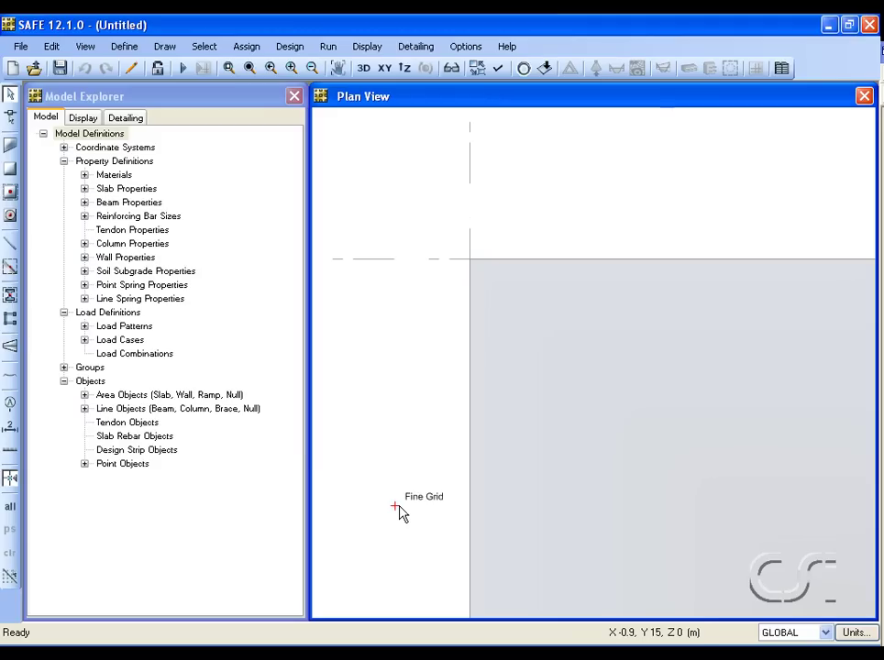
# Draw a straight WALL1 wall along grid 1 from X 0.1 to 3 m, with wall height below 3.5 m and plan offset normal -0.1 m.
pyautogui.click(11, 319)
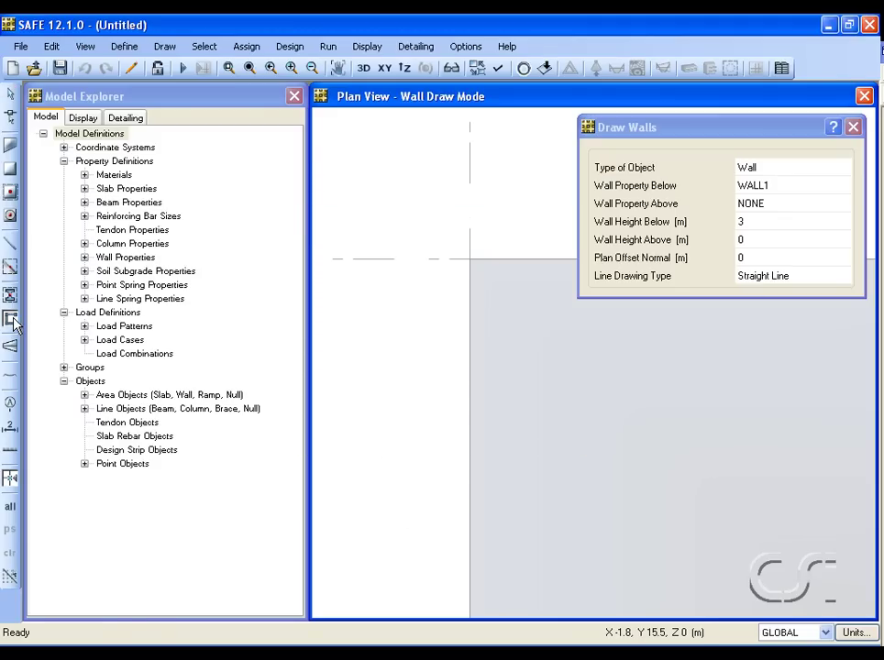
pyautogui.moveTo(647, 133)
pyautogui.mouseDown()
pyautogui.moveTo(279, 163)
pyautogui.moveTo(160, 139)
pyautogui.mouseUp()
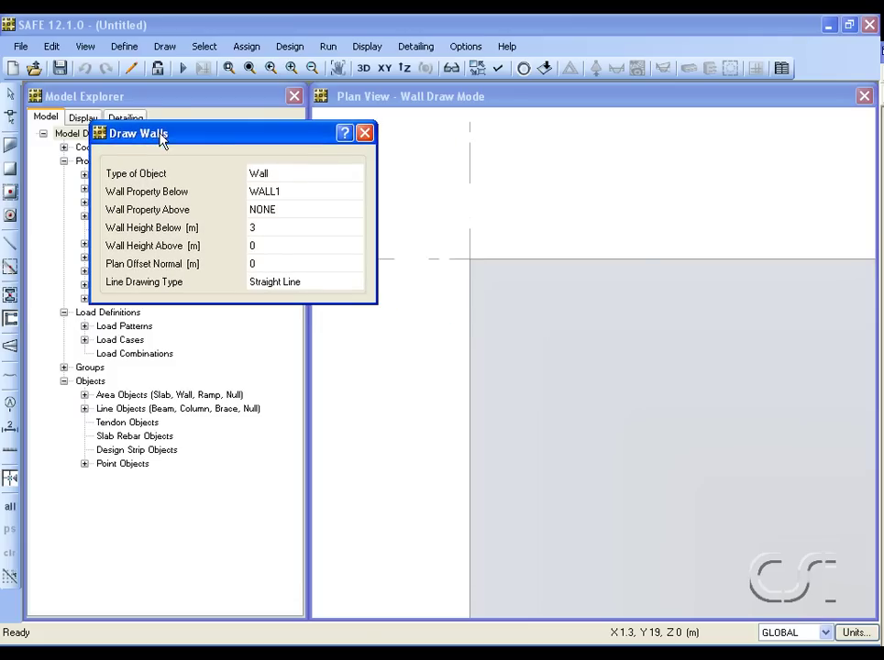
pyautogui.click(265, 231)
pyautogui.click(266, 231)
pyautogui.write('.5')
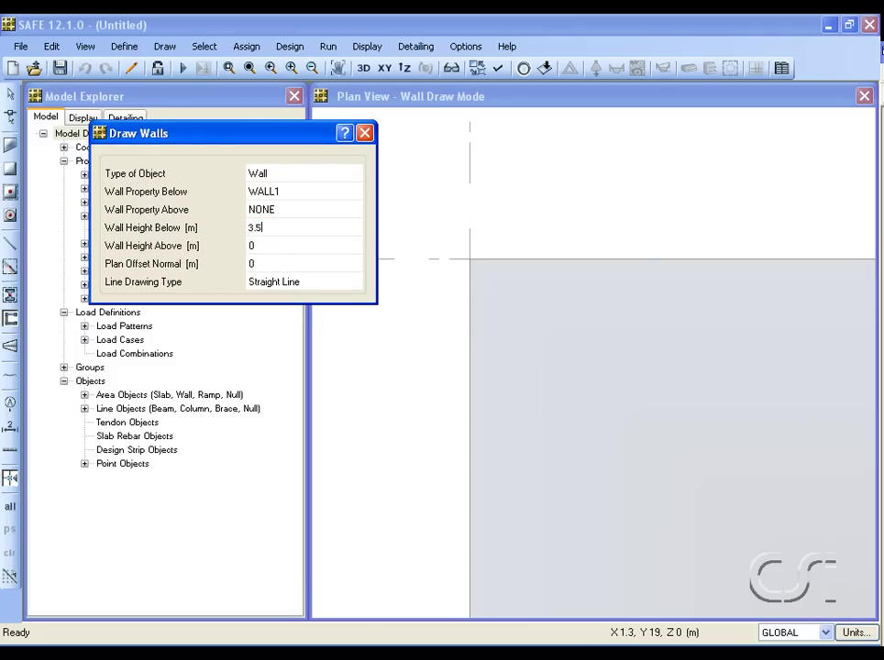
pyautogui.click(258, 264)
pyautogui.write('-1')
pyautogui.click(271, 284)
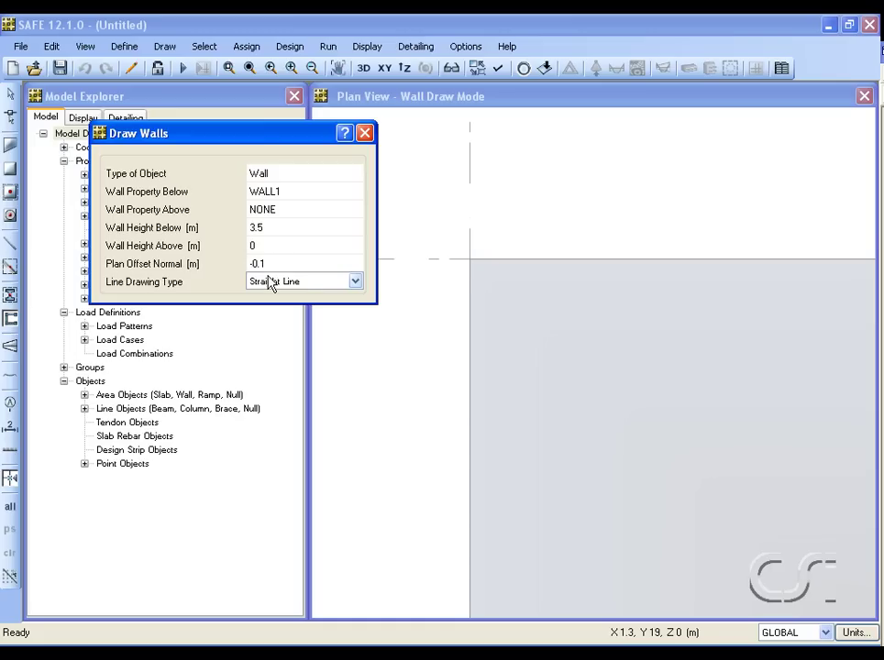
pyautogui.click(478, 260)
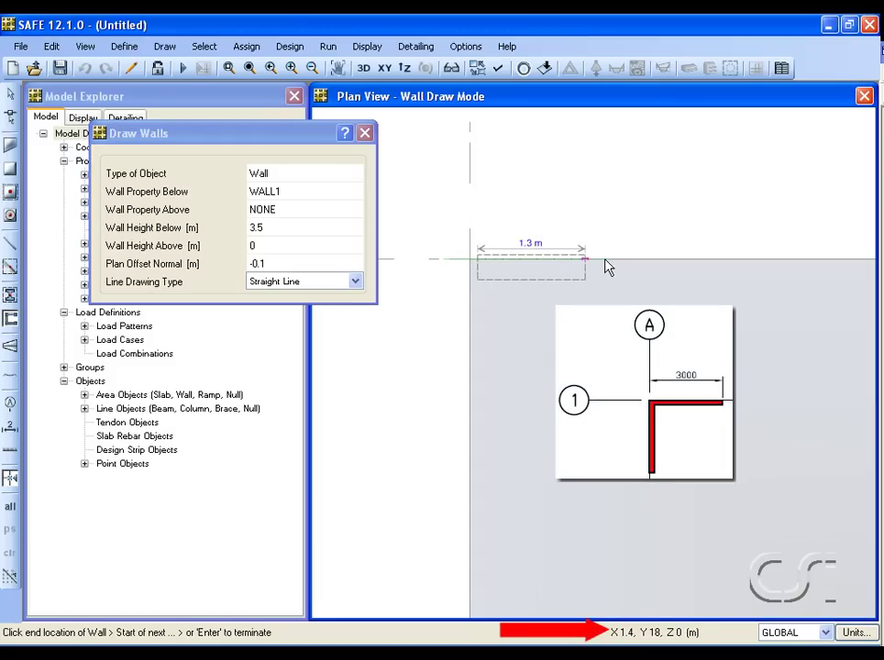
pyautogui.click(717, 262)
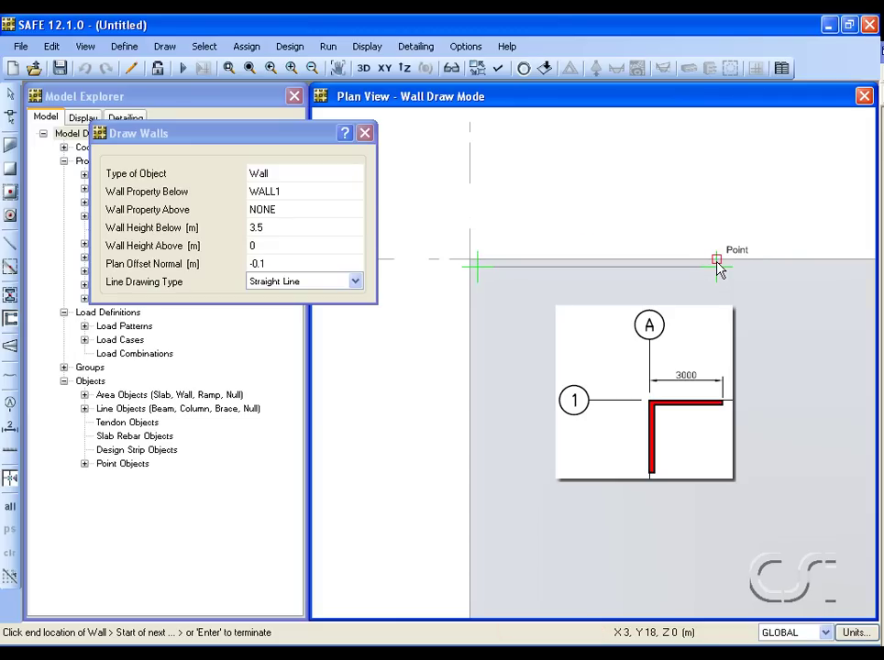
pyautogui.press('Return')
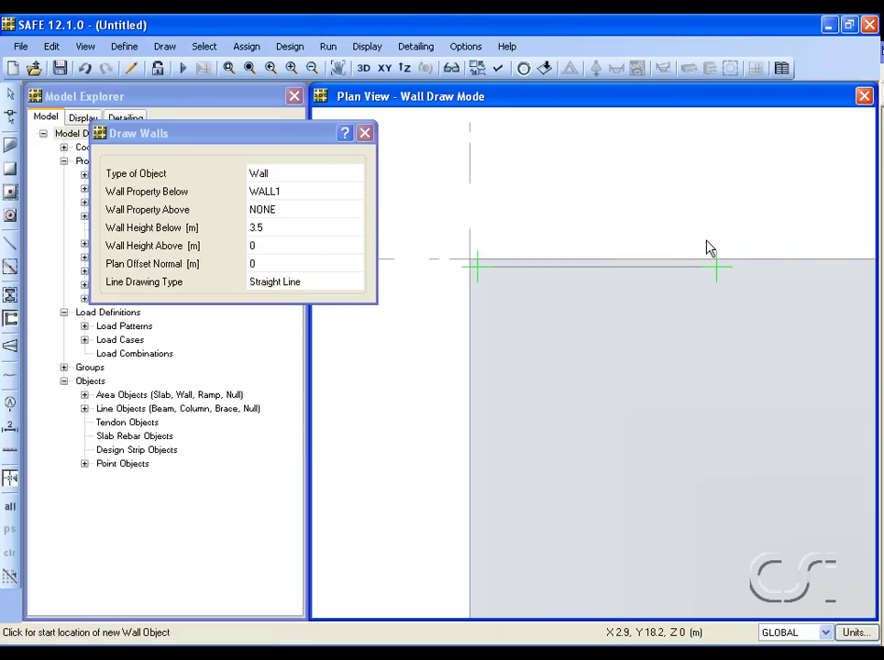
# Draw a straight WALL1 wall along grid A from Y 17.9 m, as long as the grid 1 wall, with plan offset normal 100 mm.
pyautogui.click(287, 264)
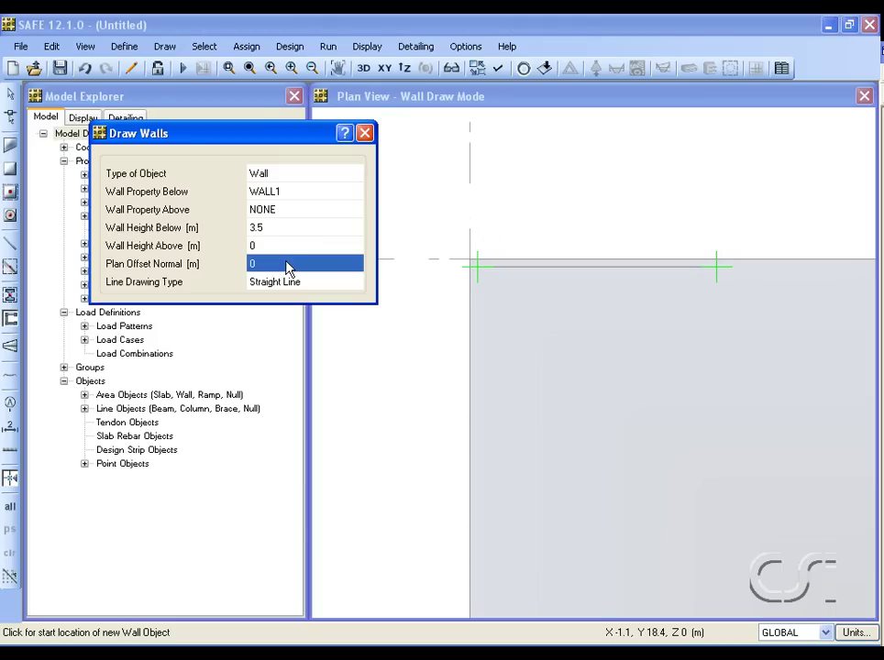
pyautogui.write('100mm')
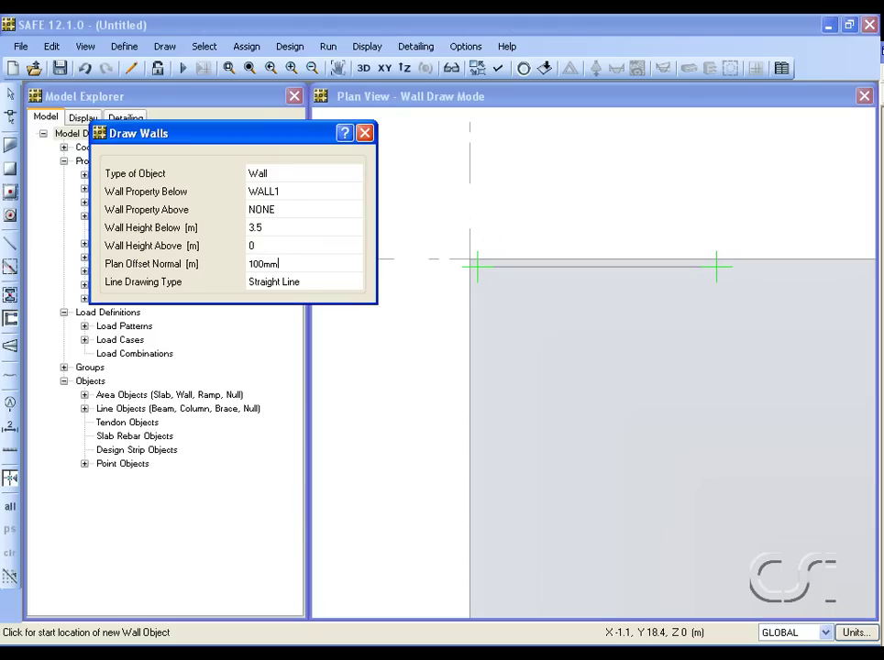
pyautogui.click(275, 288)
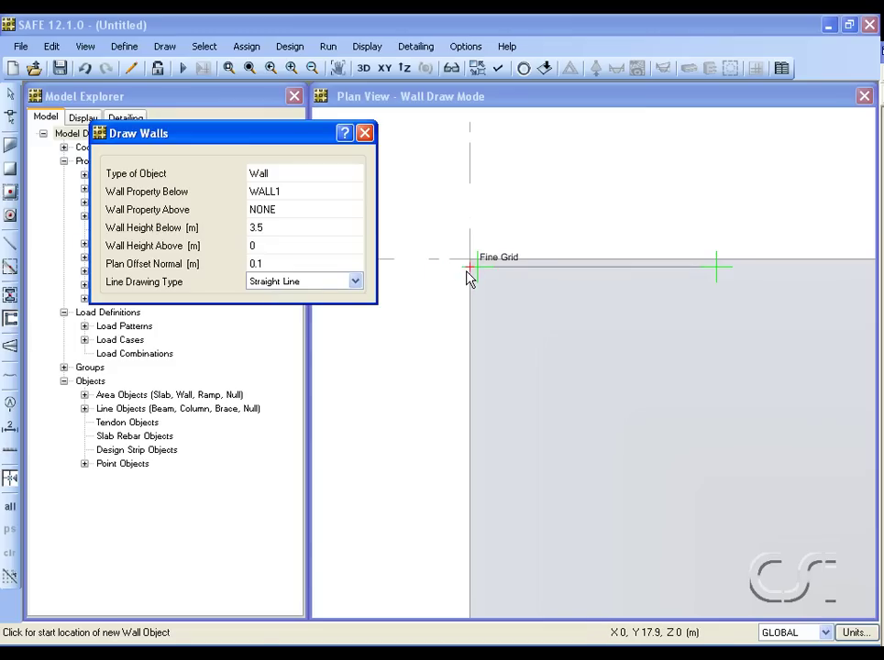
pyautogui.click(468, 275)
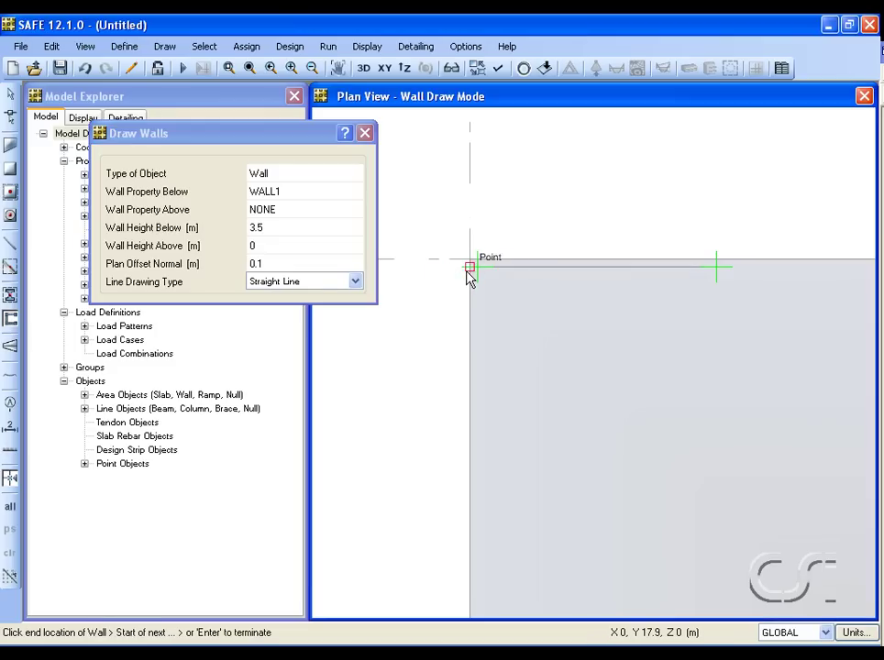
pyautogui.click(471, 505)
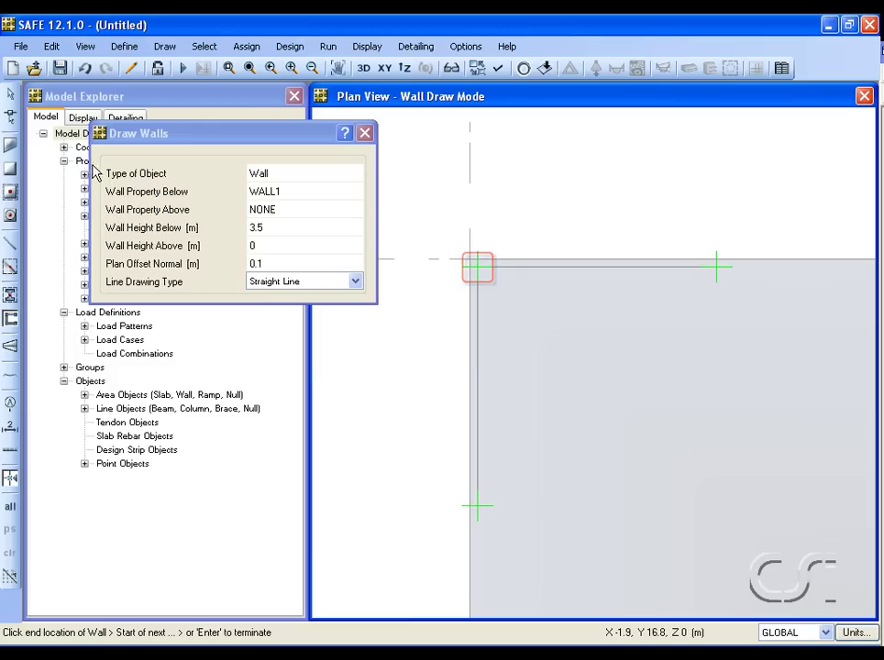
pyautogui.click(11, 95)
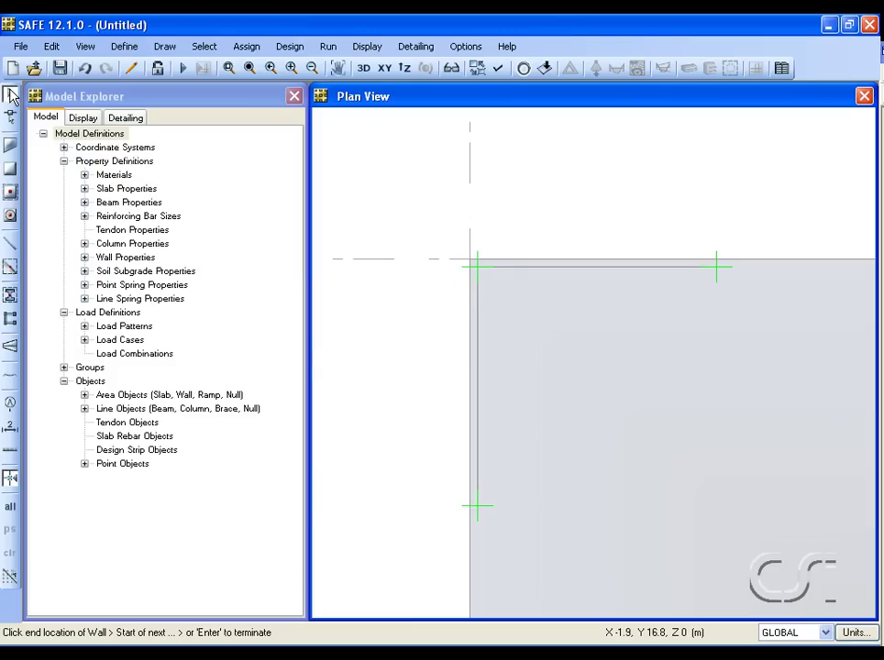
# Draw a WALL1 wall along the horizontal slab edge between grids C and D, from X 15.1 to 17.9 m, with plan offset normal 100 mm.
pyautogui.click(250, 69)
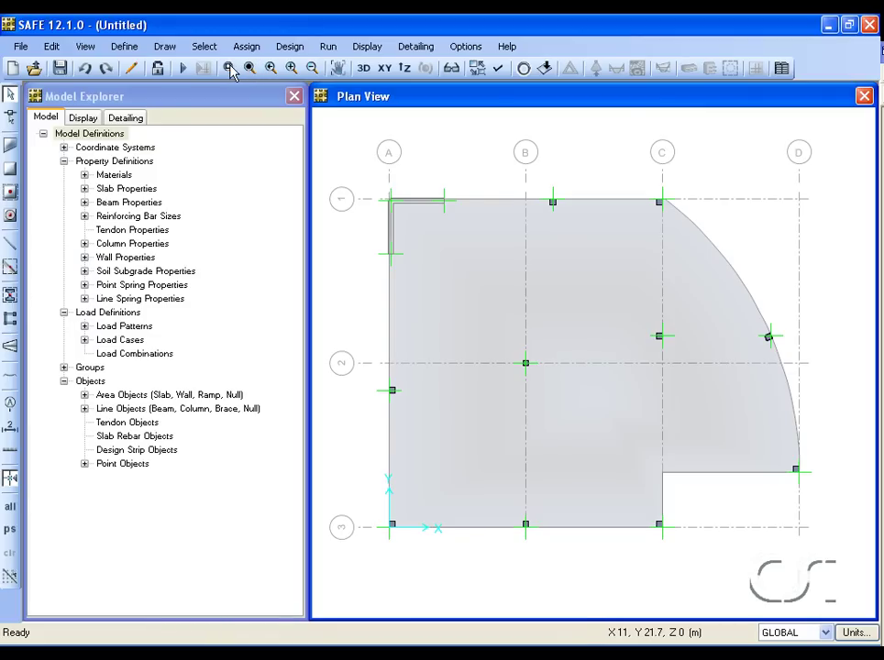
pyautogui.click(228, 67)
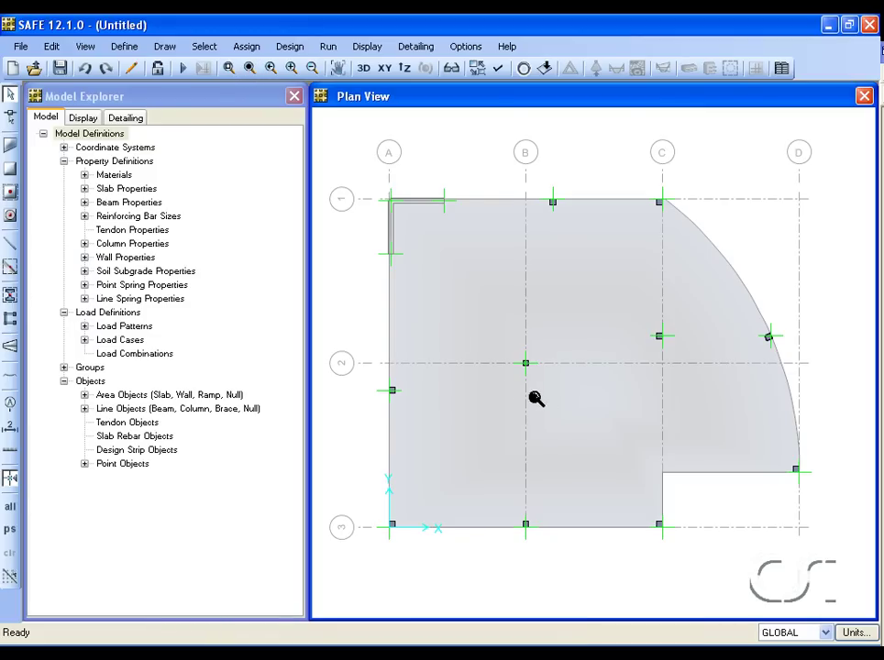
pyautogui.moveTo(639, 418); pyautogui.dragTo(748, 489)
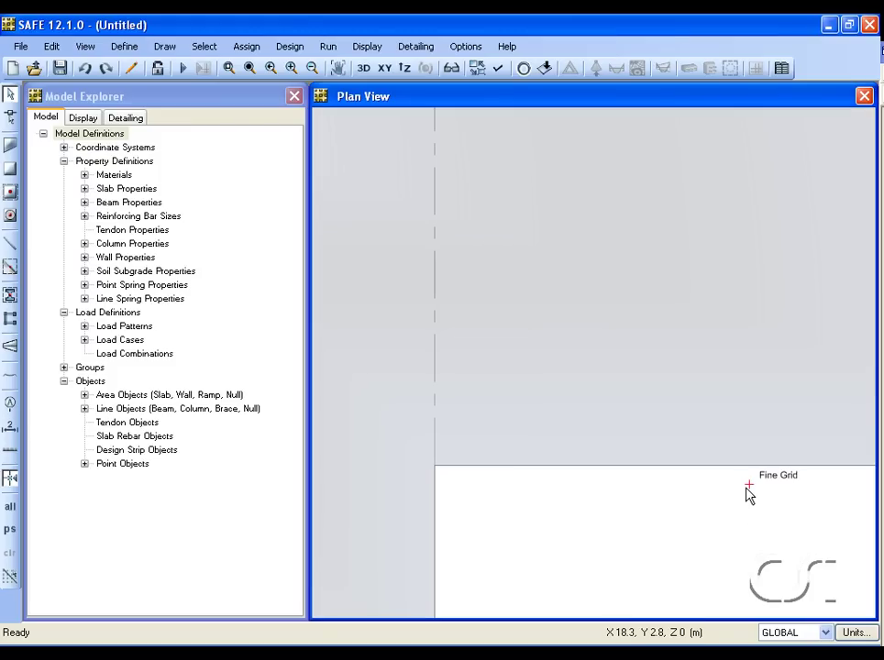
pyautogui.click(10, 319)
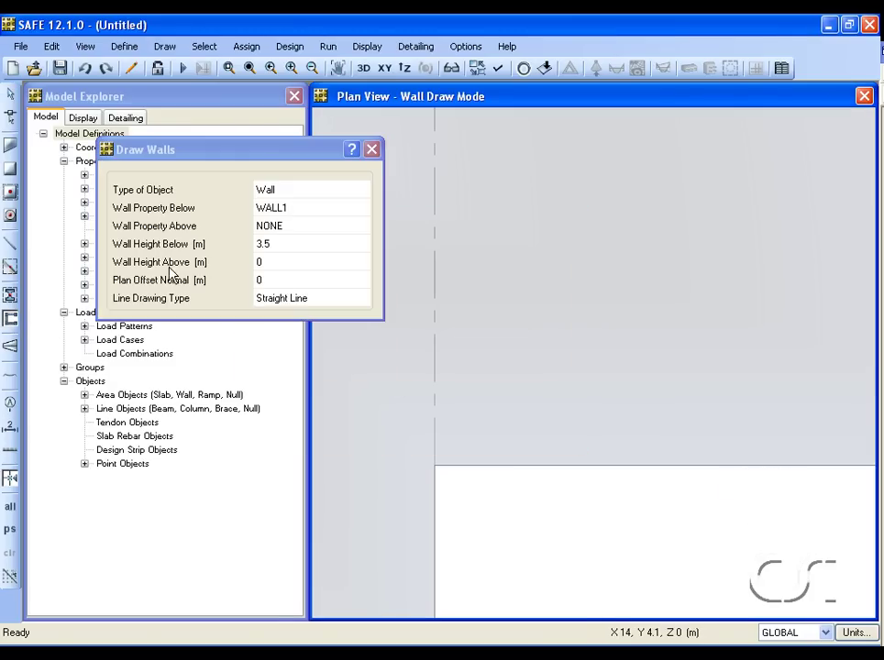
pyautogui.click(265, 280)
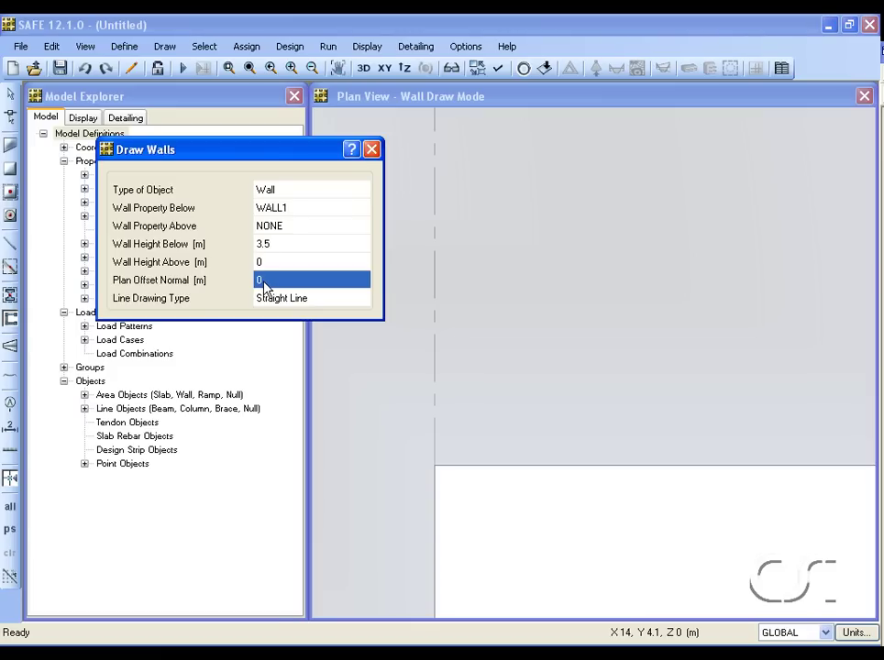
pyautogui.write('100mm')
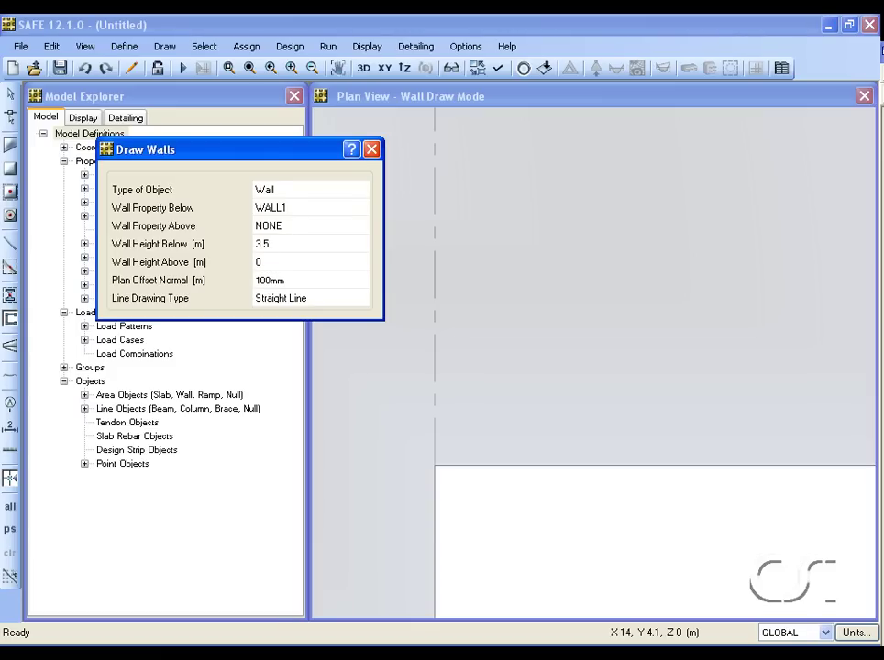
pyautogui.click(263, 299)
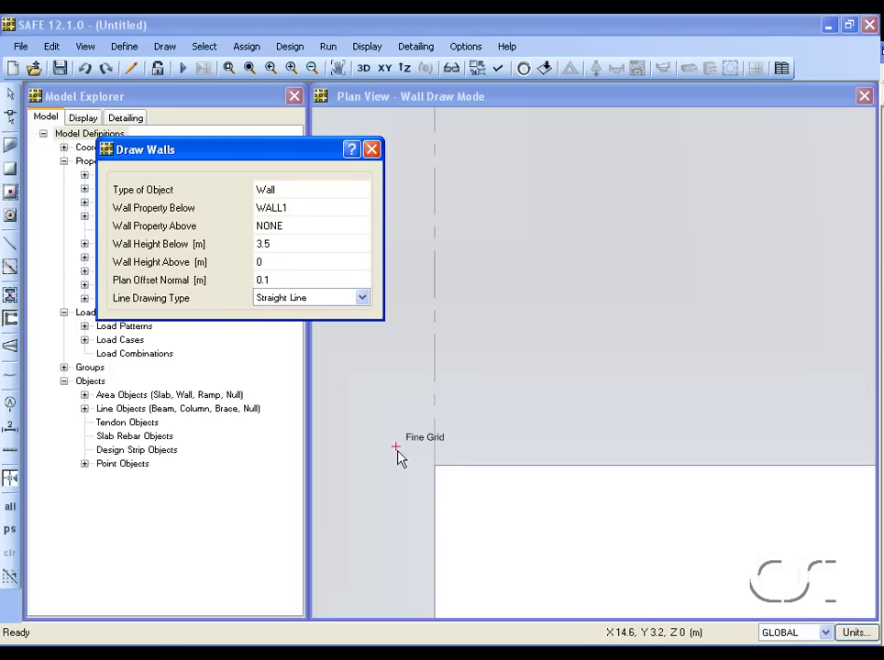
pyautogui.click(448, 467)
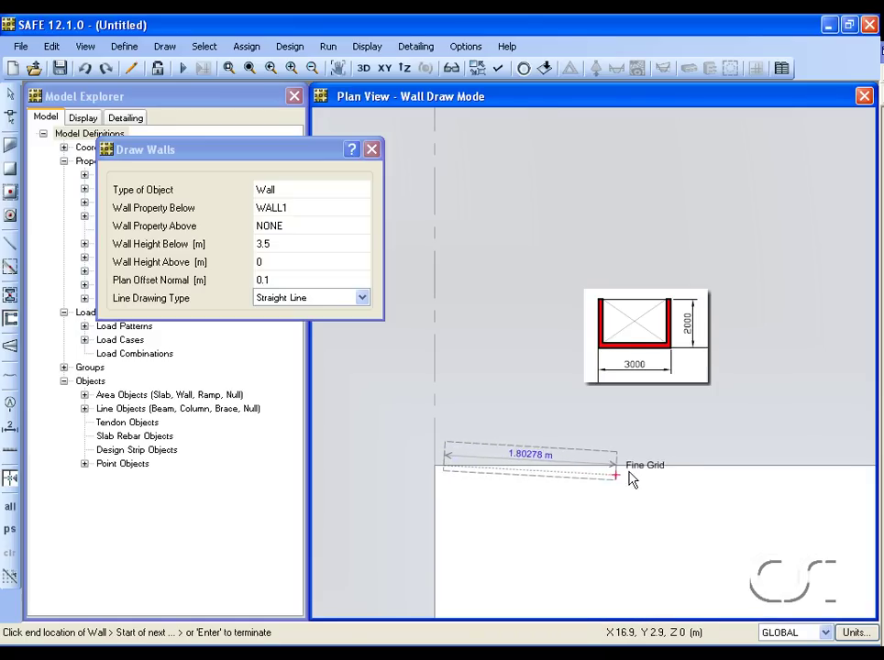
pyautogui.click(711, 467)
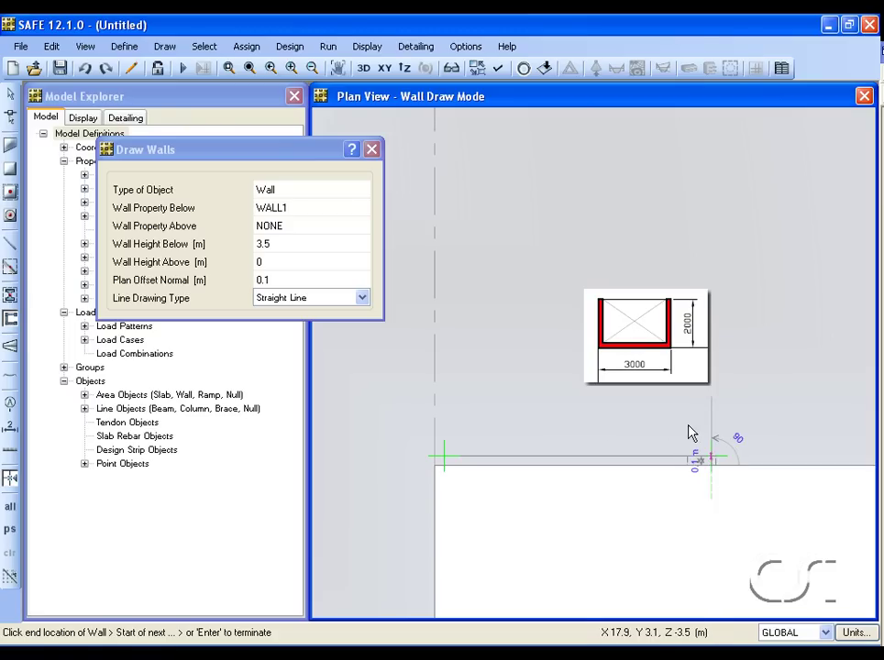
pyautogui.press('Return')
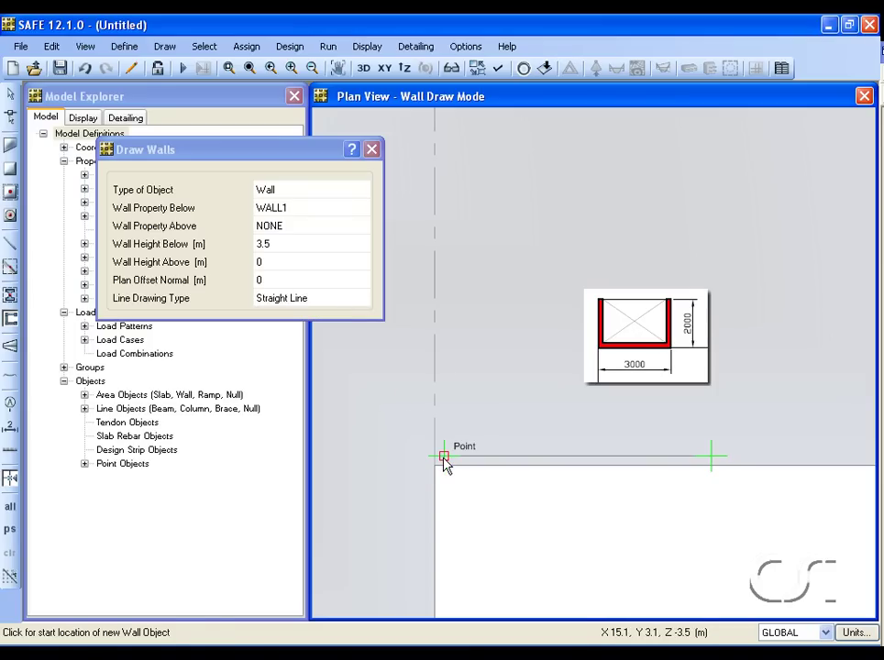
# Draw two vertical 1.9 m WALL1 walls from the ends of the slab-edge wall up to Y 5 m, with zero plan offset.
pyautogui.click(444, 458)
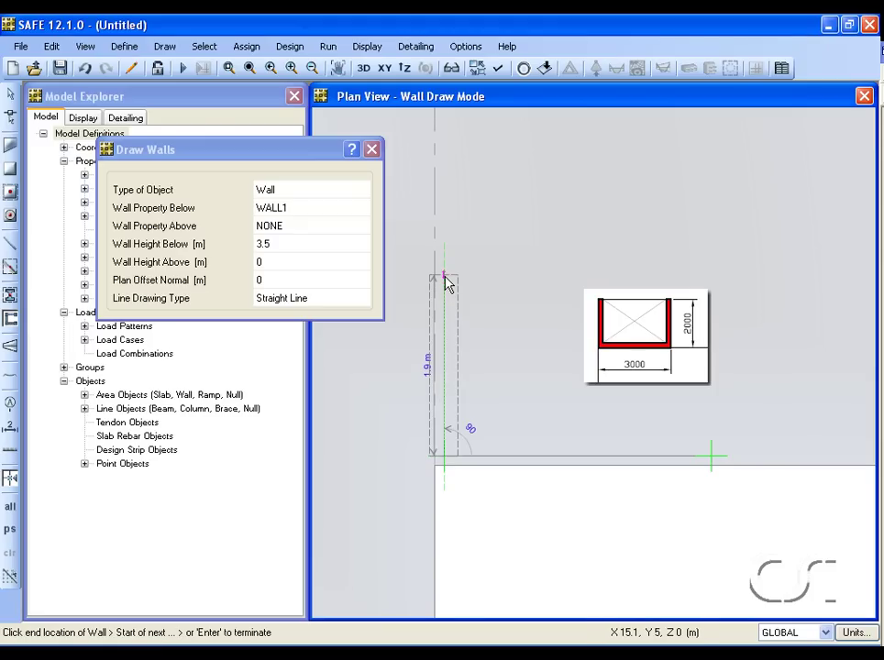
pyautogui.click(444, 276)
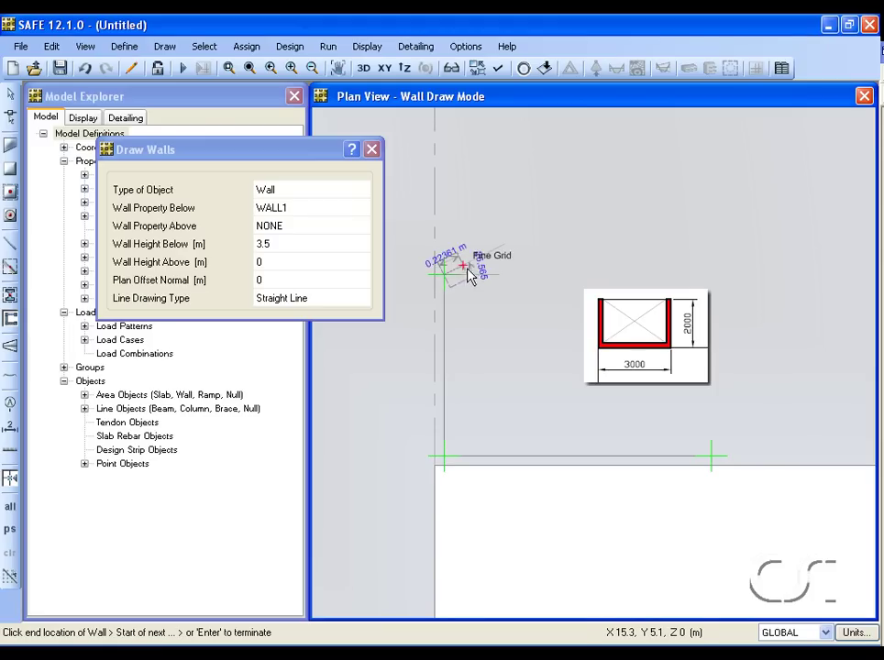
pyautogui.press('Return')
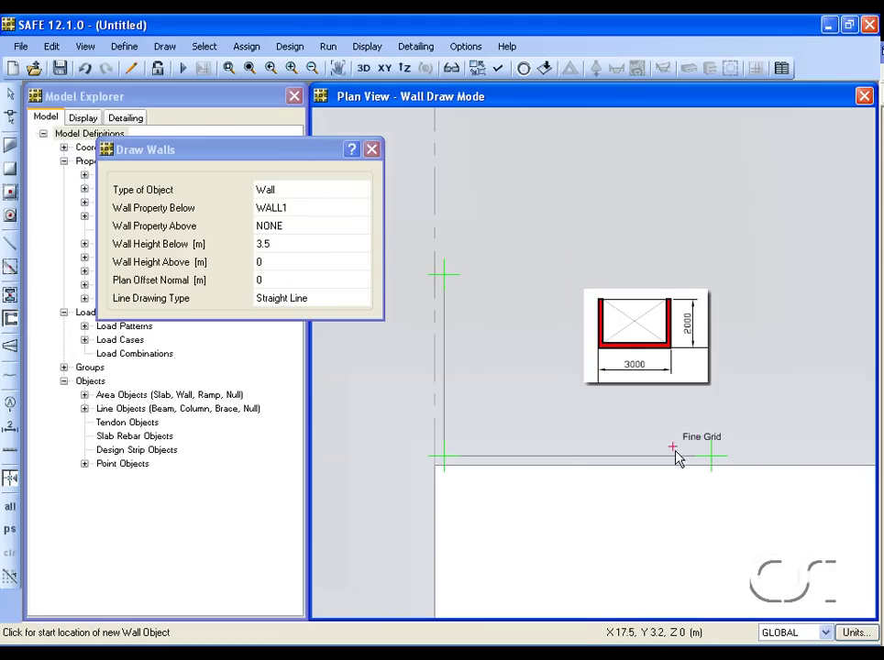
pyautogui.click(713, 457)
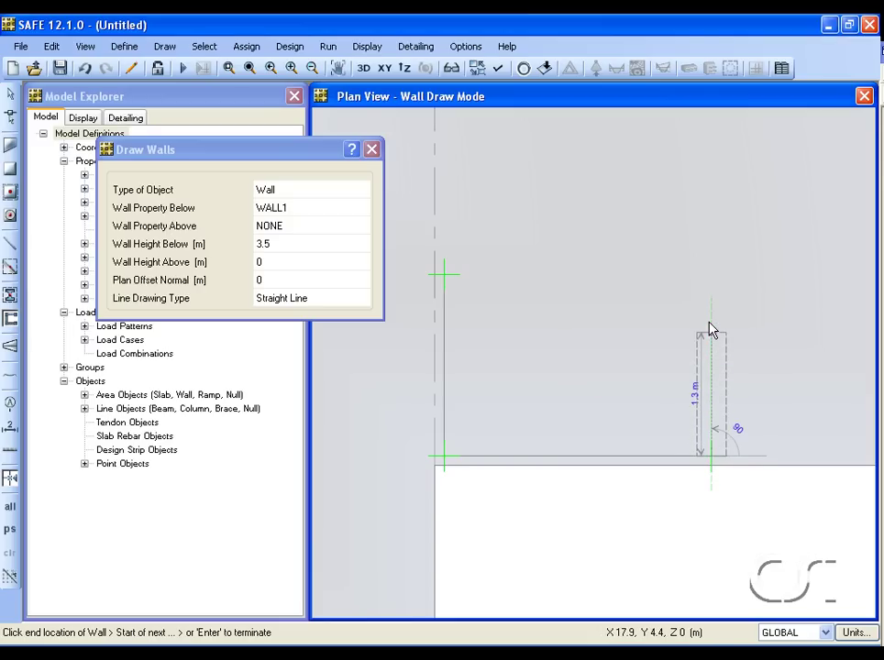
pyautogui.click(710, 275)
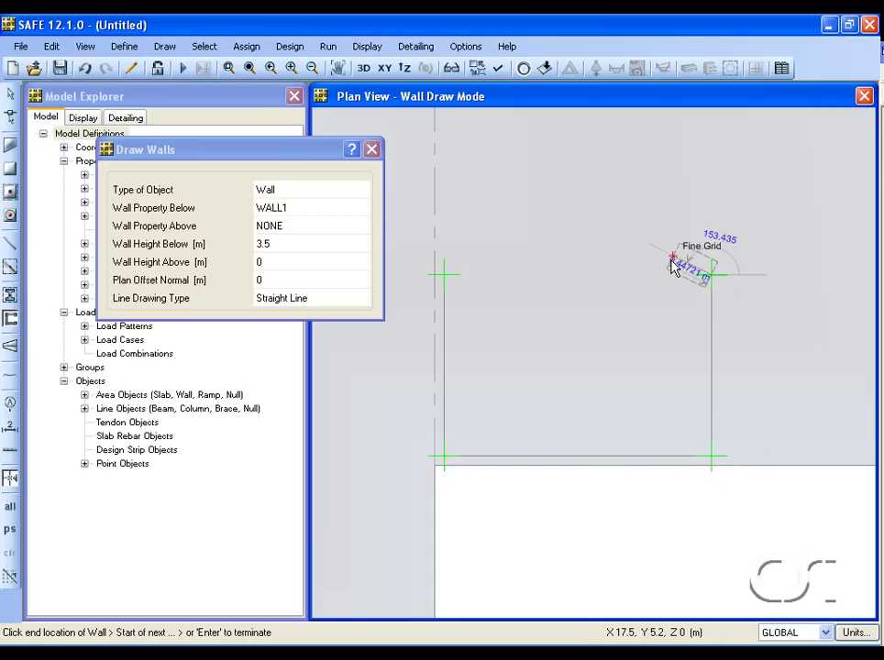
pyautogui.press('Return')
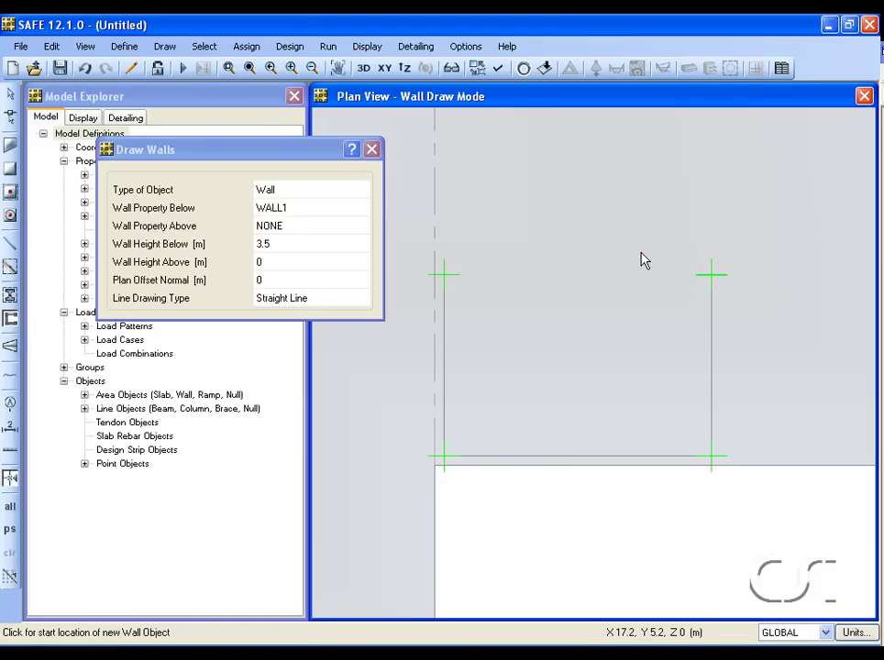
pyautogui.click(10, 96)
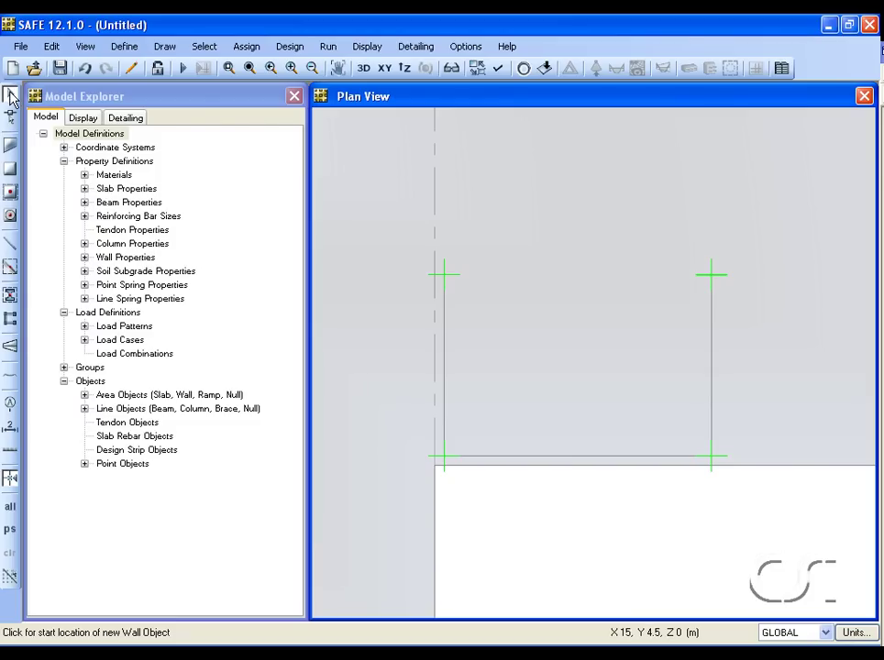
# Disable snapping to the fine grid in the snap options.
pyautogui.click(162, 47)
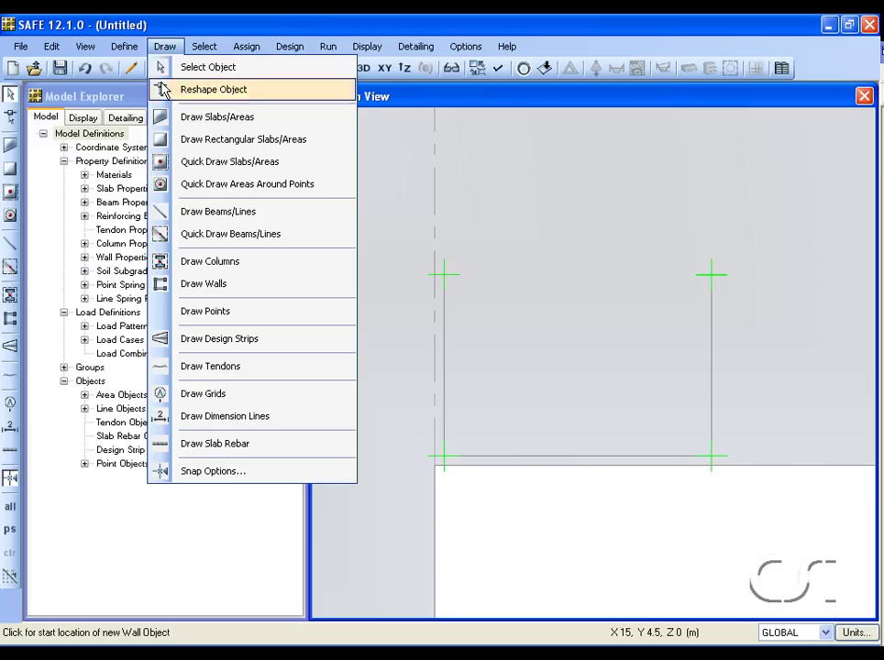
pyautogui.click(244, 471)
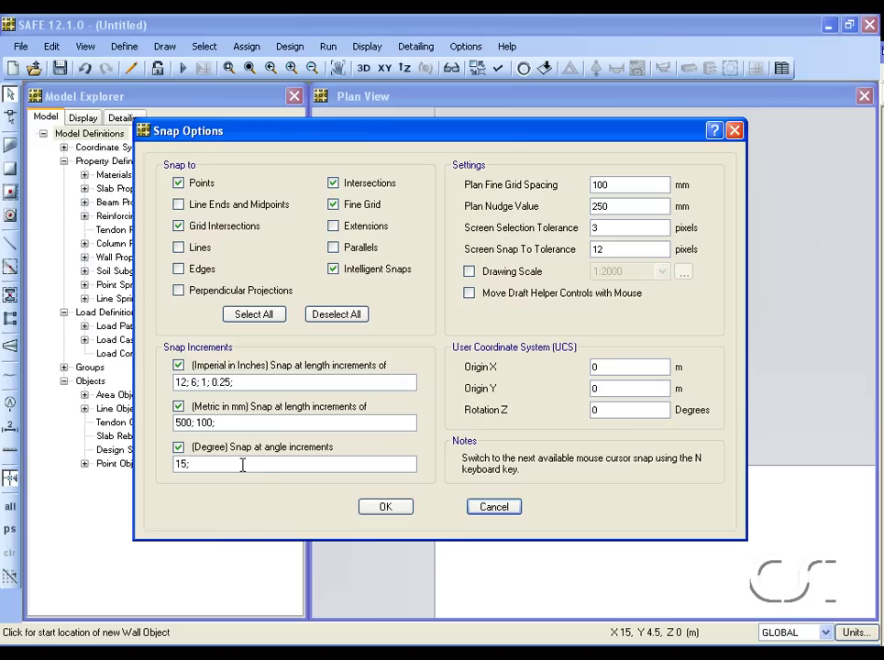
pyautogui.click(352, 209)
pyautogui.click(383, 509)
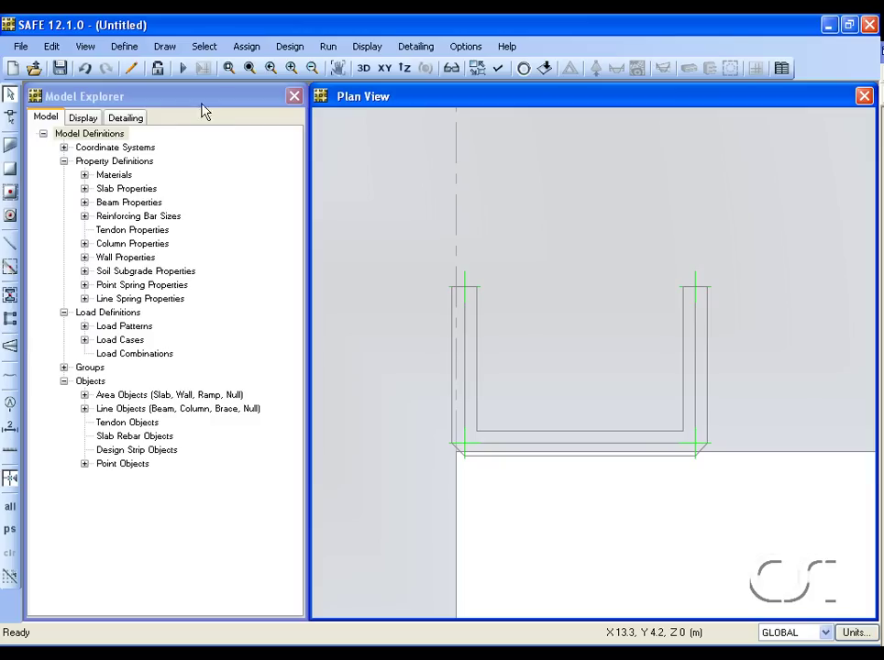
# Draw a rectangular unloaded opening inside the U-shaped walls, between the left wall's upper end and the opposite lower wall corner.
pyautogui.click(164, 47)
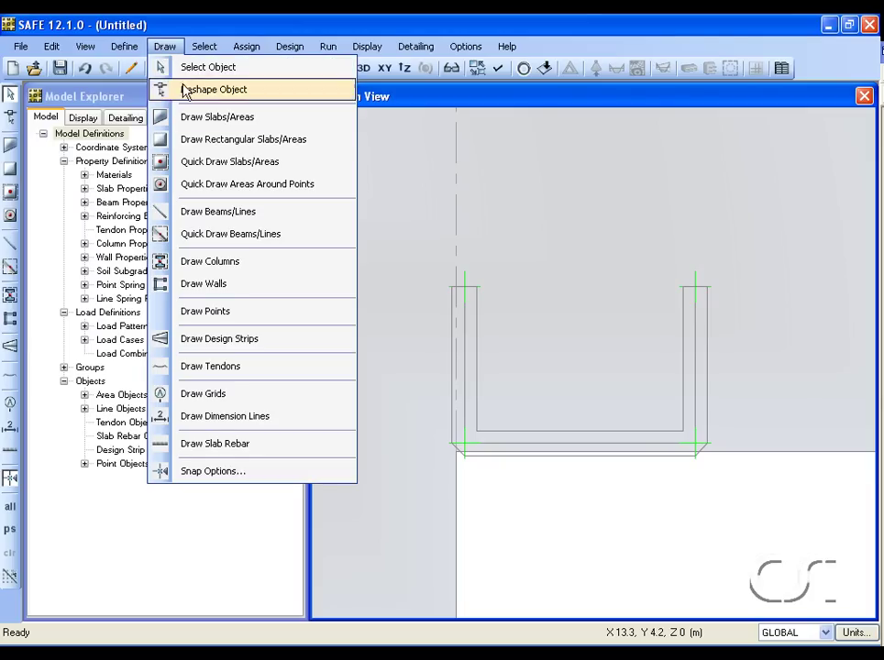
pyautogui.click(209, 141)
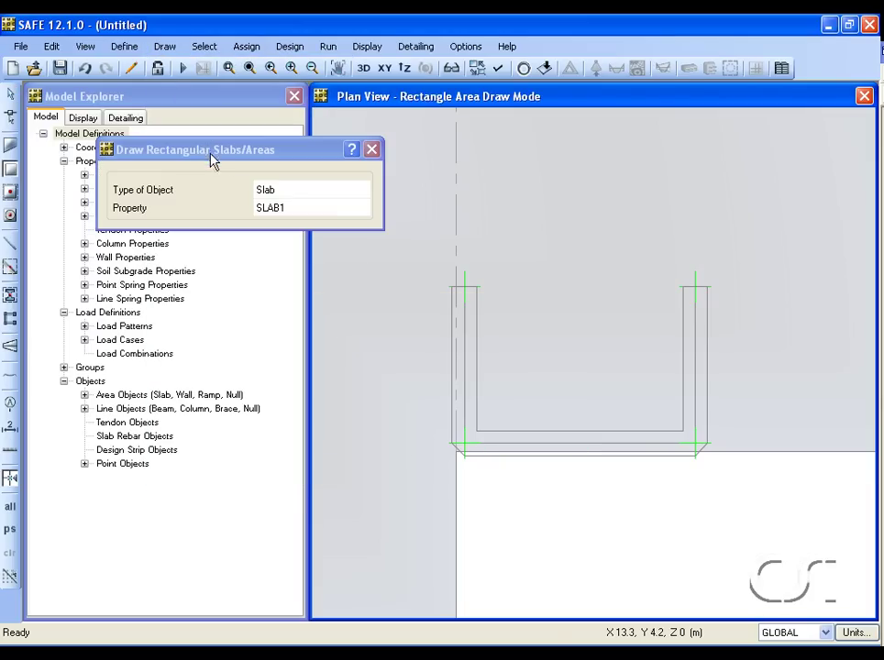
pyautogui.click(272, 192)
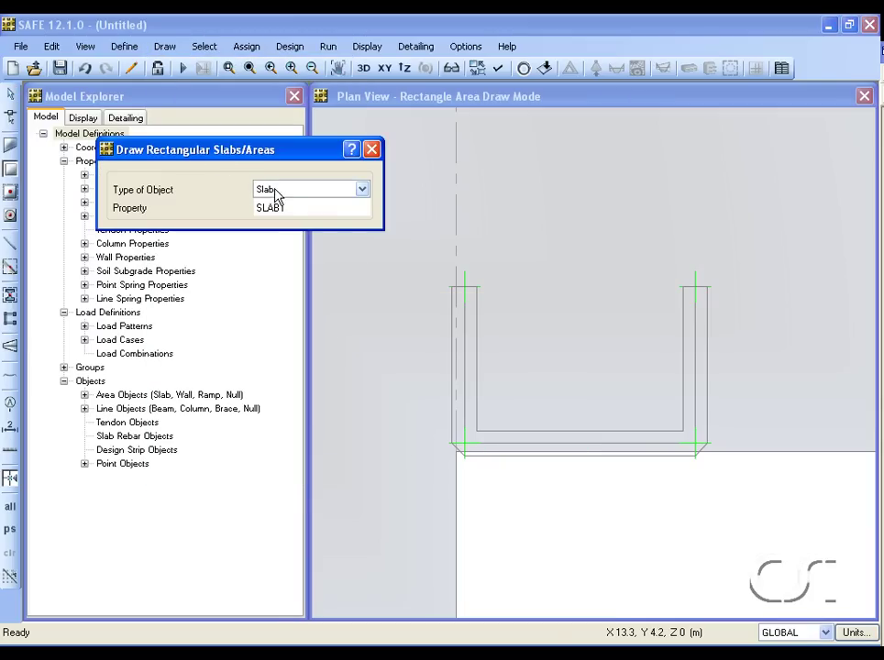
pyautogui.click(361, 190)
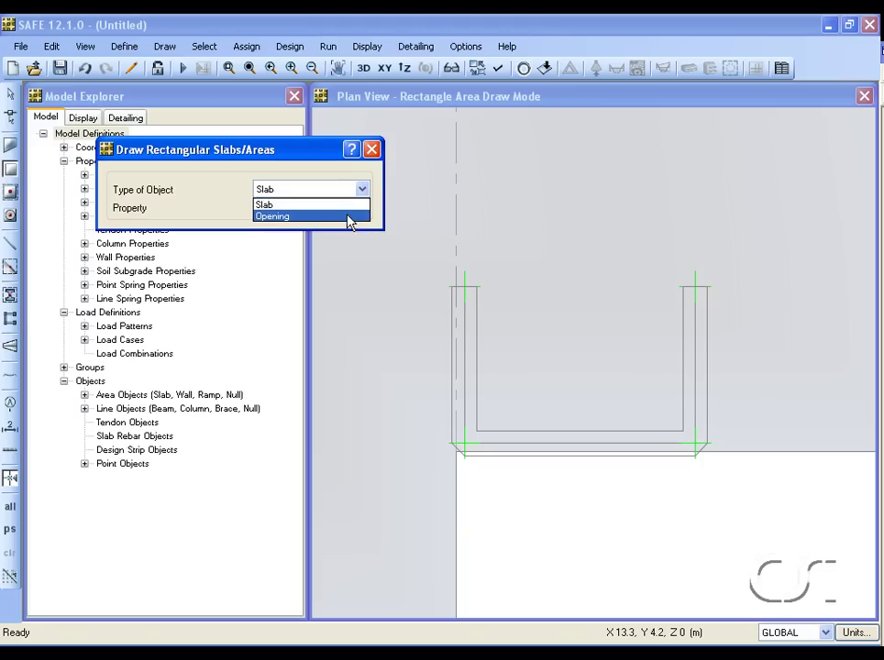
pyautogui.click(350, 218)
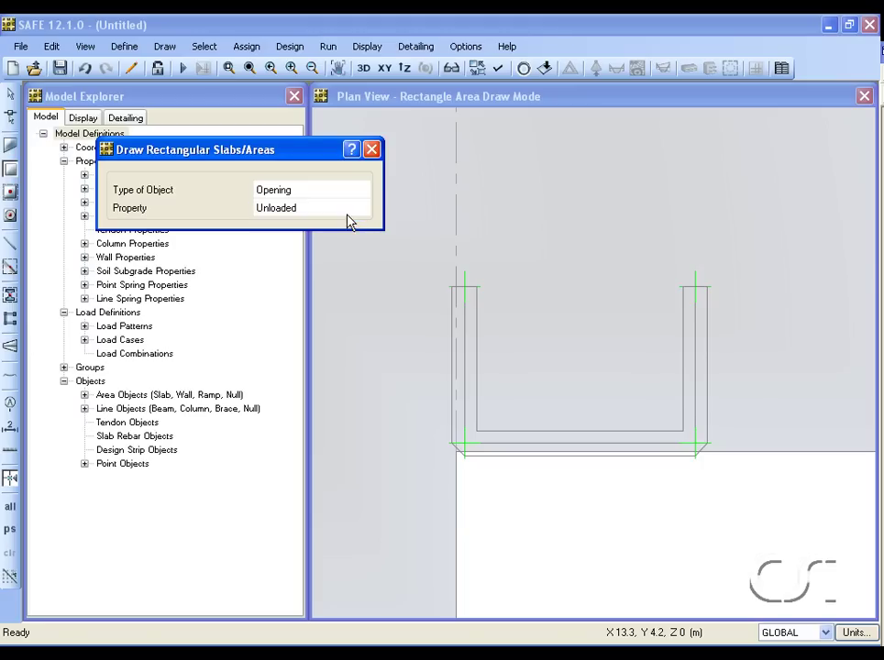
pyautogui.click(466, 289)
pyautogui.moveTo(468, 292); pyautogui.dragTo(702, 451)
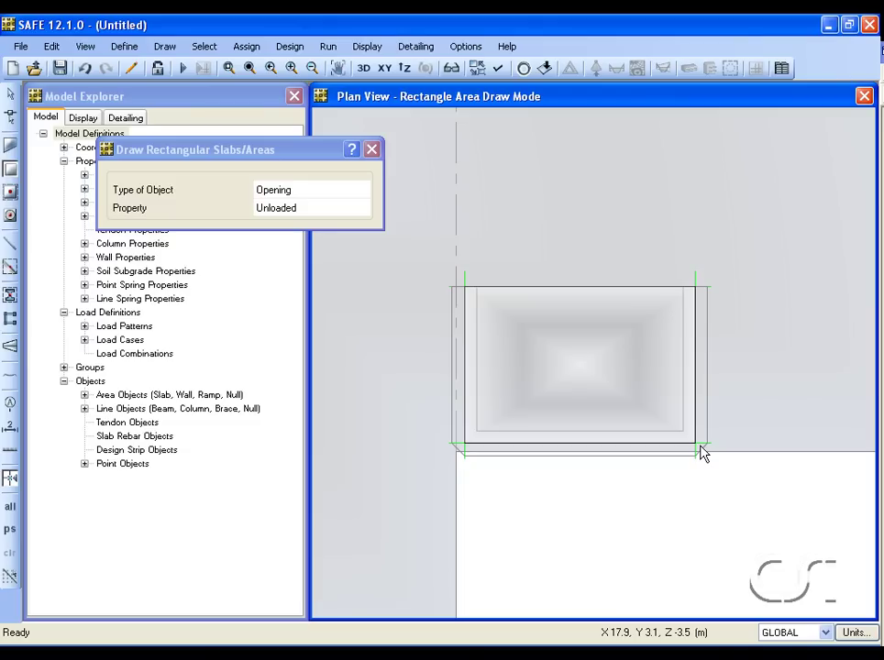
pyautogui.click(11, 95)
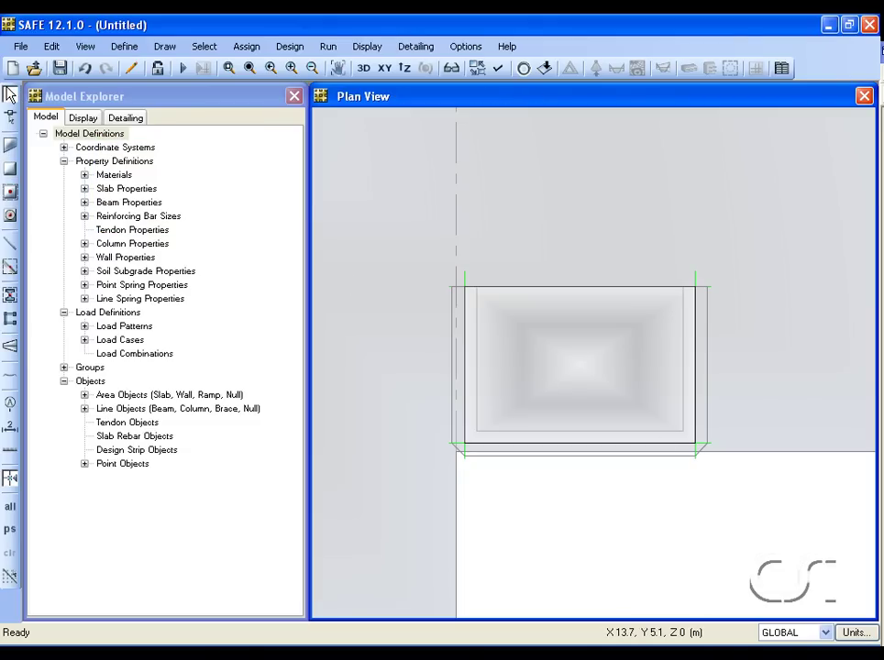
# Draw a 3 by 2.5 m unloaded rectangular opening from the column point at X 15, Y 10.5 m to X 12, Y 13 m.
pyautogui.click(251, 70)
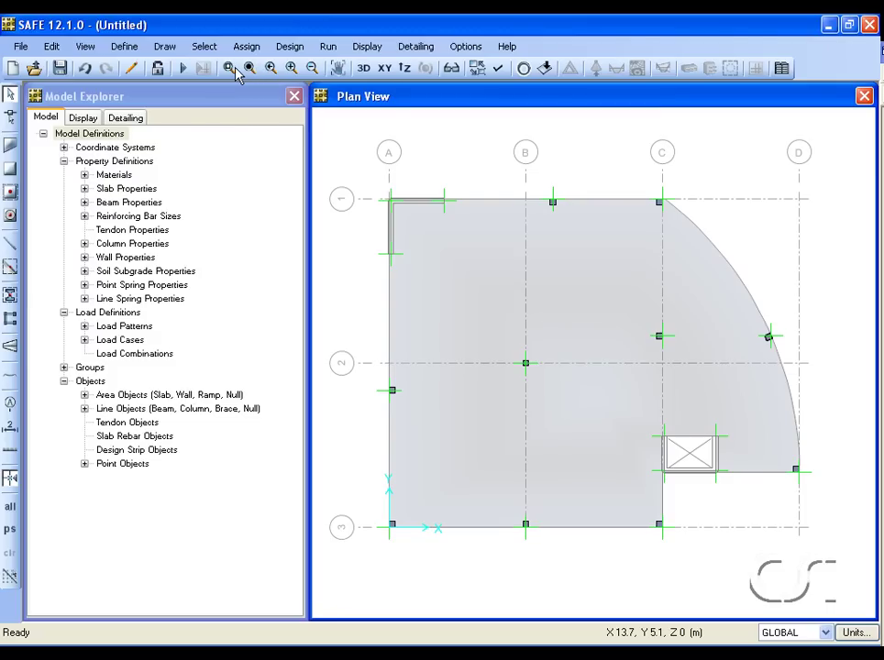
pyautogui.click(229, 68)
pyautogui.moveTo(604, 278); pyautogui.dragTo(679, 352)
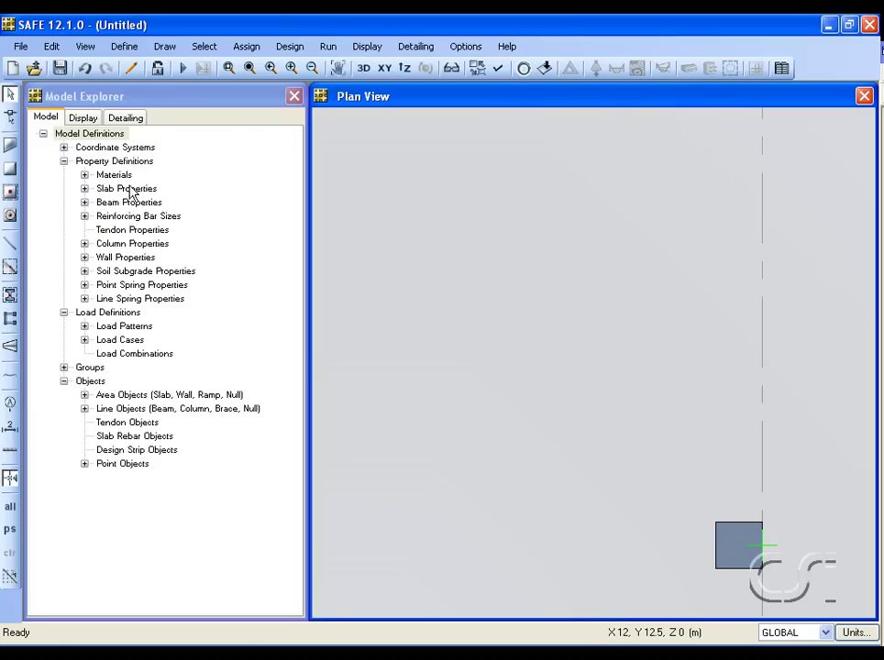
pyautogui.click(10, 170)
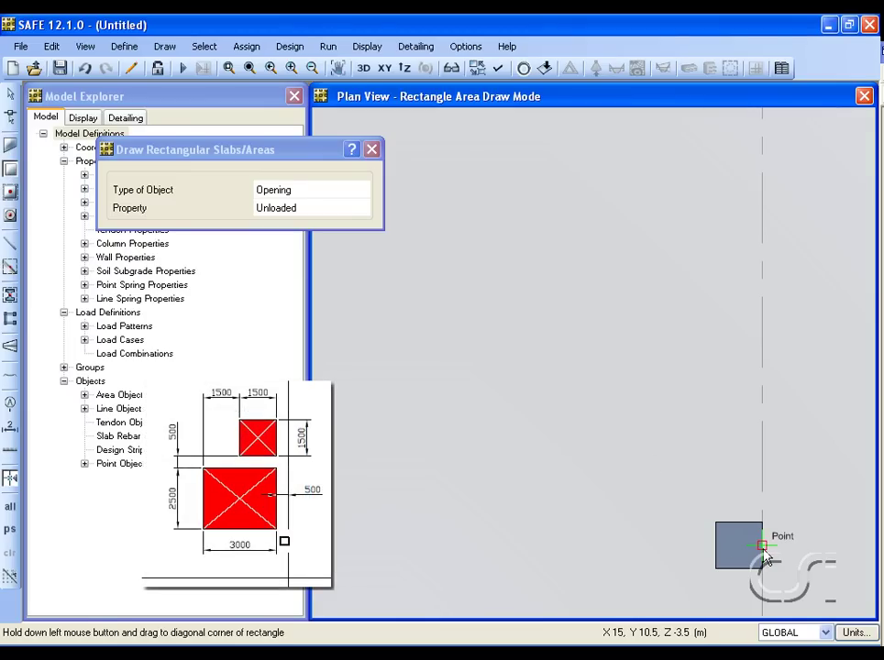
pyautogui.moveTo(762, 546); pyautogui.dragTo(339, 273)
pyautogui.moveTo(339, 258); pyautogui.dragTo(339, 197)
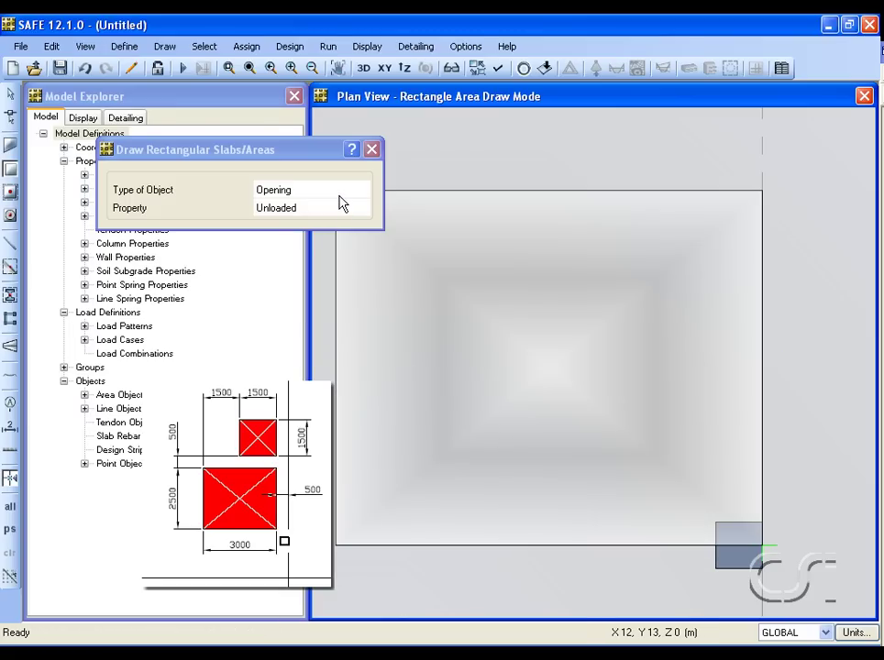
pyautogui.click(9, 94)
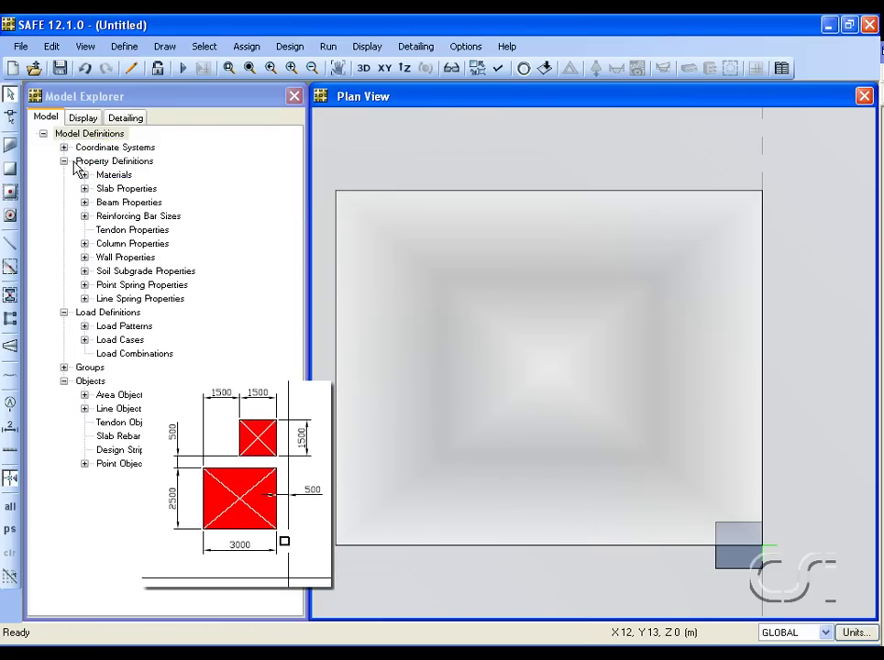
# Move the 3 by 2.5 m opening beside grid C by Delta X -0.5 m and Delta Y 0.5 m.
pyautogui.click(550, 385)
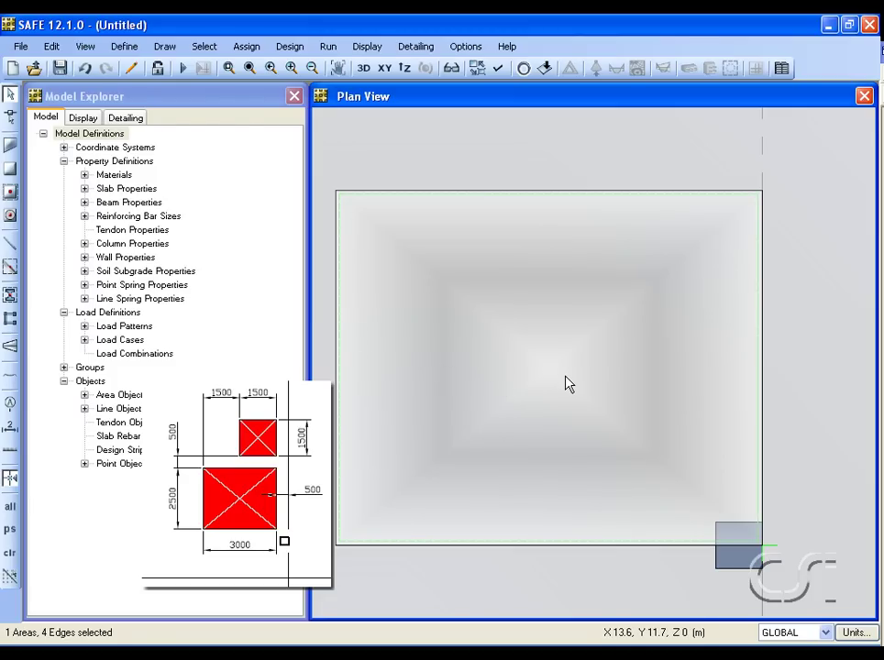
pyautogui.click(52, 46)
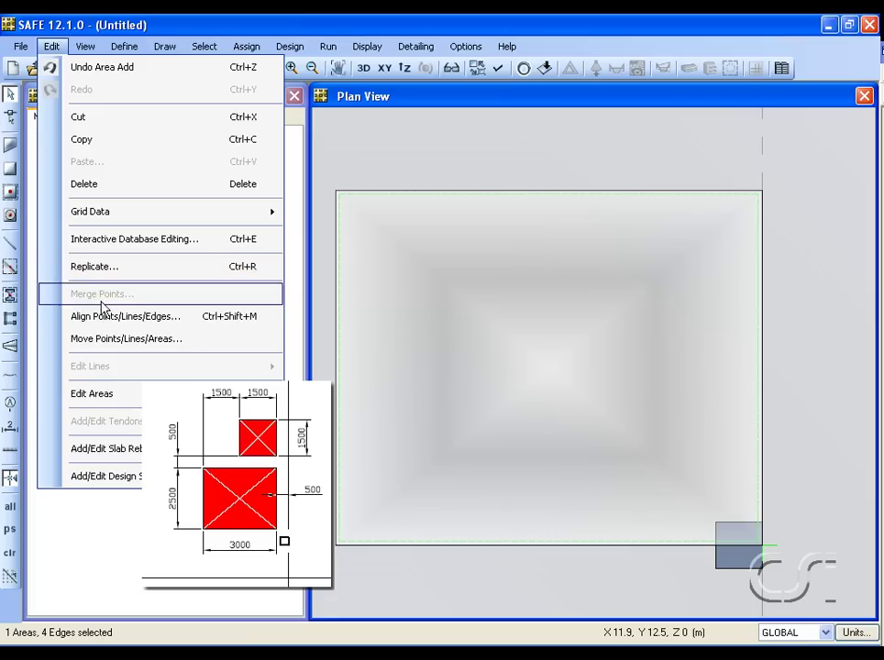
pyautogui.click(116, 341)
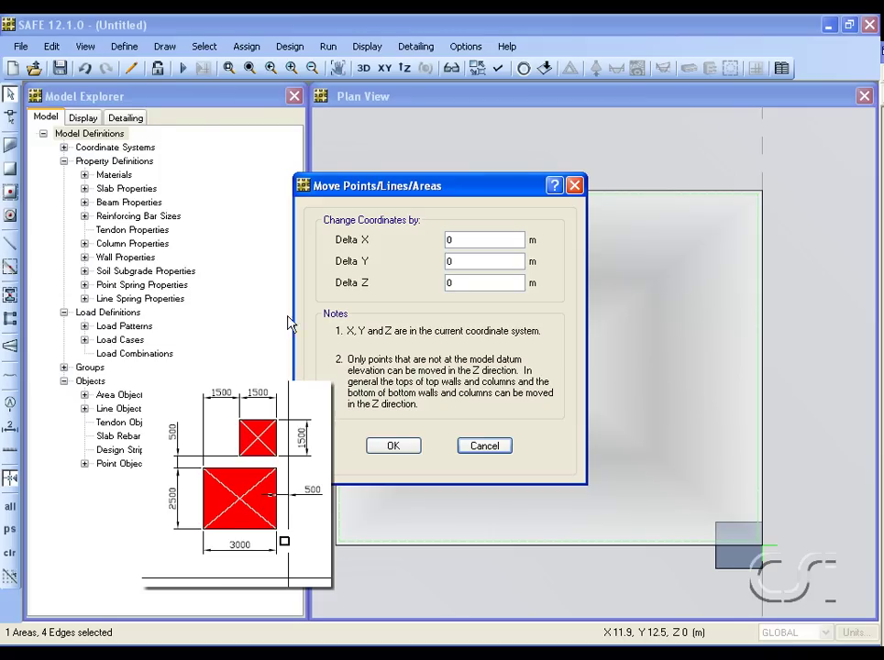
pyautogui.click(462, 241)
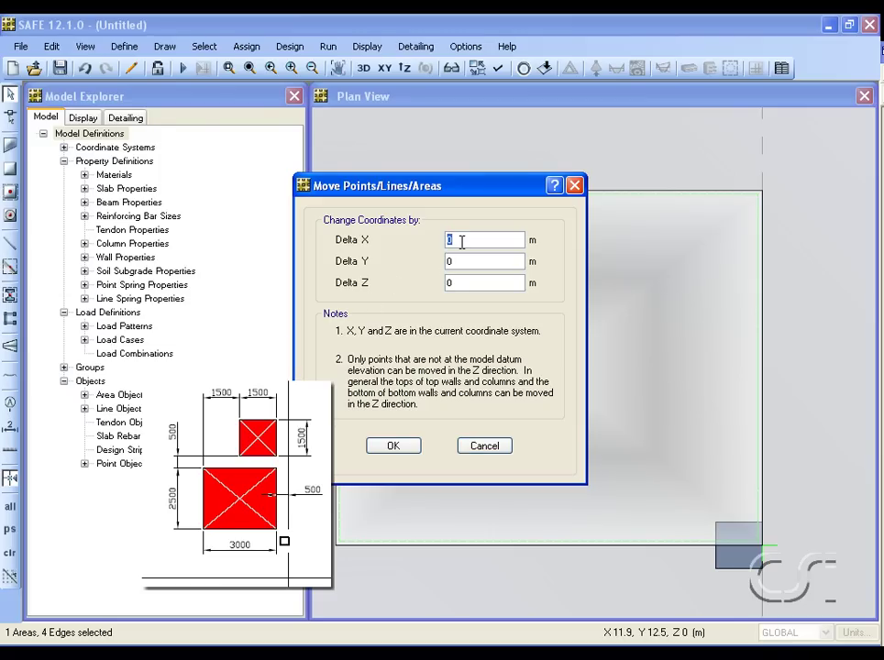
pyautogui.write('-0.5')
pyautogui.click(460, 262)
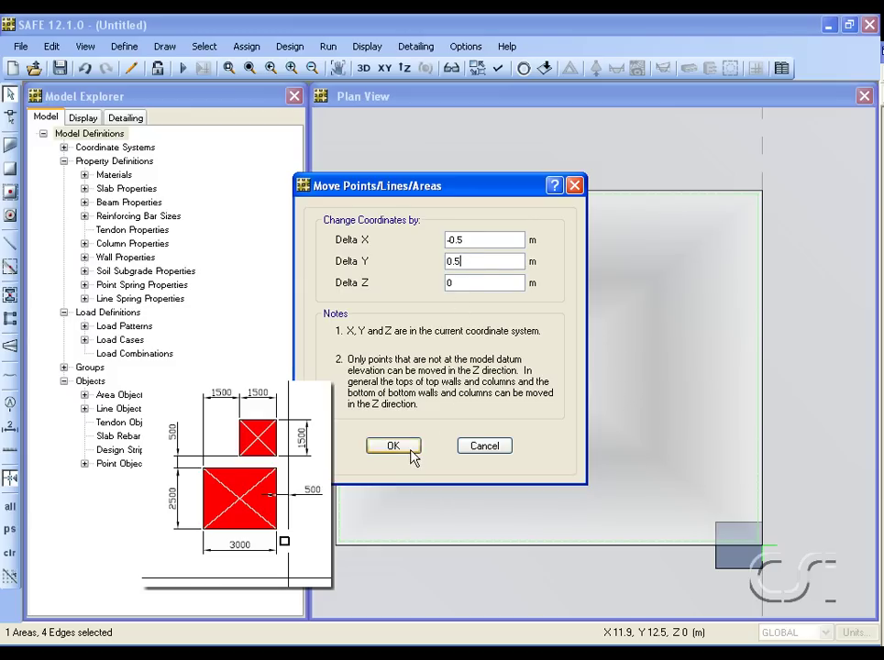
pyautogui.click(393, 447)
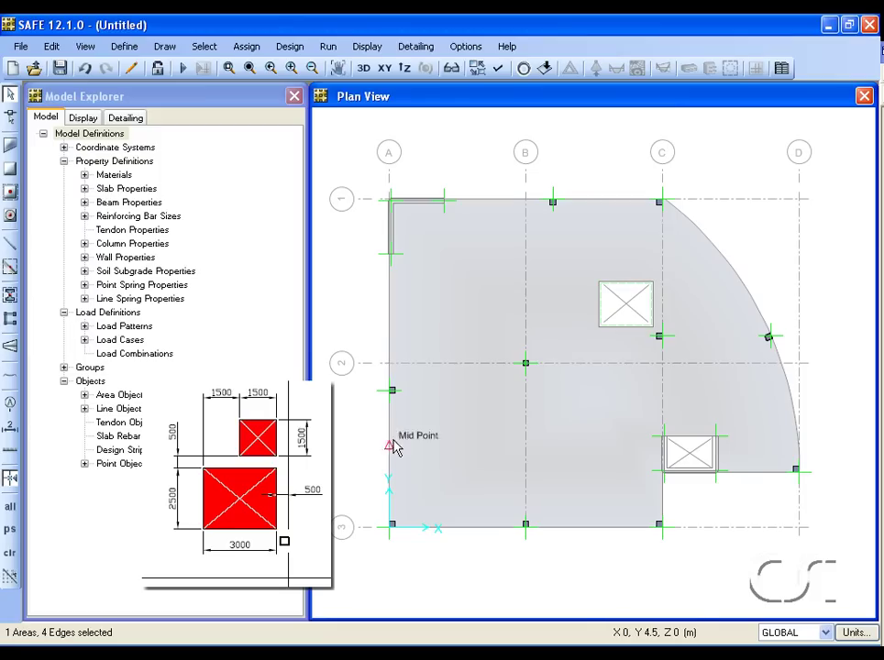
# Draw a 1.5 by 1.5 m unloaded opening from the larger opening's corner at X 14.5, Y 13.5 m to X 13, Y 15 m.
pyautogui.click(228, 68)
pyautogui.moveTo(568, 222); pyautogui.dragTo(683, 346)
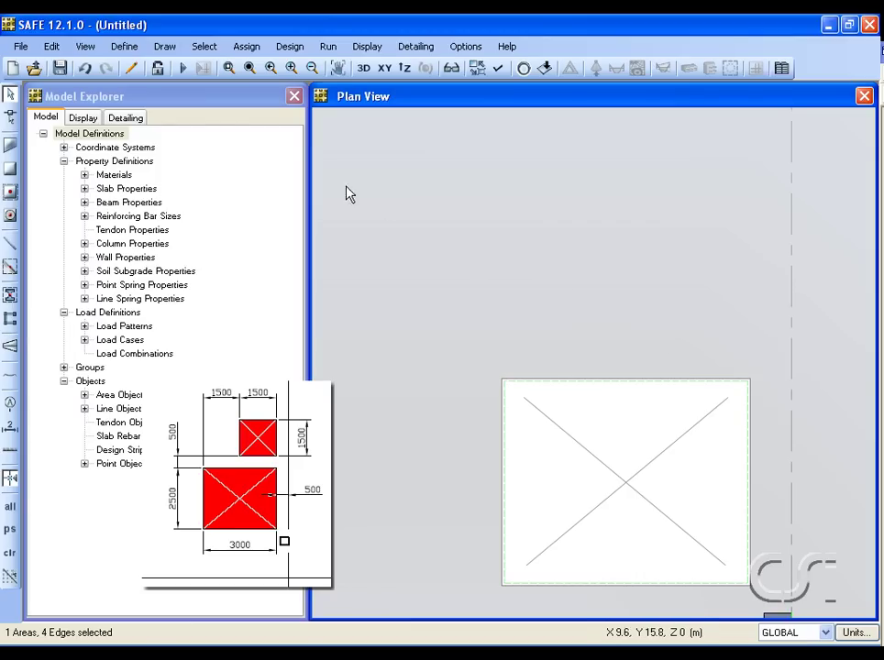
pyautogui.click(165, 45)
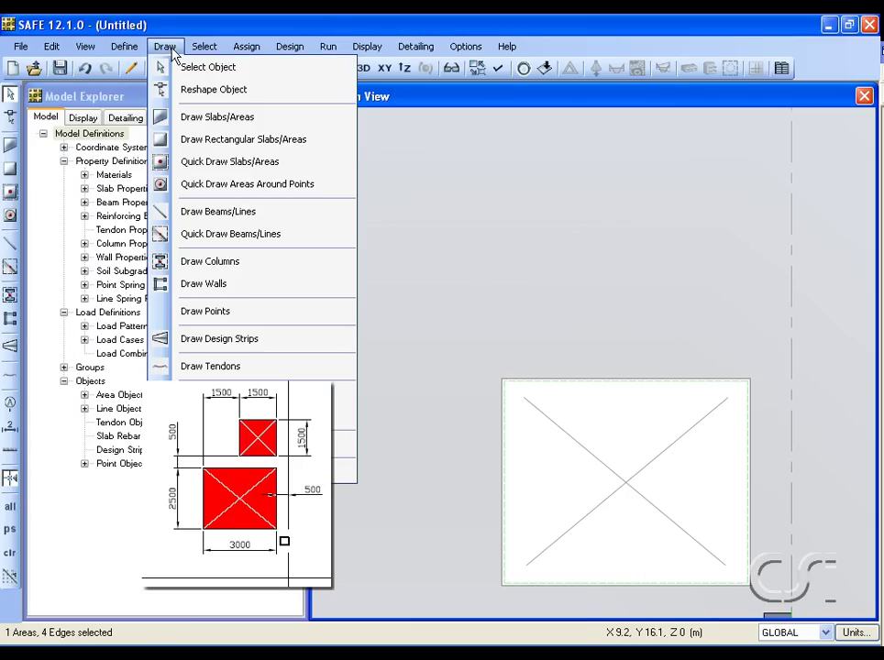
pyautogui.click(180, 140)
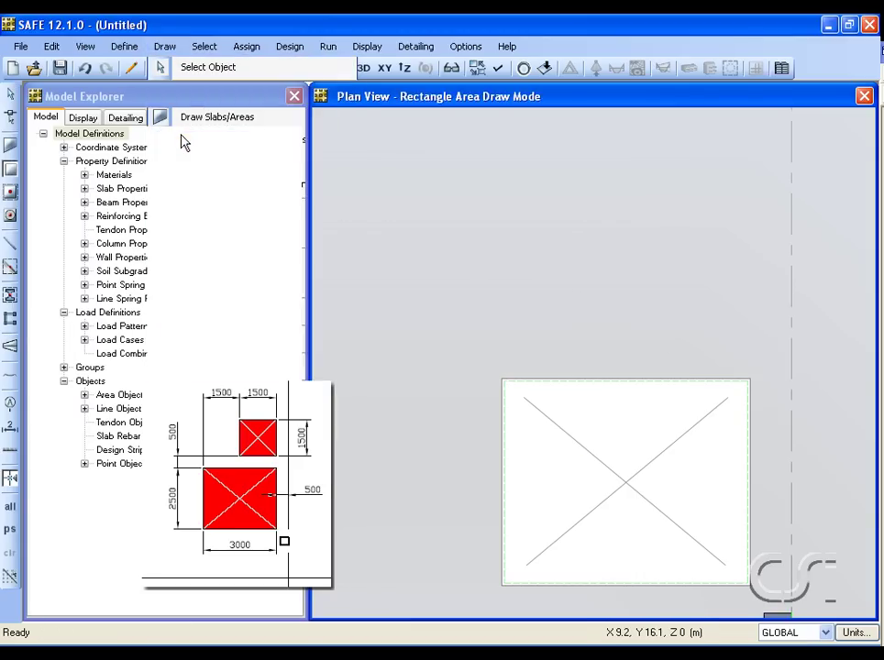
pyautogui.click(748, 386)
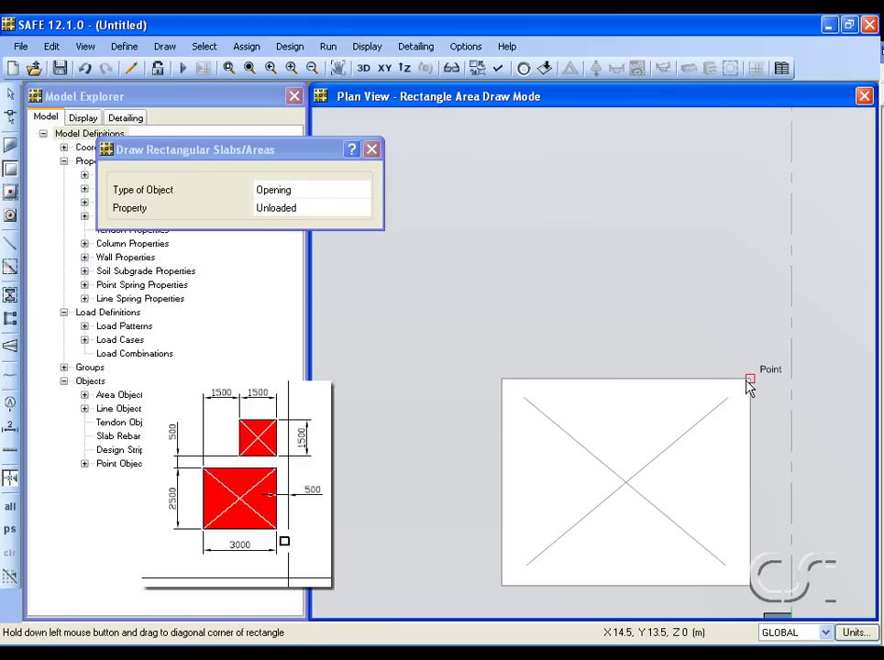
pyautogui.moveTo(748, 385)
pyautogui.mouseDown()
pyautogui.moveTo(677, 375)
pyautogui.moveTo(629, 346)
pyautogui.moveTo(603, 291)
pyautogui.moveTo(617, 262)
pyautogui.moveTo(629, 264)
pyautogui.mouseUp()
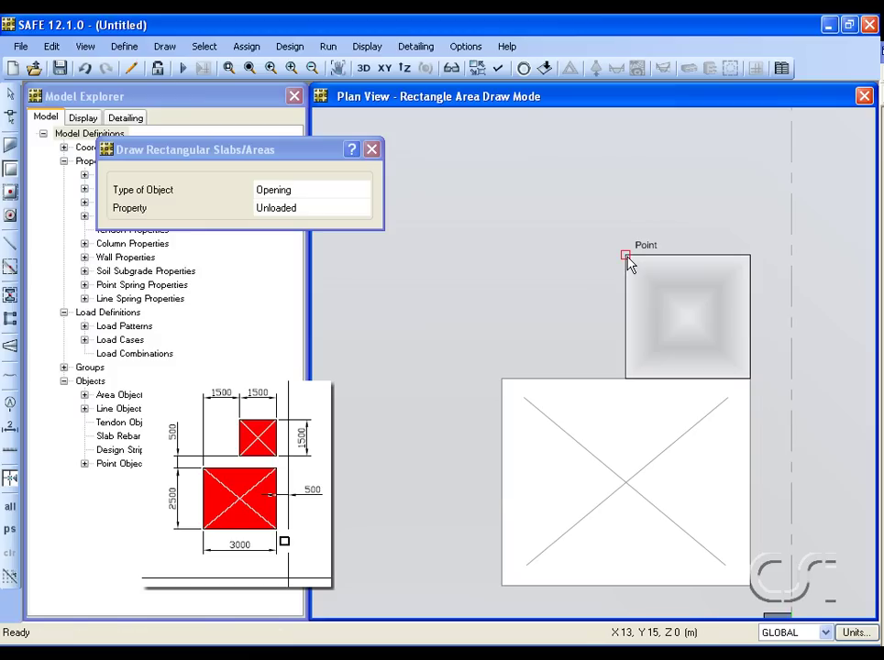
pyautogui.click(13, 95)
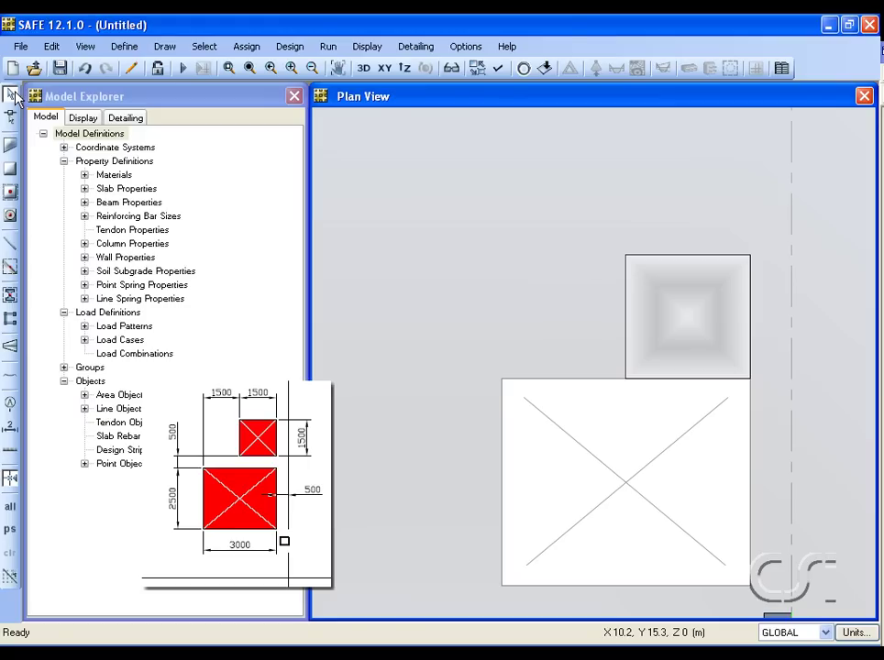
# Move the 1.5 m square opening by Delta X 0 and Delta Y 0.5 m, away from the larger opening.
pyautogui.click(690, 316)
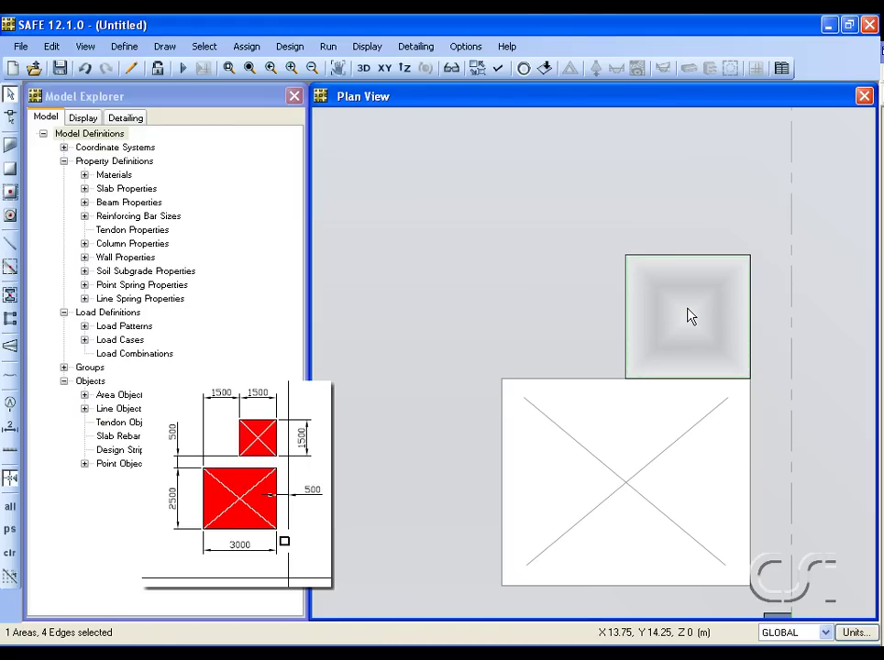
pyautogui.click(84, 47)
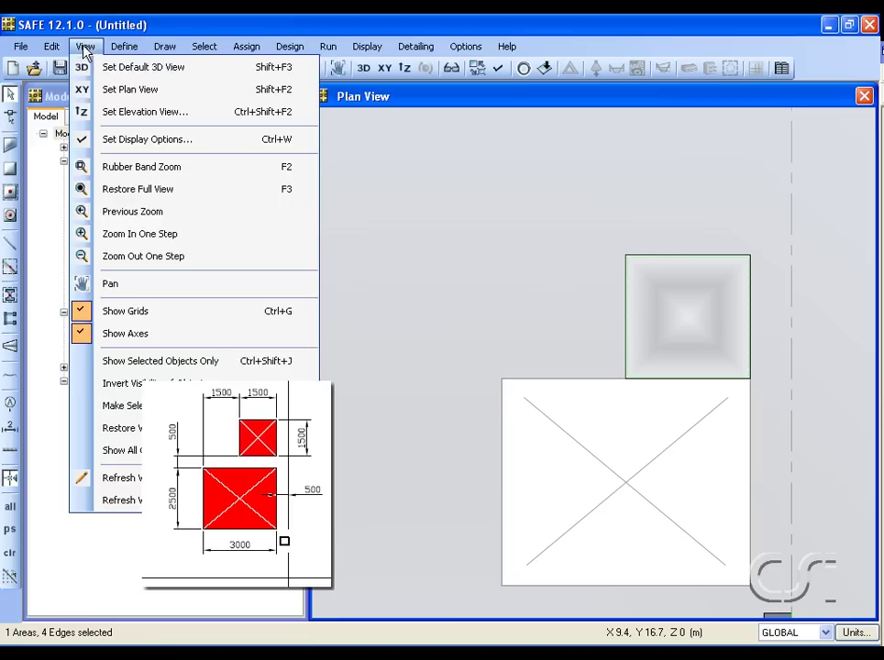
pyautogui.moveTo(48, 44)
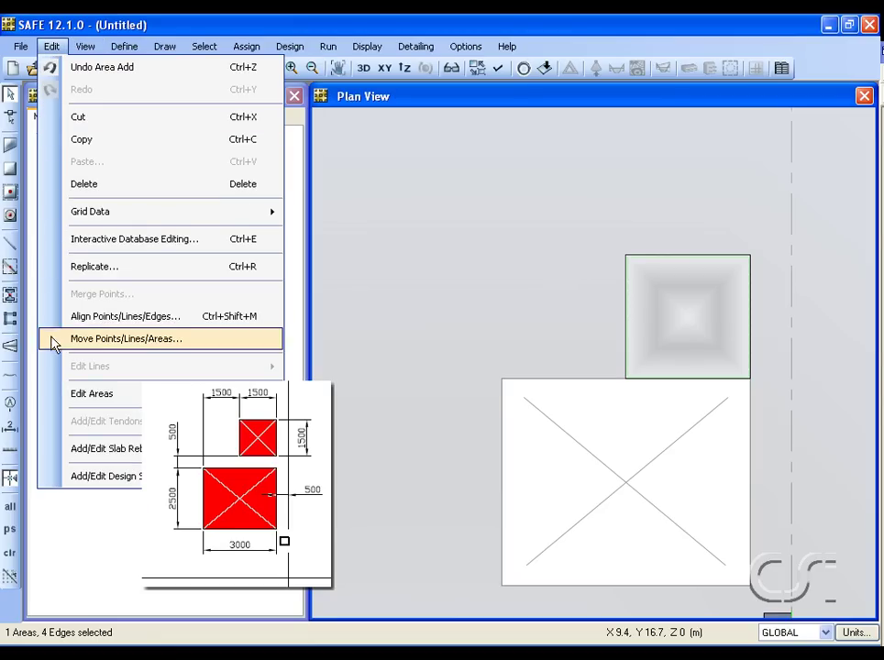
pyautogui.click(175, 339)
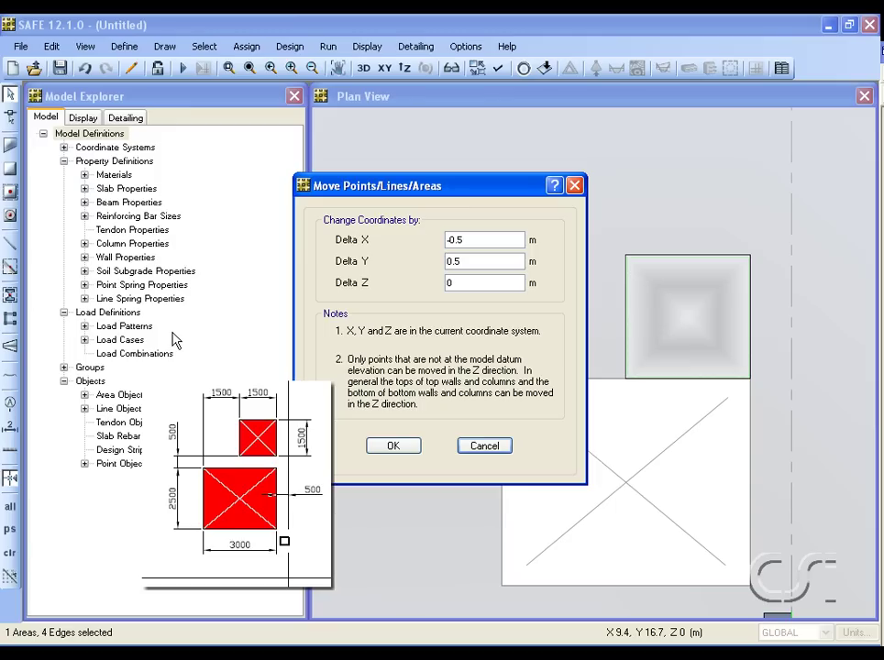
pyautogui.doubleClick(503, 239)
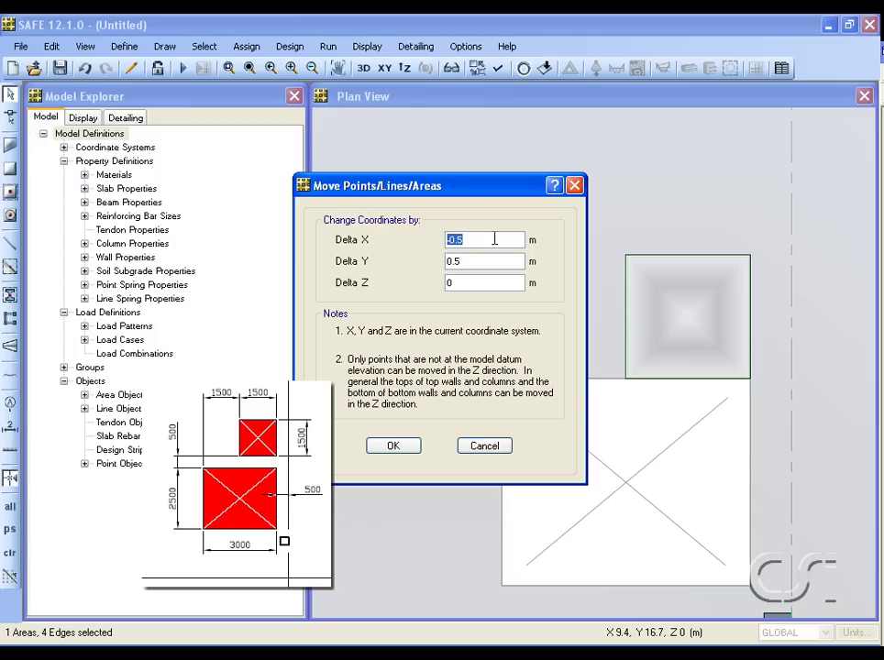
pyautogui.press('BackSpace')
pyautogui.write('0')
pyautogui.click(412, 447)
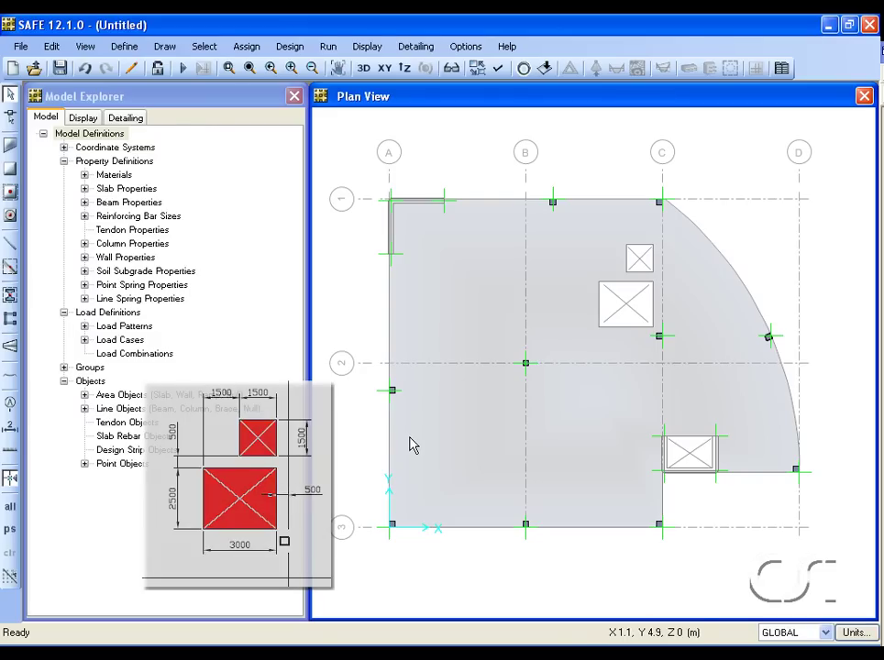
# Hide the grid lines and switch the model window to the default 3-D view.
pyautogui.click(84, 47)
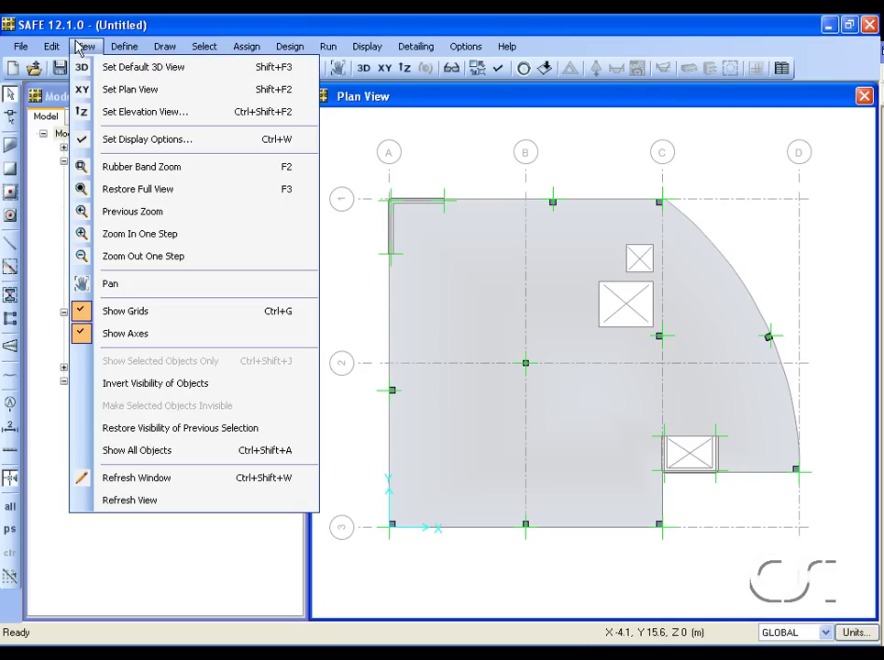
pyautogui.click(107, 315)
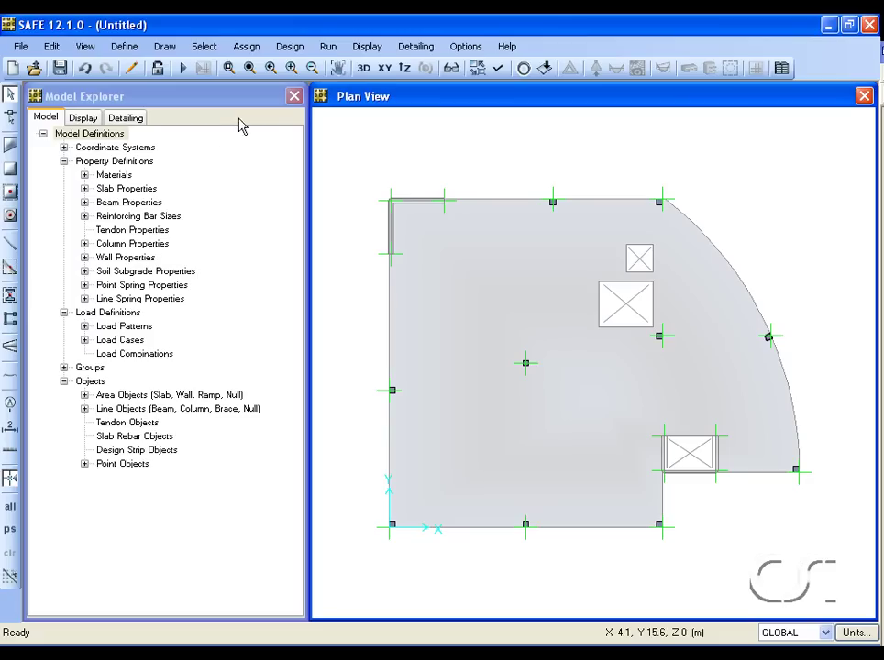
pyautogui.click(365, 67)
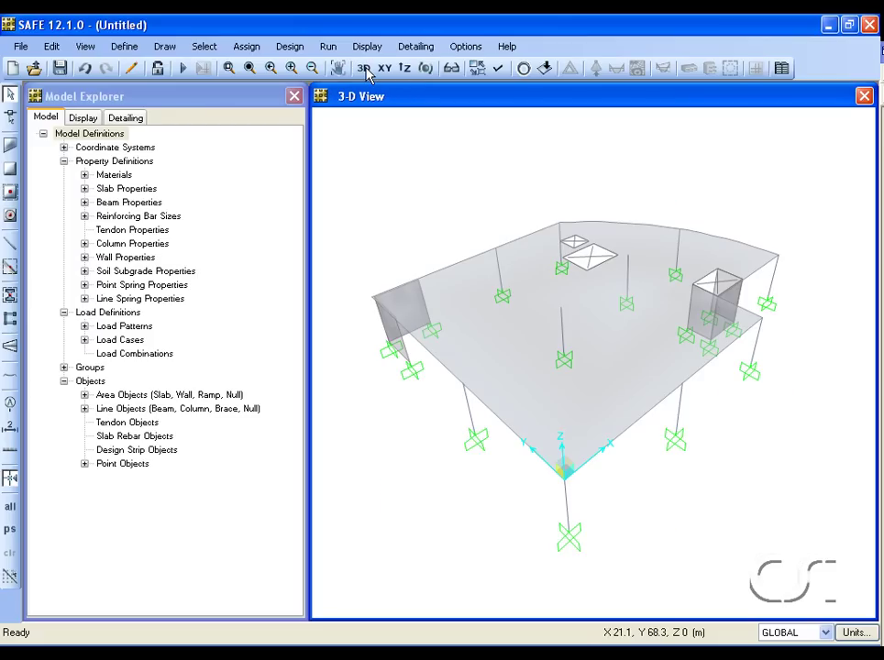
# Set the area transparency to 0 in the graphics colors and enable Extrude View in the 3-D display options.
pyautogui.click(456, 52)
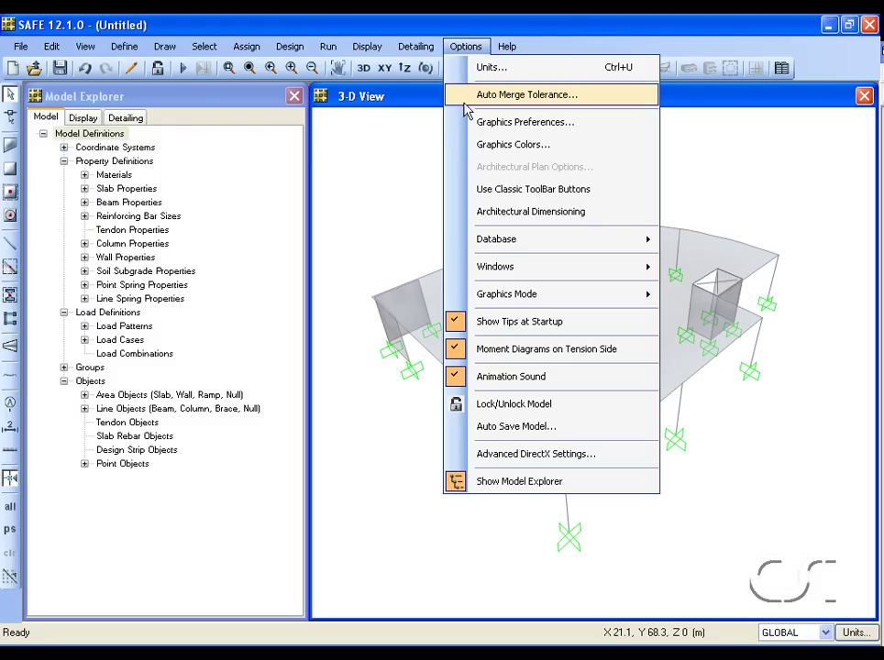
pyautogui.click(560, 147)
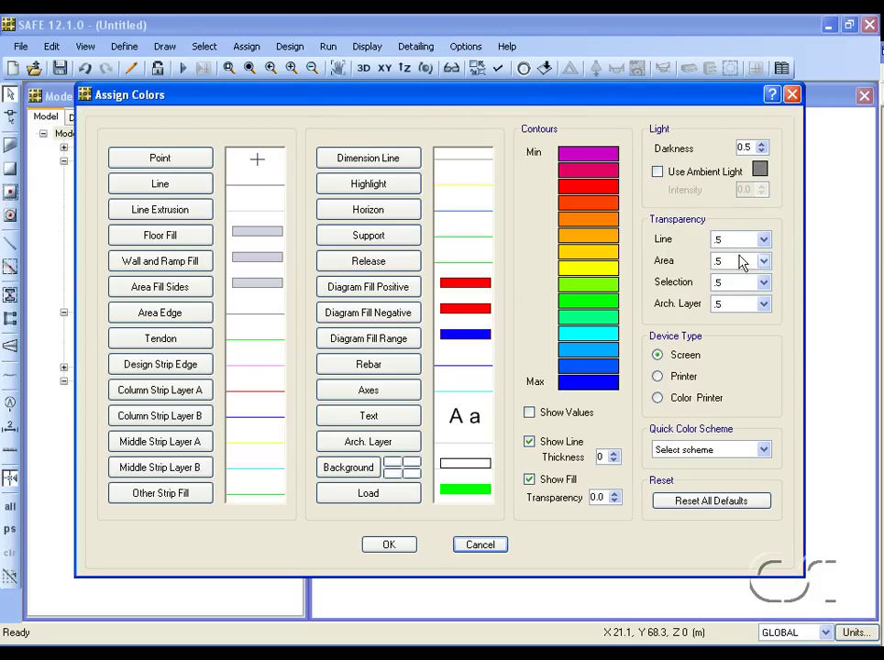
pyautogui.click(764, 262)
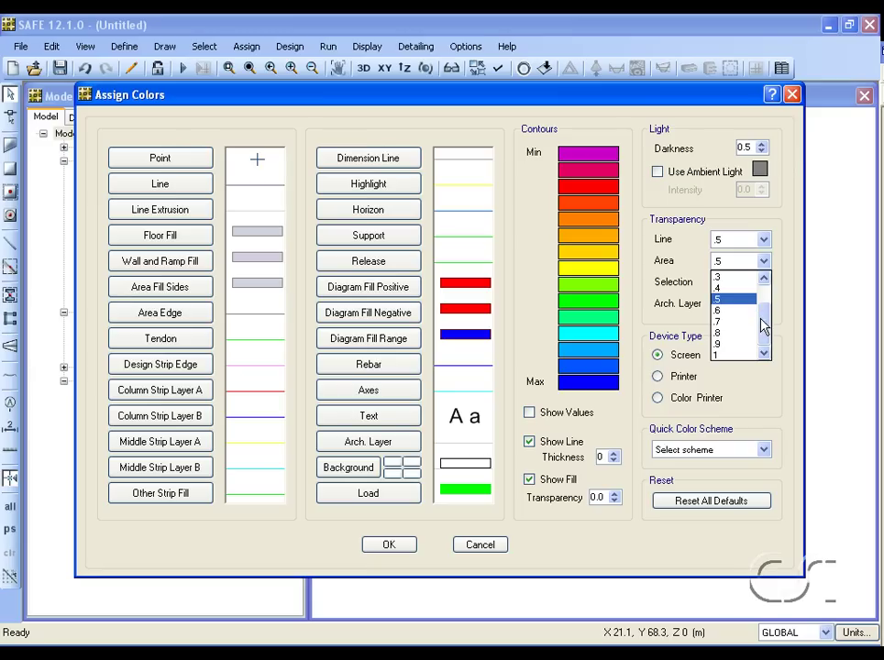
pyautogui.click(725, 278)
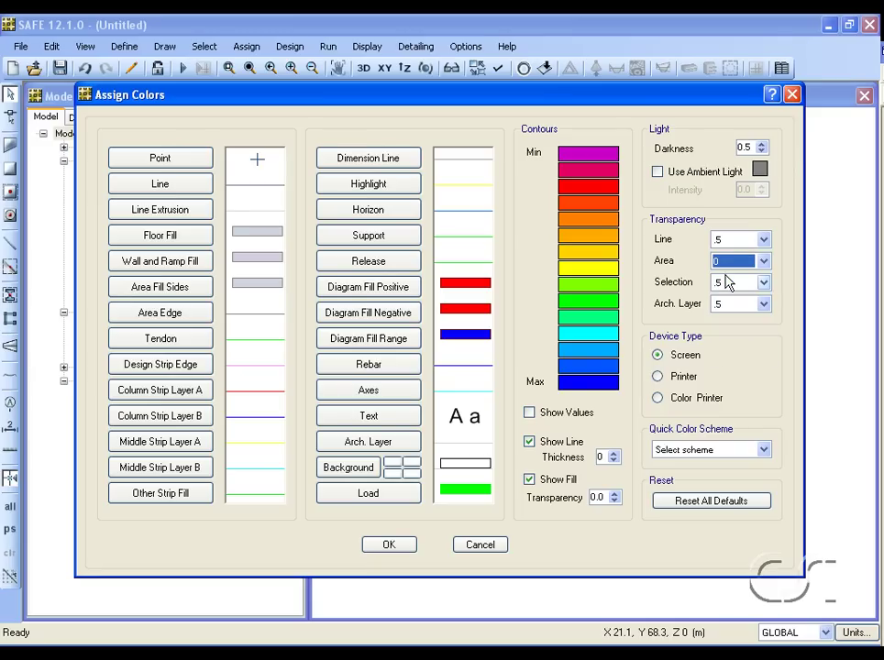
pyautogui.click(403, 546)
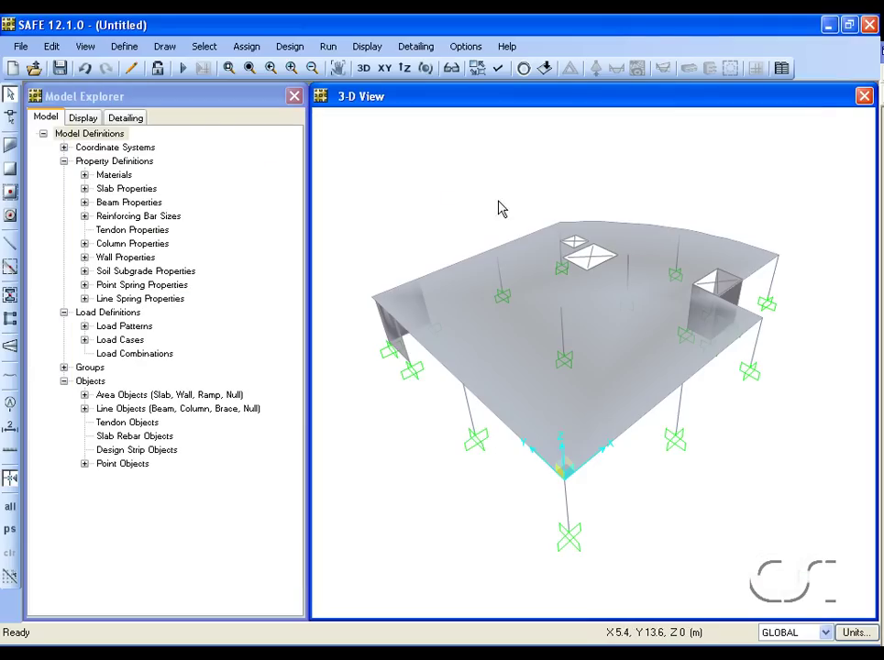
pyautogui.click(497, 67)
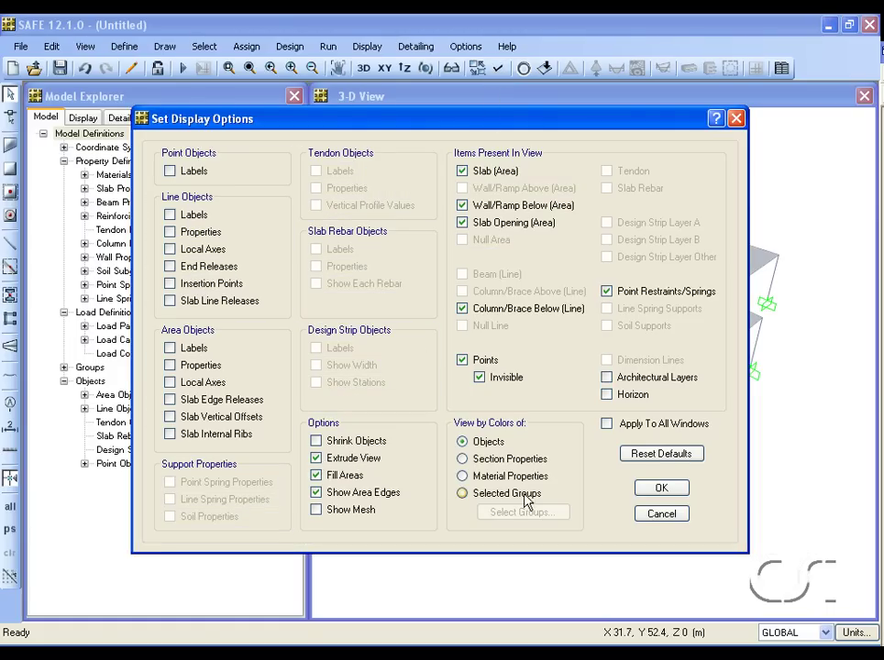
pyautogui.click(649, 490)
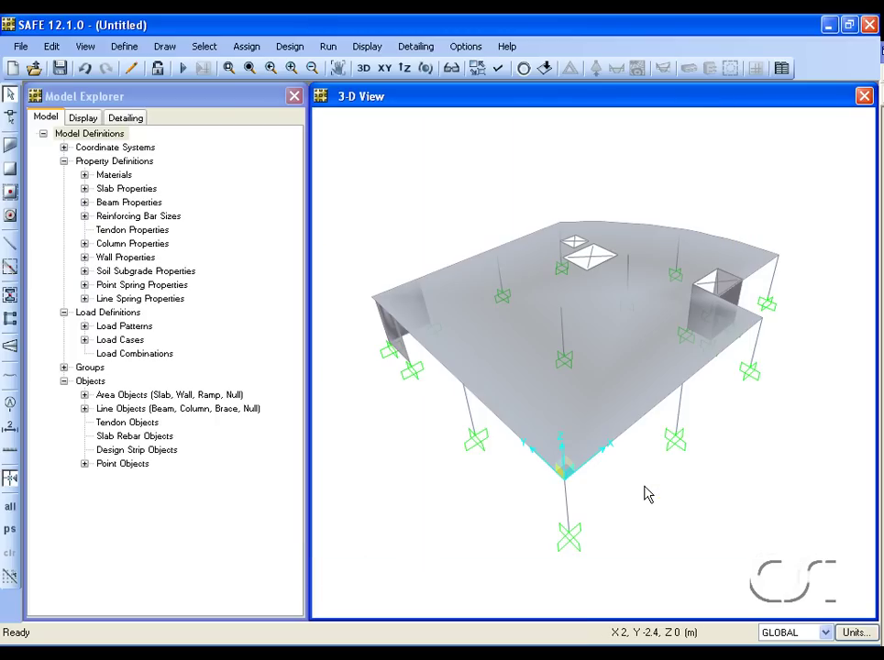